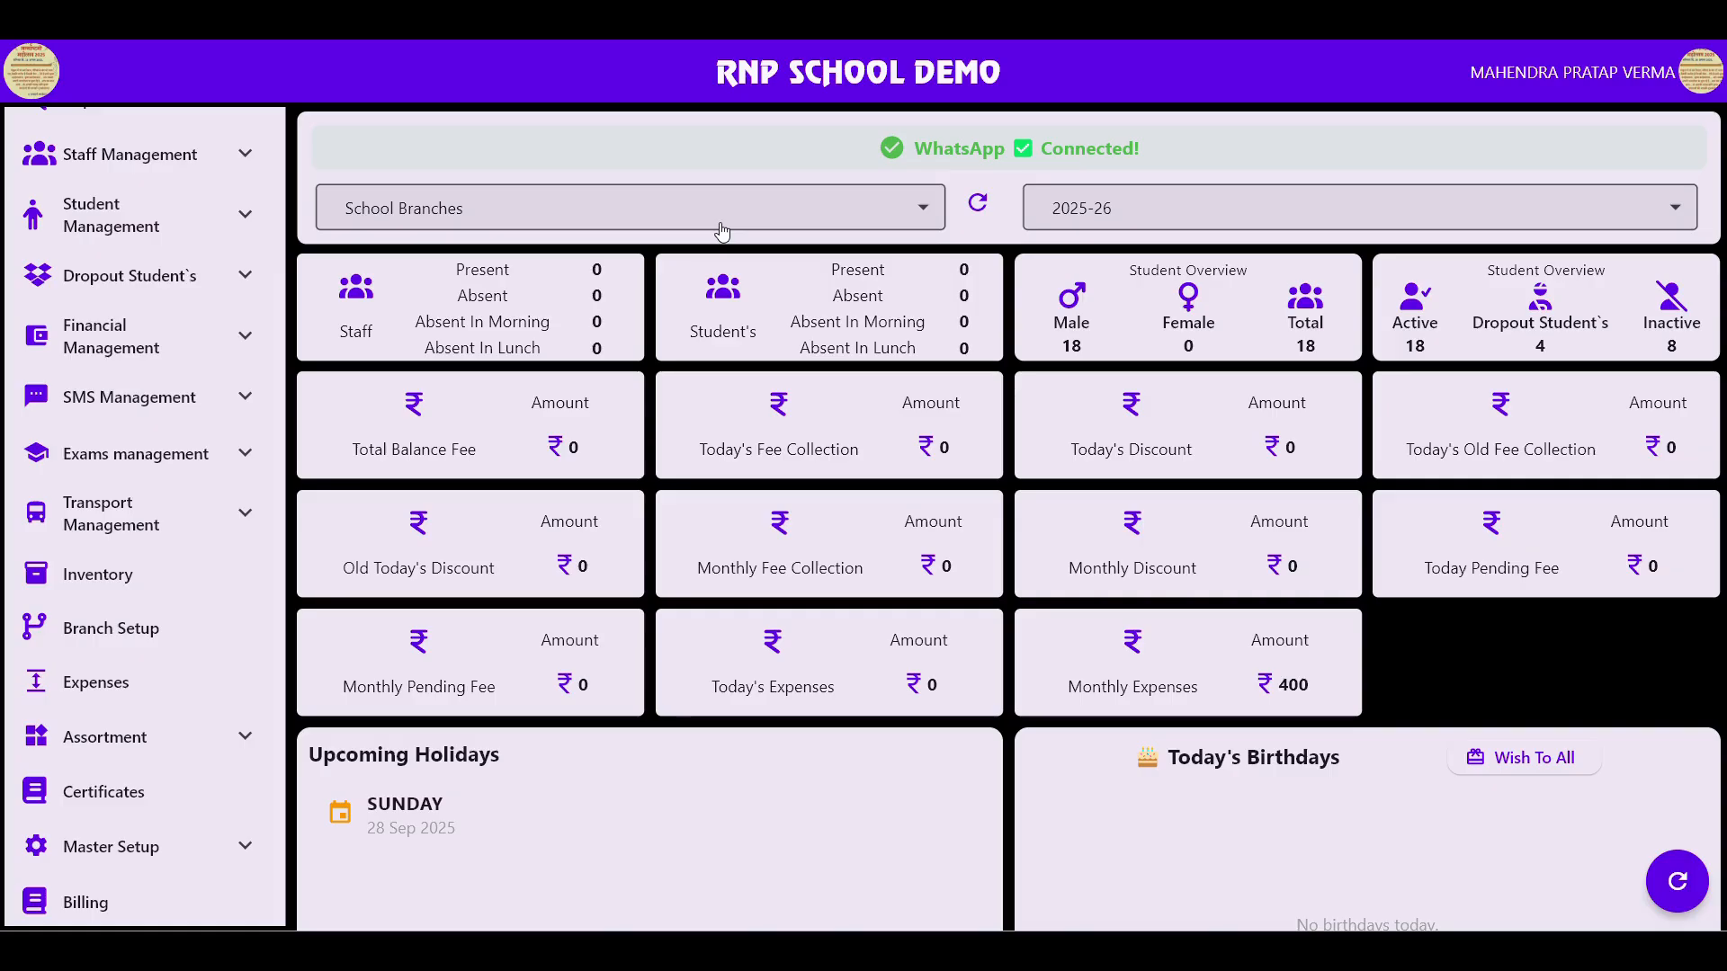
left_click(168, 461)
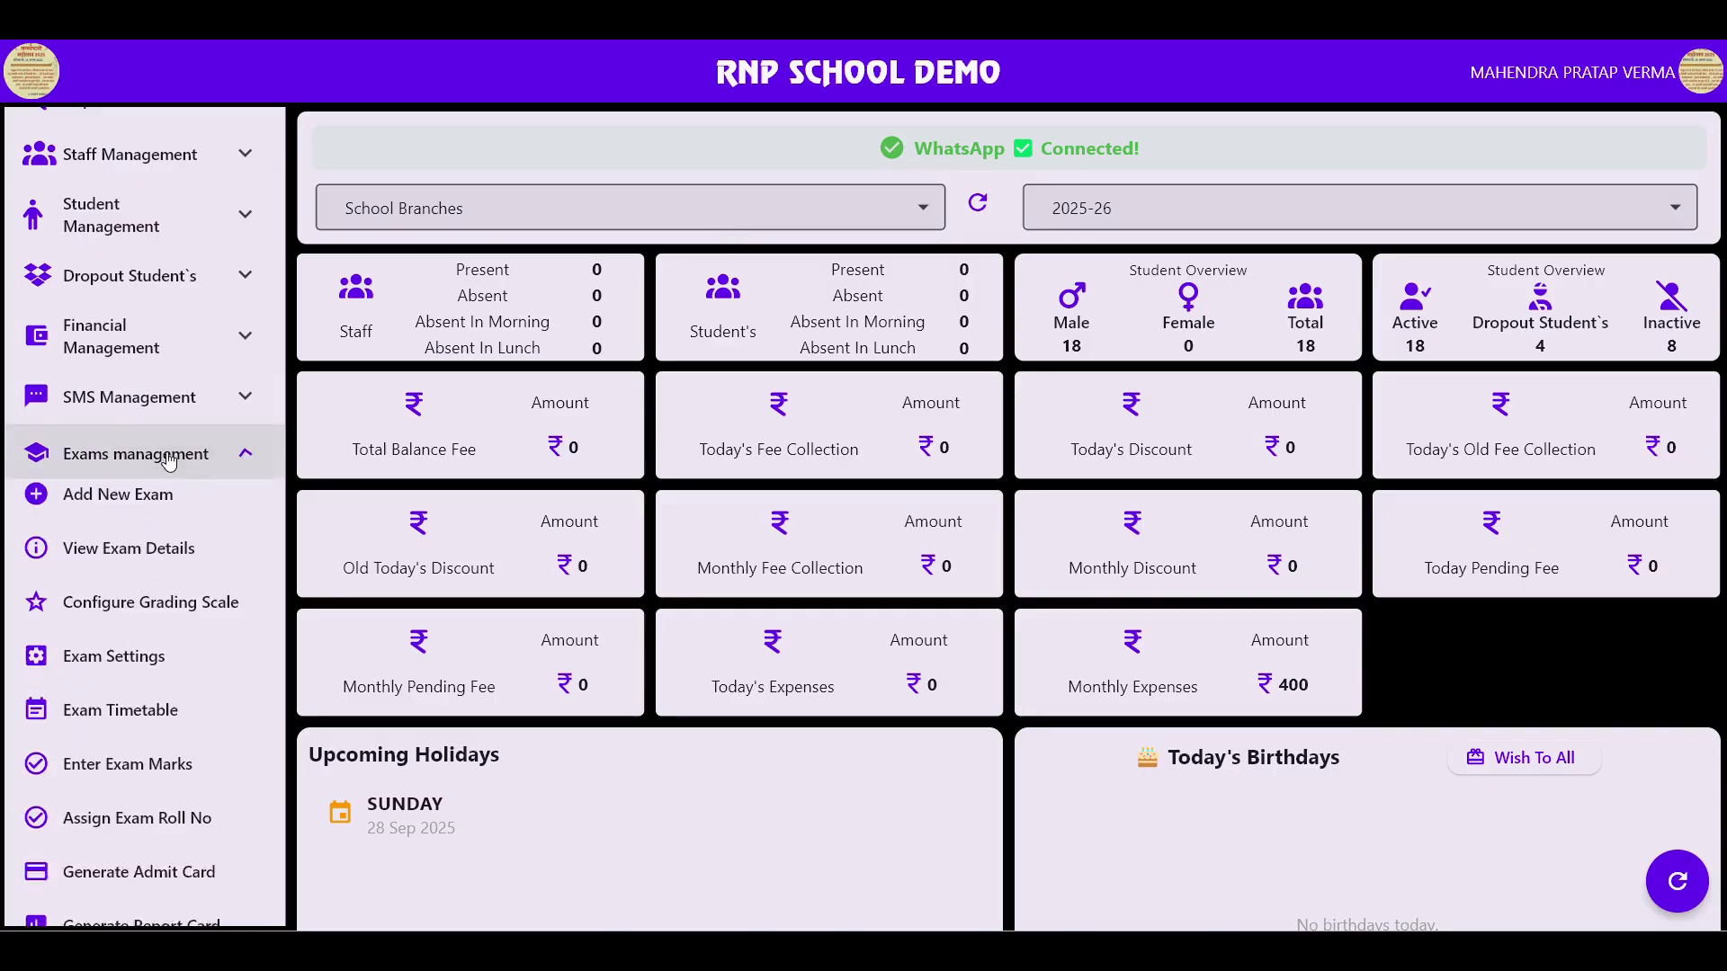
left_click(137, 685)
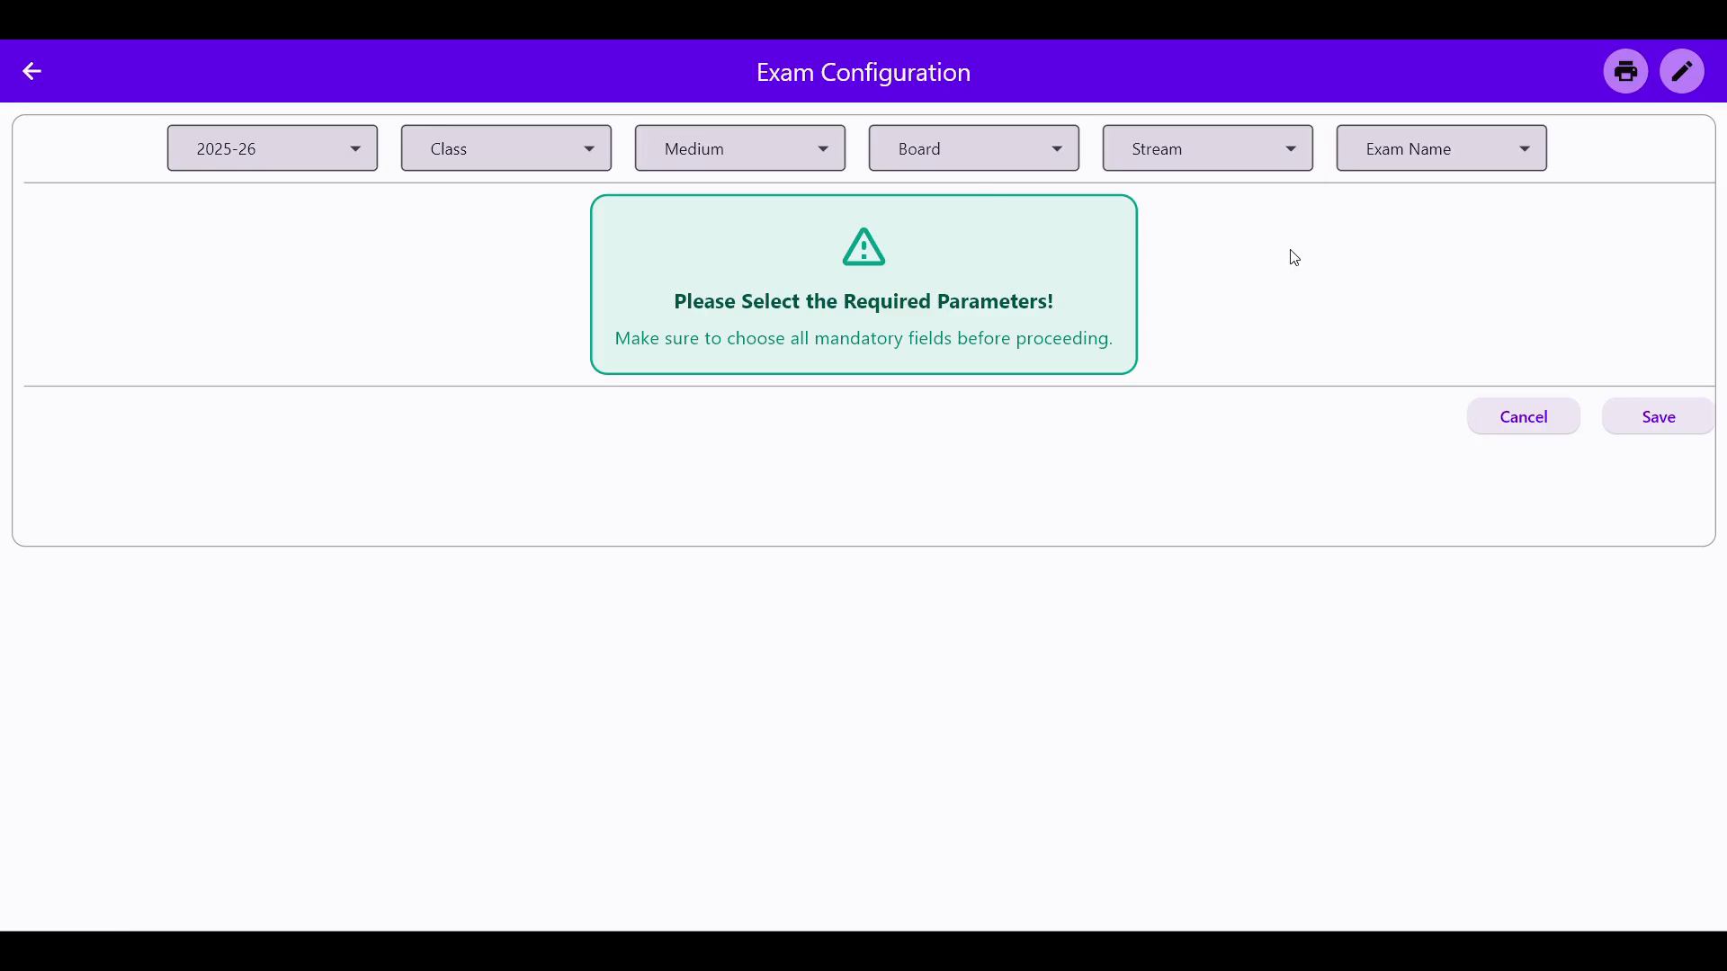
left_click(32, 71)
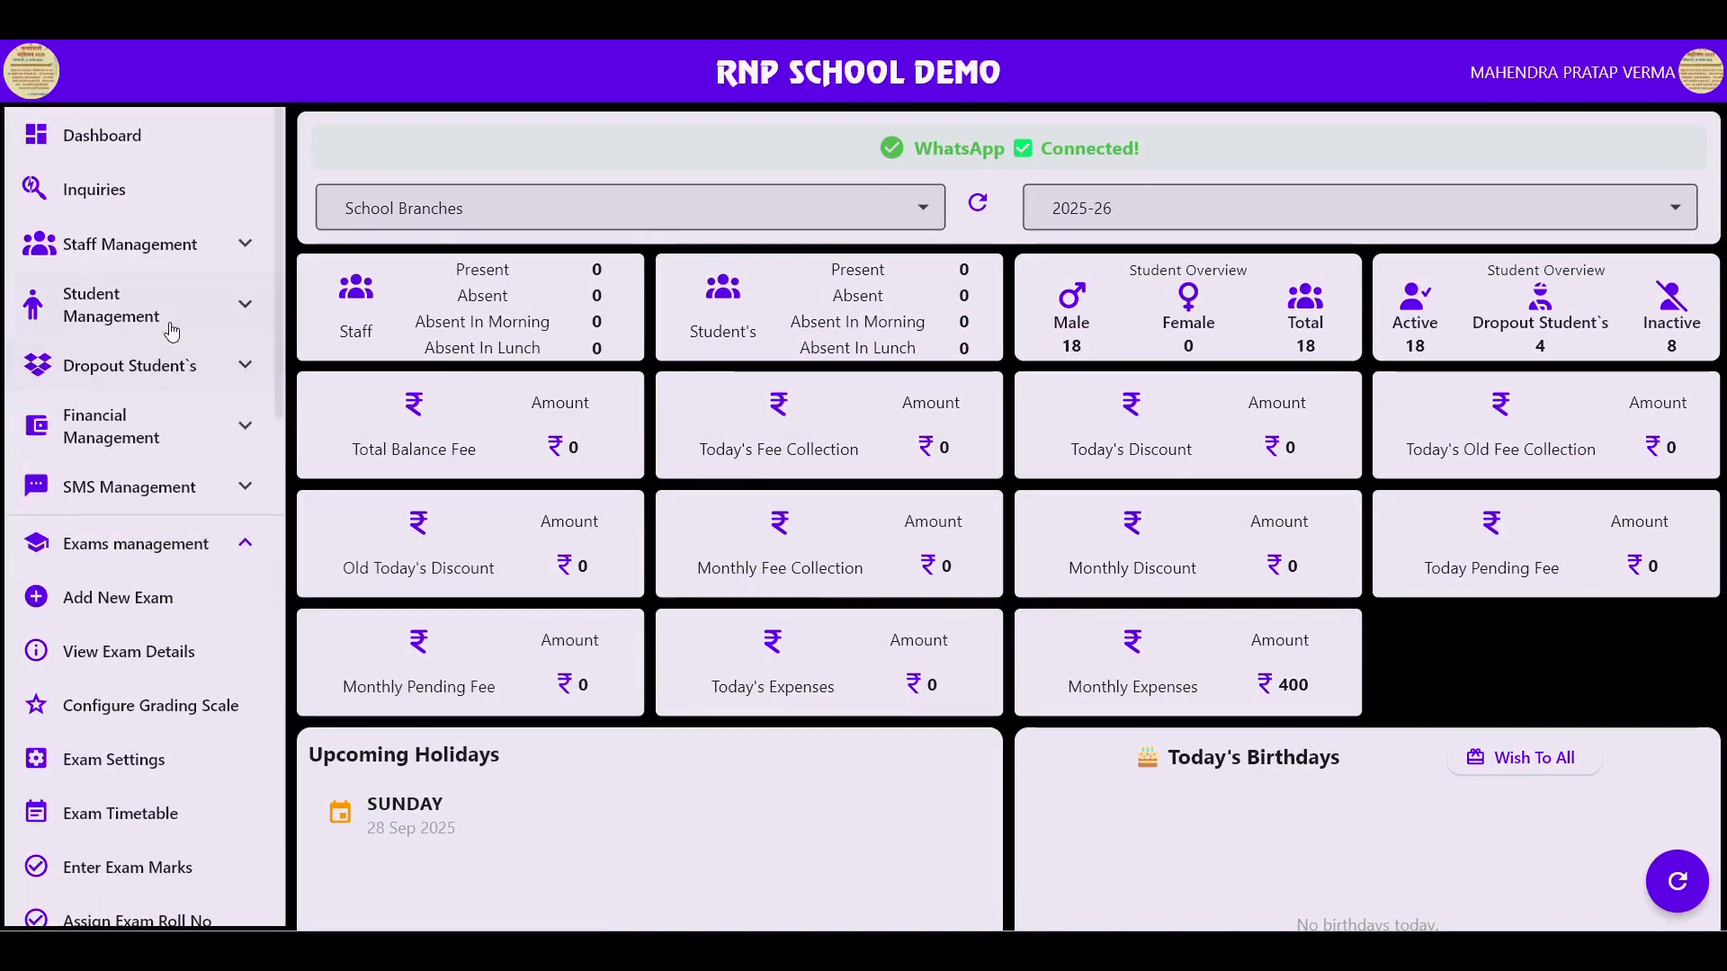
List the NURSERY students for 2025-26, review their medium and board details, and return to the dashboard.
left_click(153, 305)
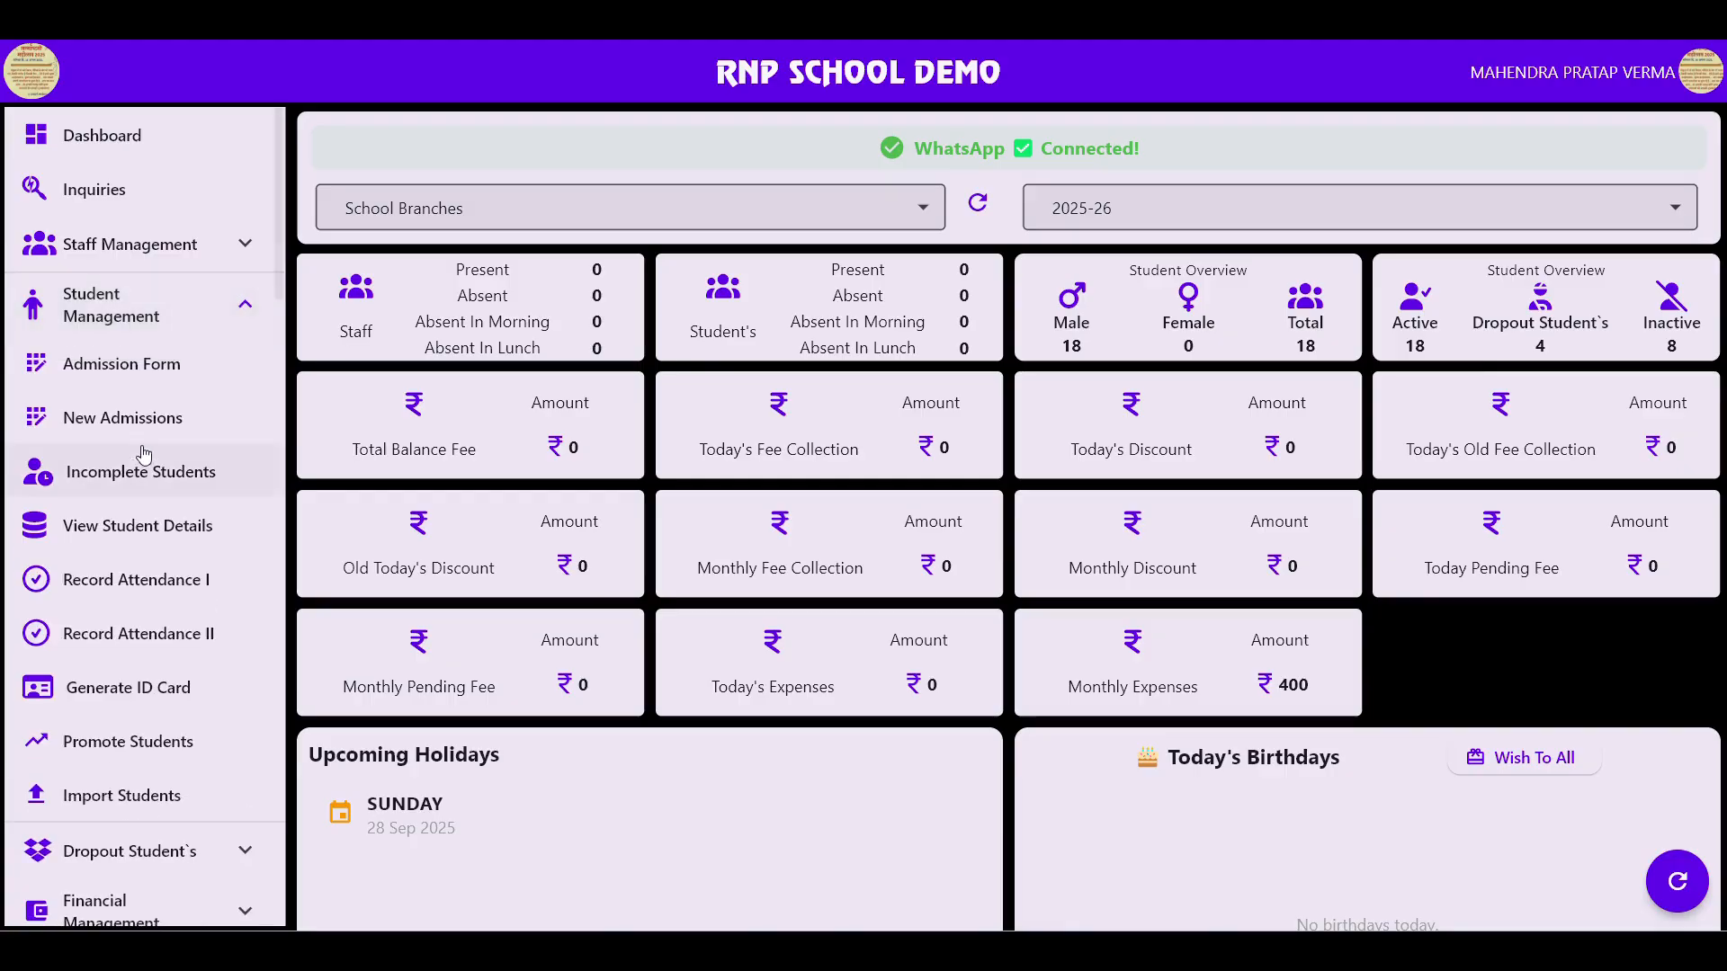
left_click(140, 538)
left_click(1011, 135)
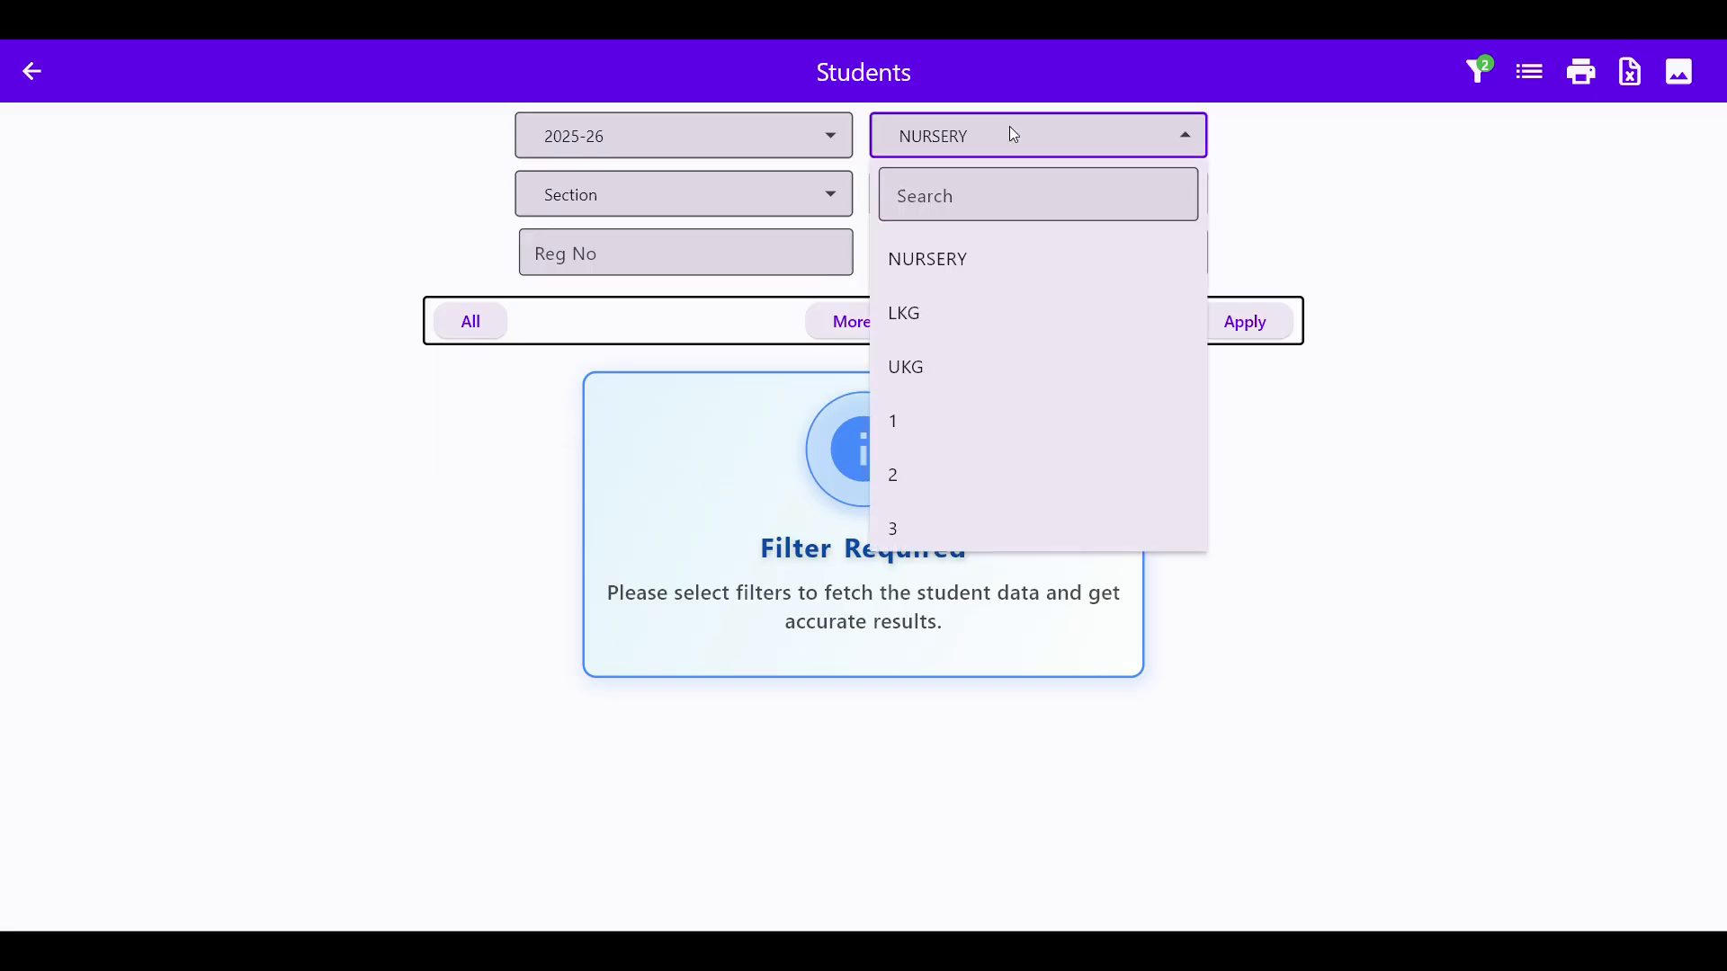
left_click(969, 262)
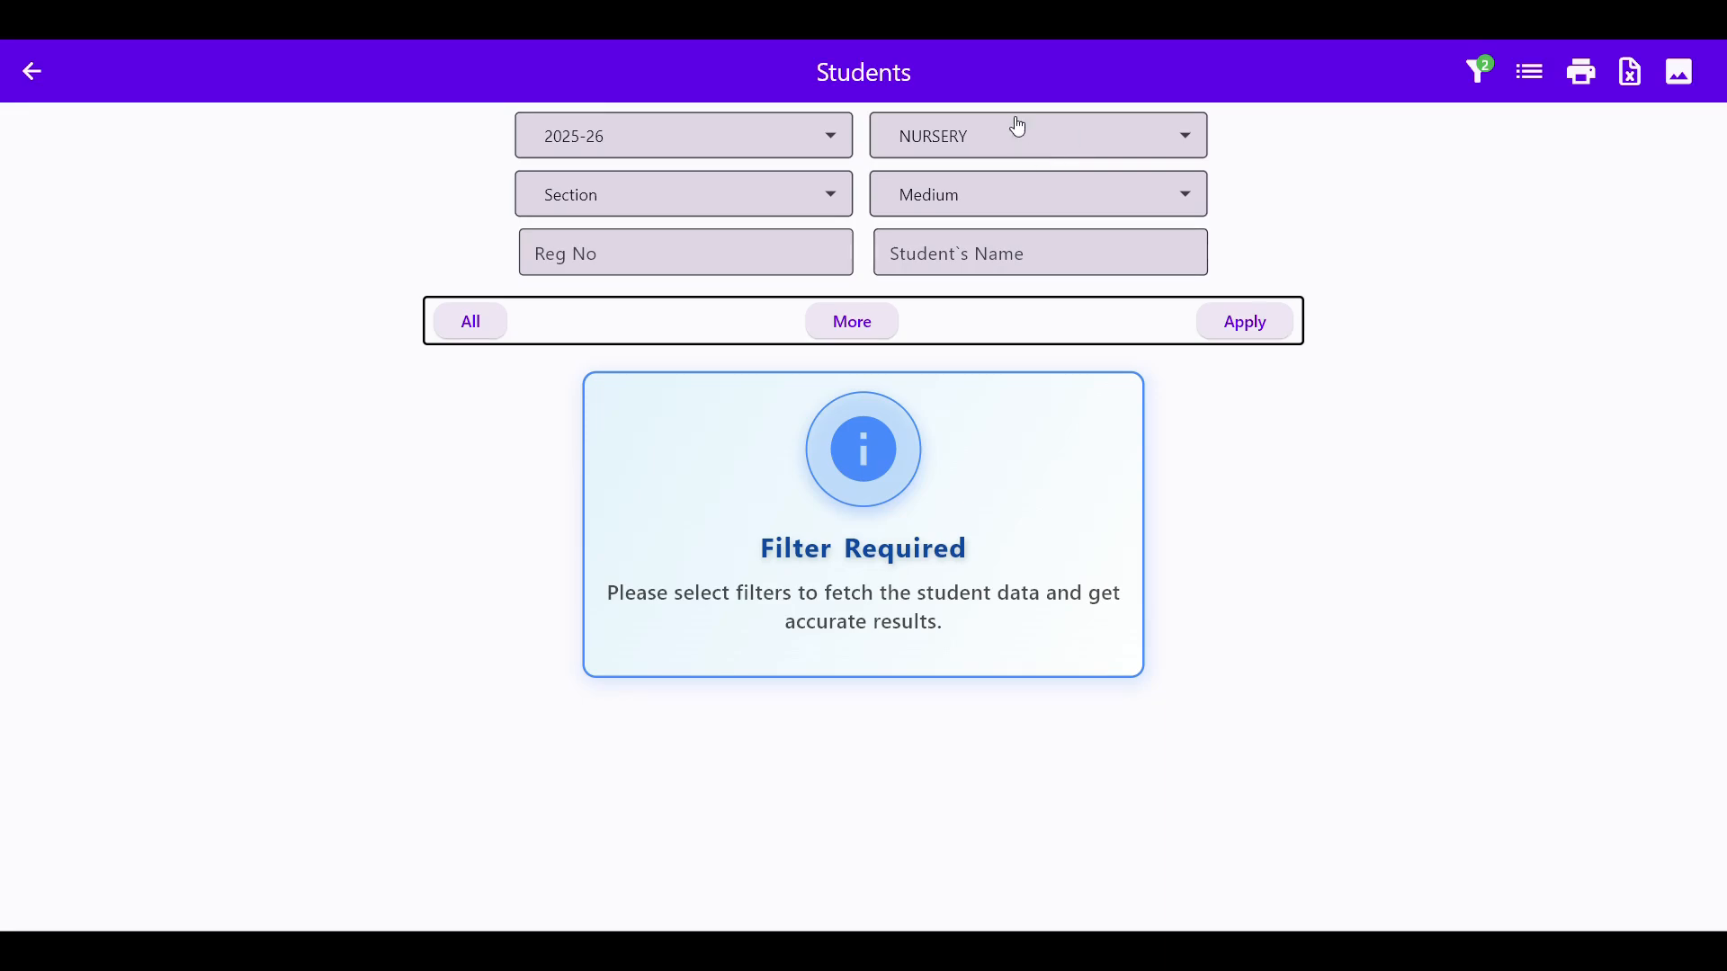
left_click(1261, 317)
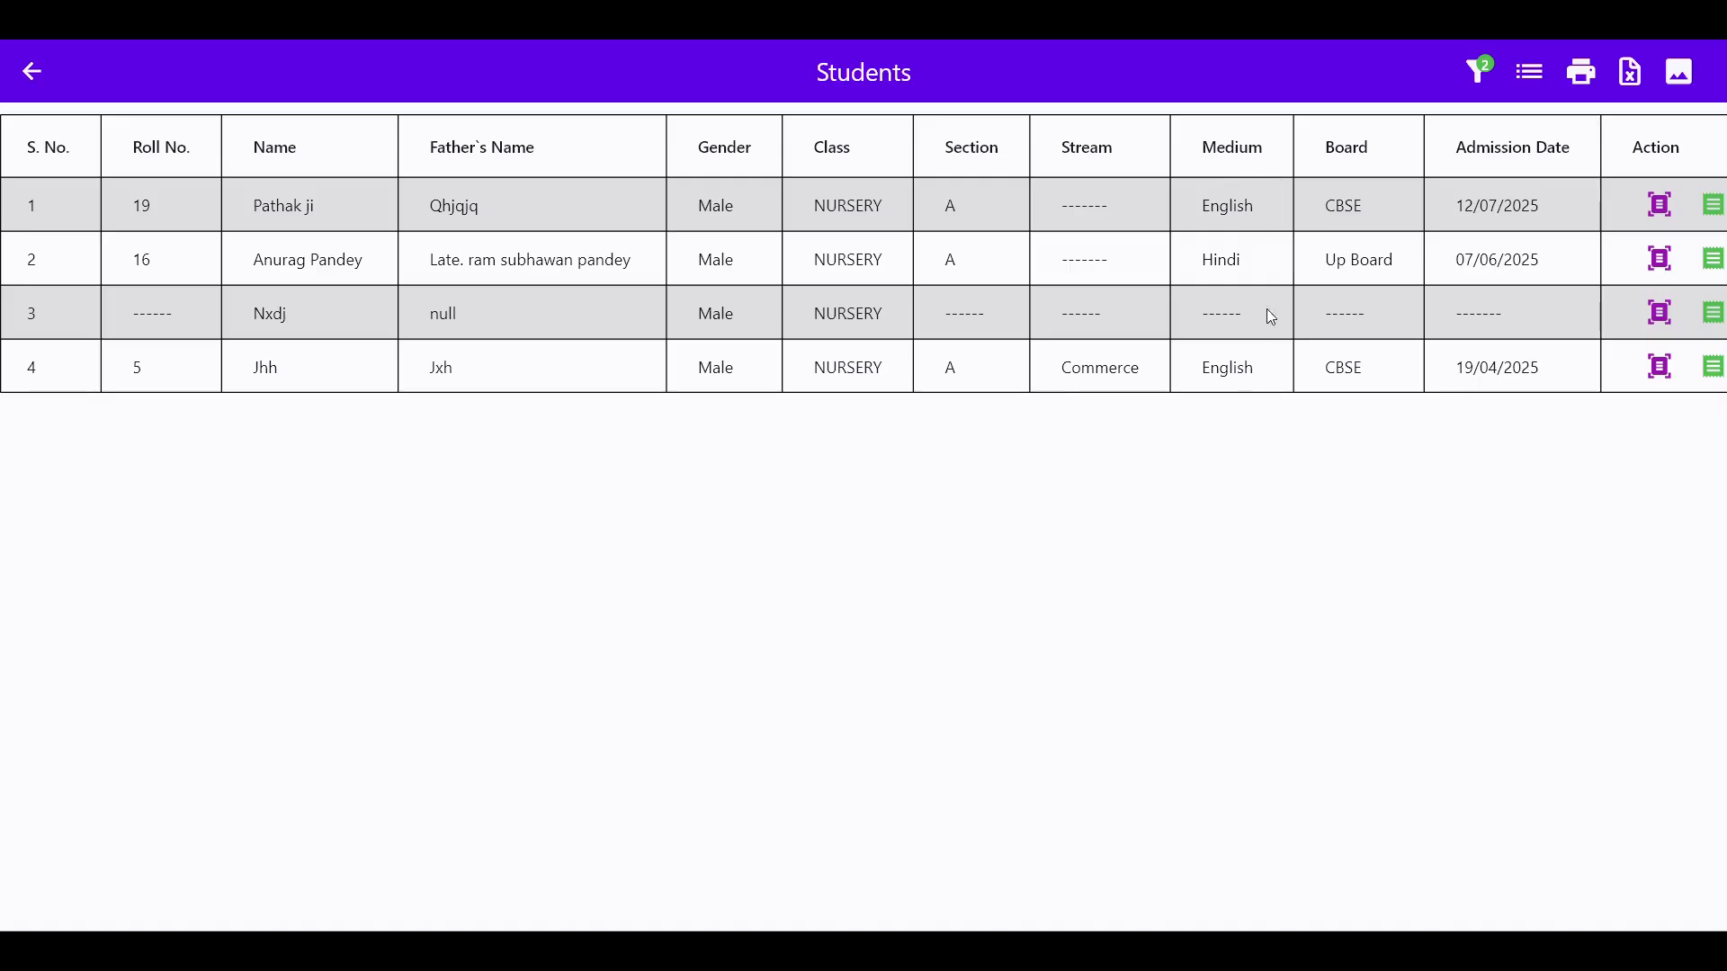
left_click_drag(1282, 197, 1132, 192)
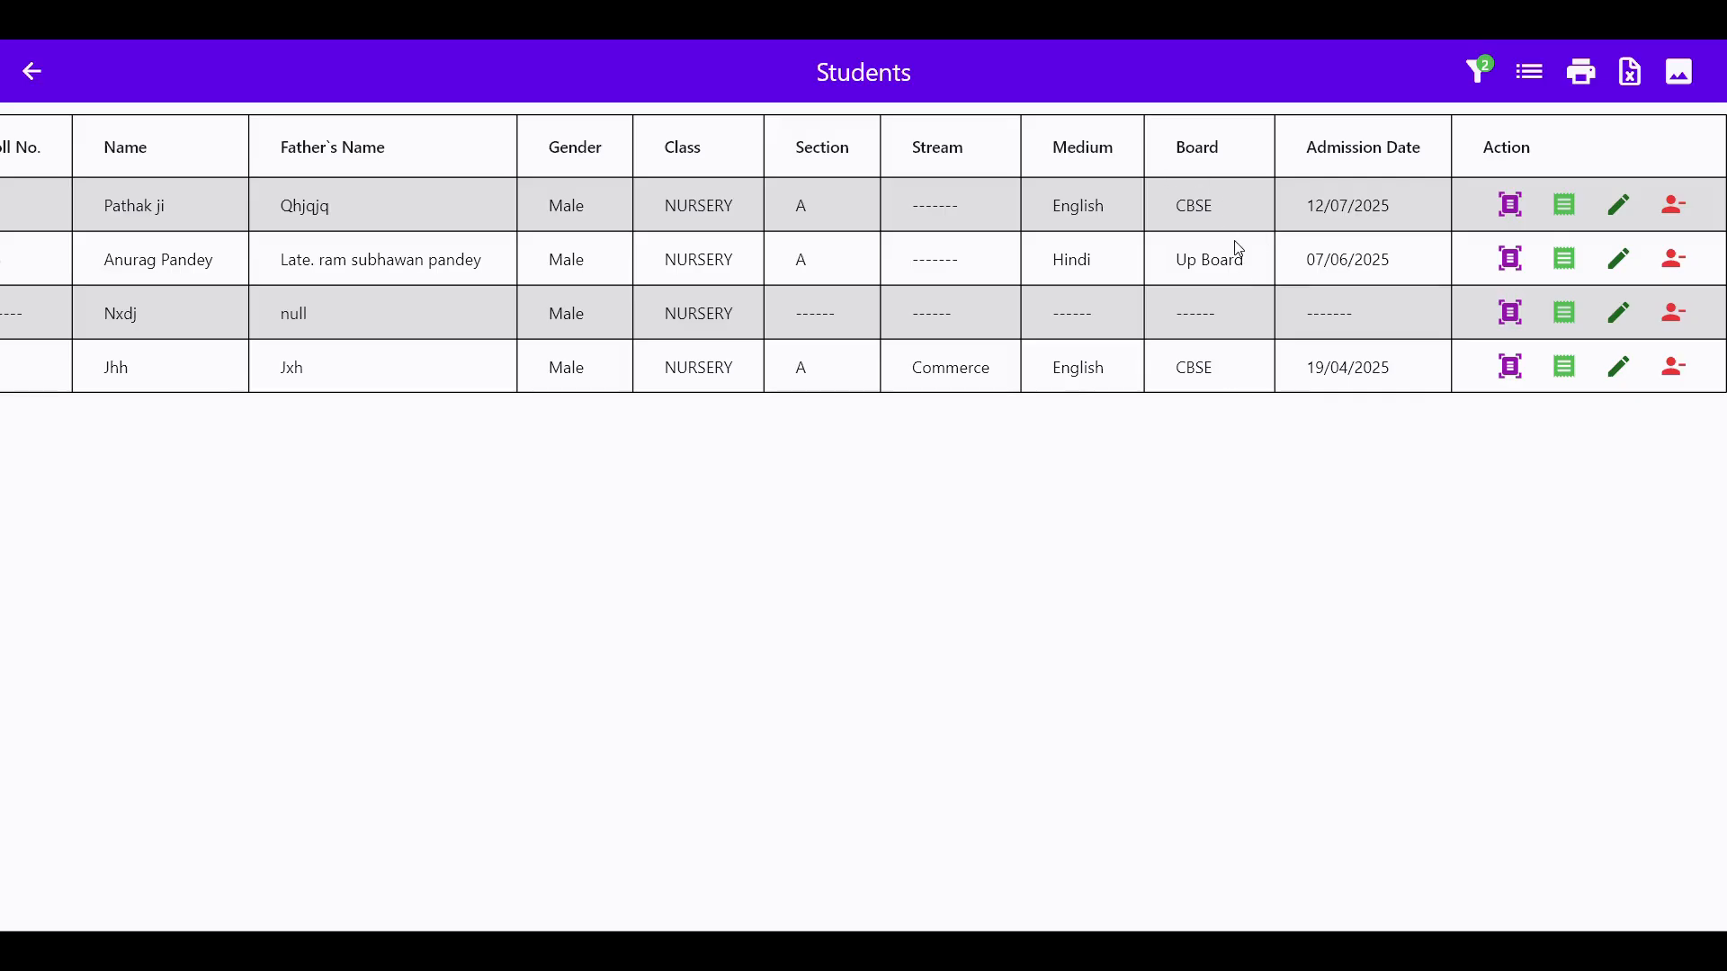
scroll(1238, 247, "left", 2)
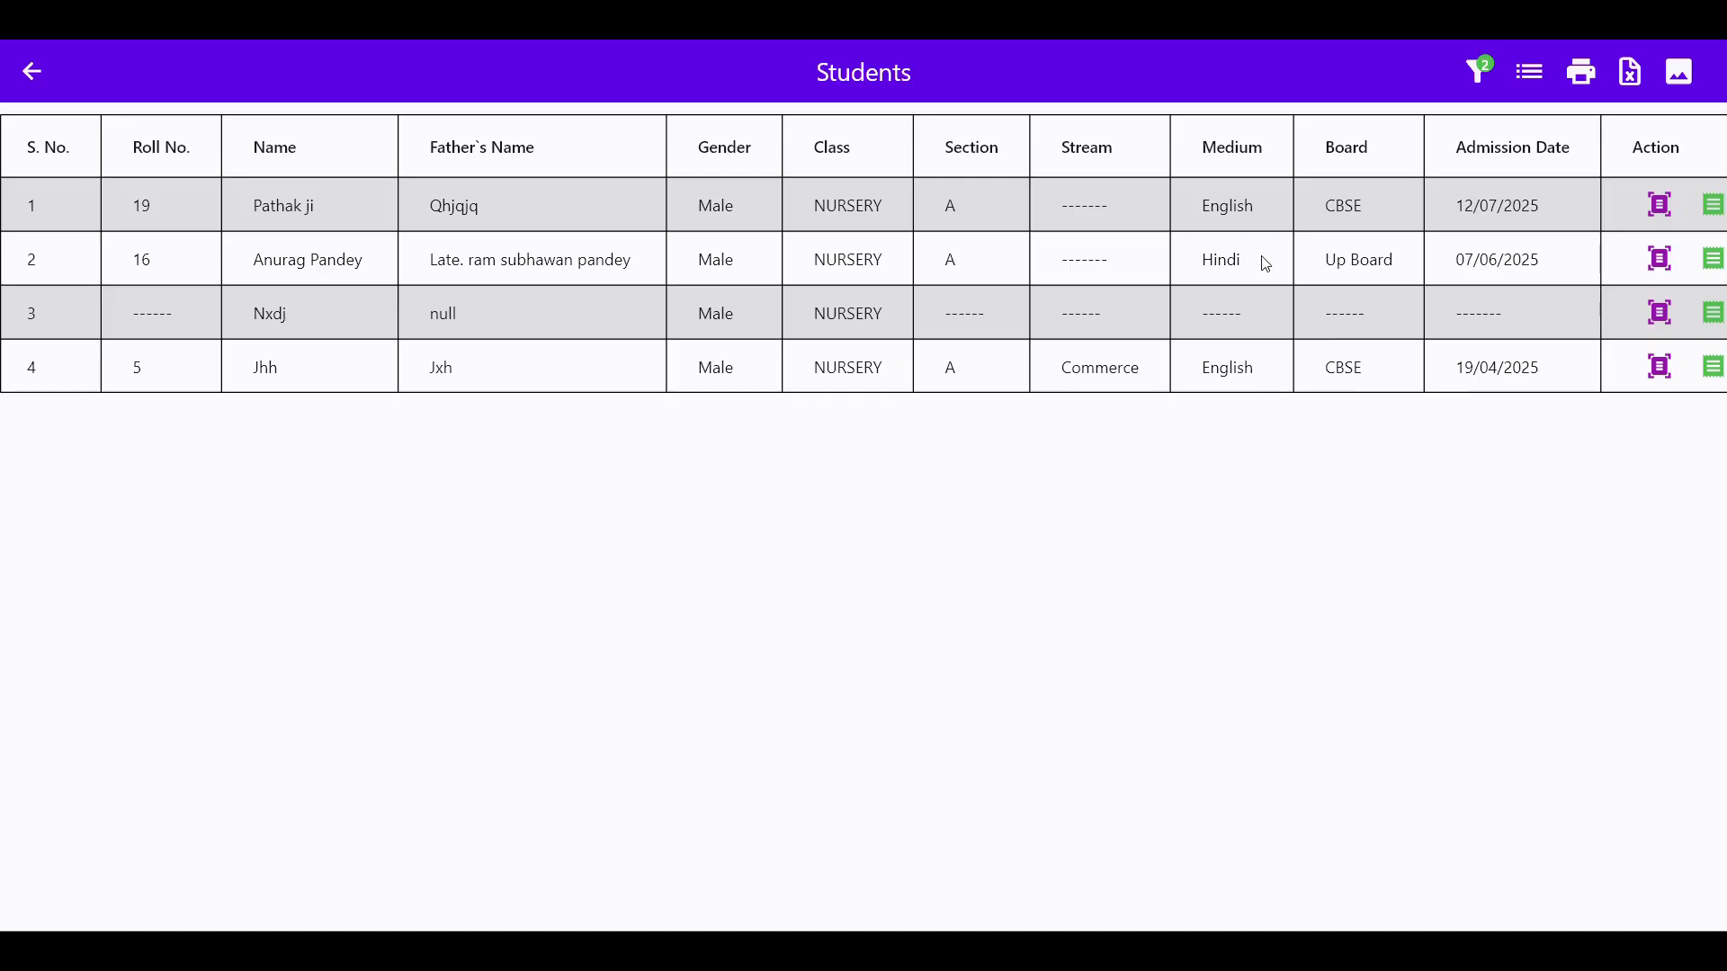
left_click(30, 82)
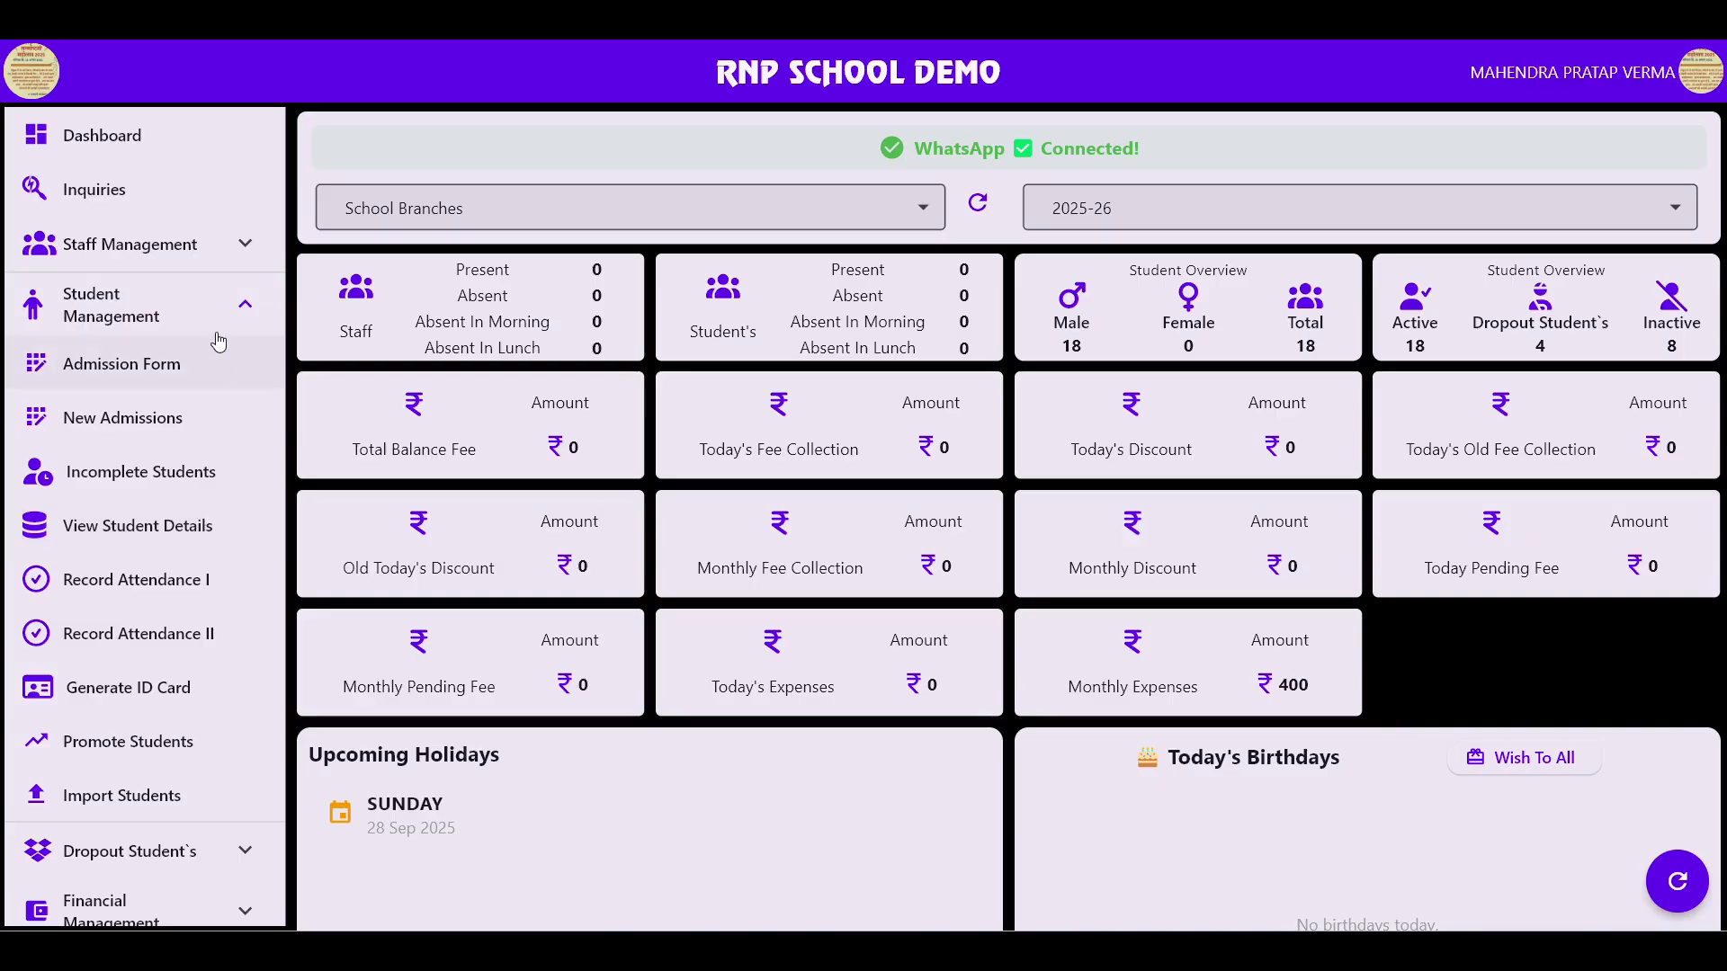
Open the exam settings from the exams management section.
left_click(174, 328)
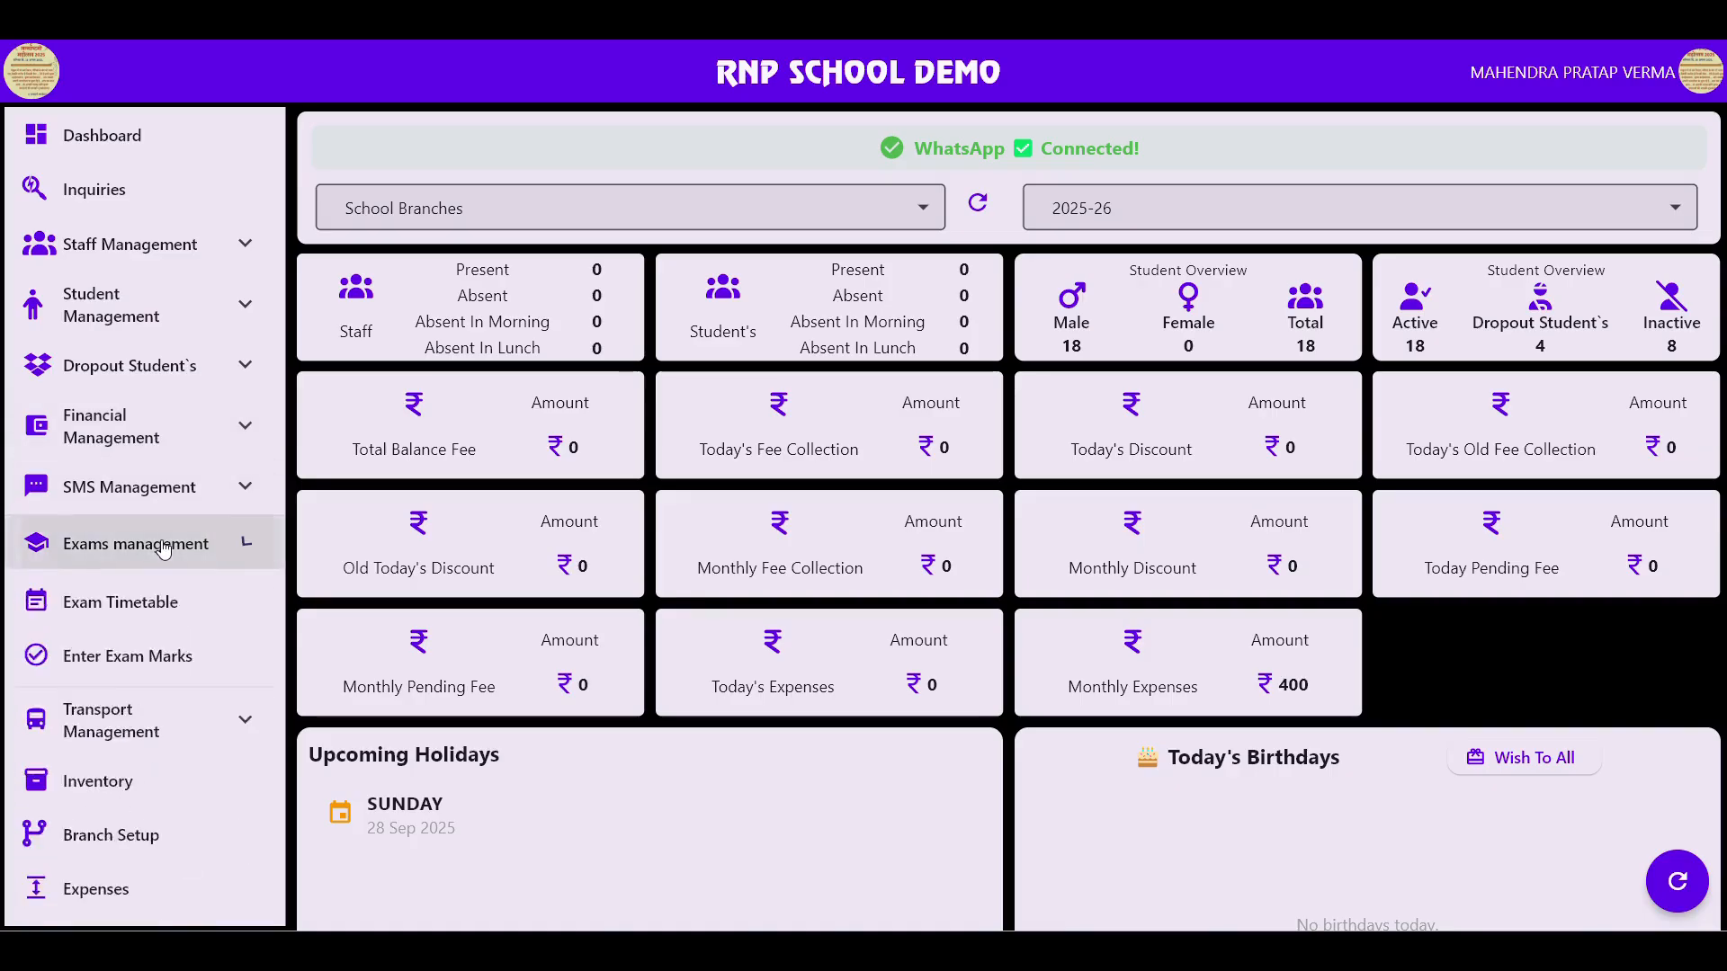
scroll(163, 548, "down", 5)
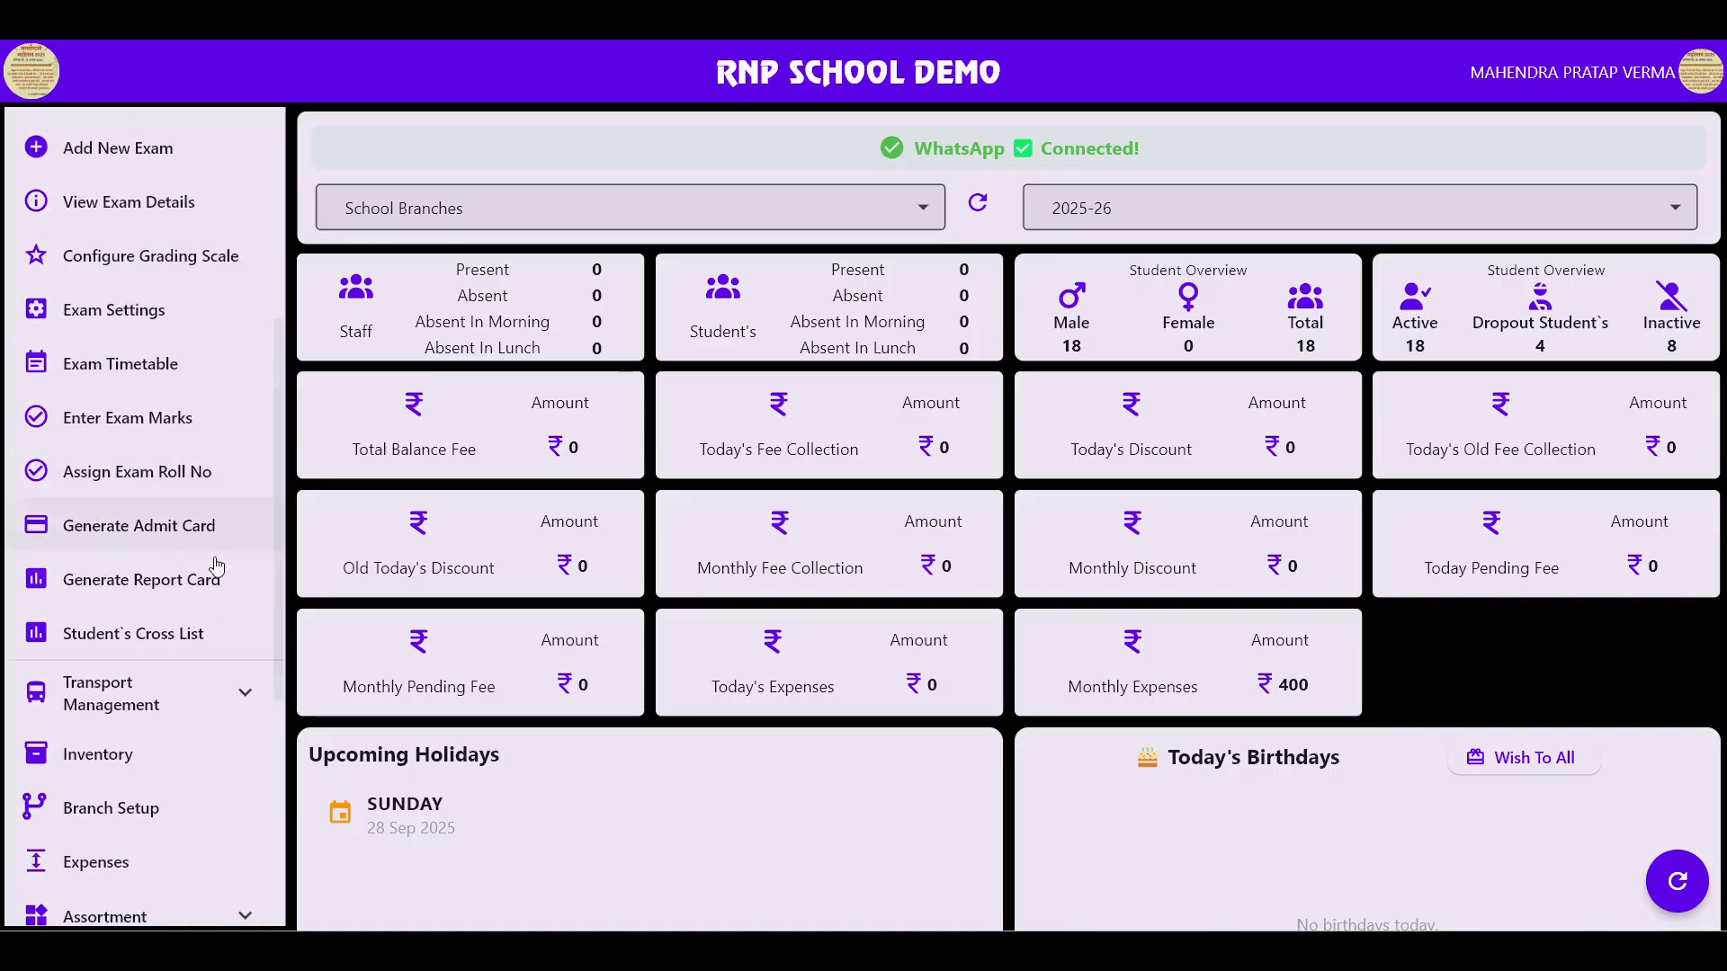
left_click(126, 333)
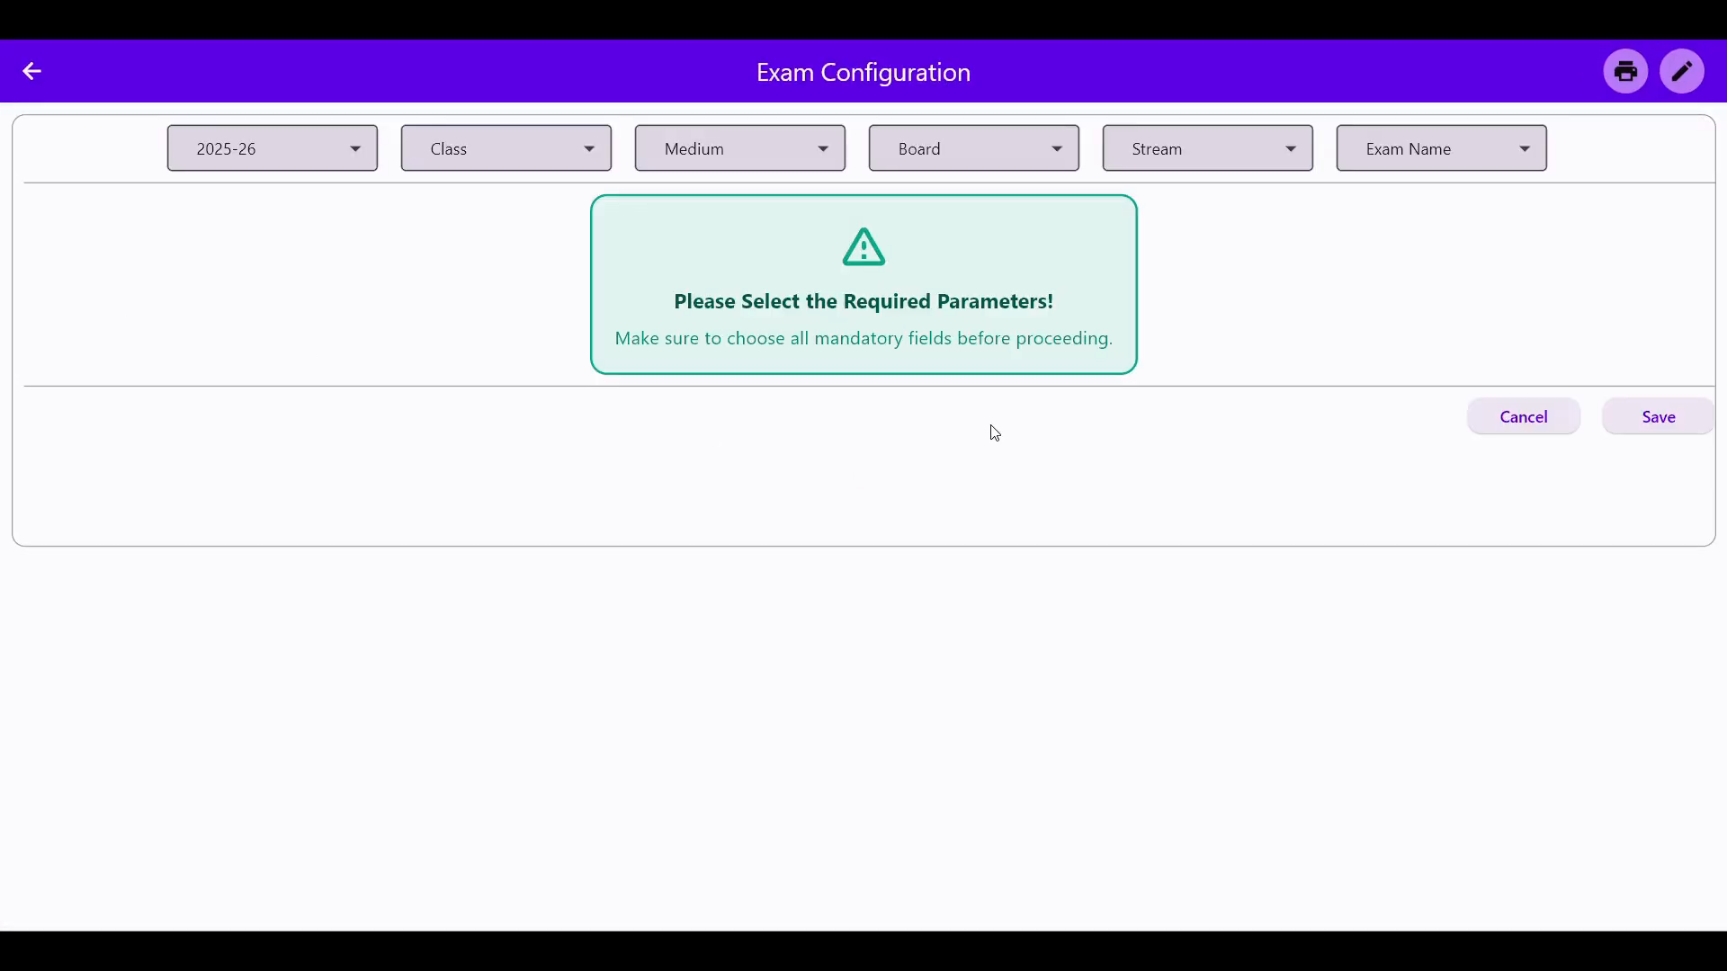
Load the First Unit Test configuration for class NURSERY, English medium and CBSE board.
left_click(548, 162)
left_click(516, 281)
left_click(725, 164)
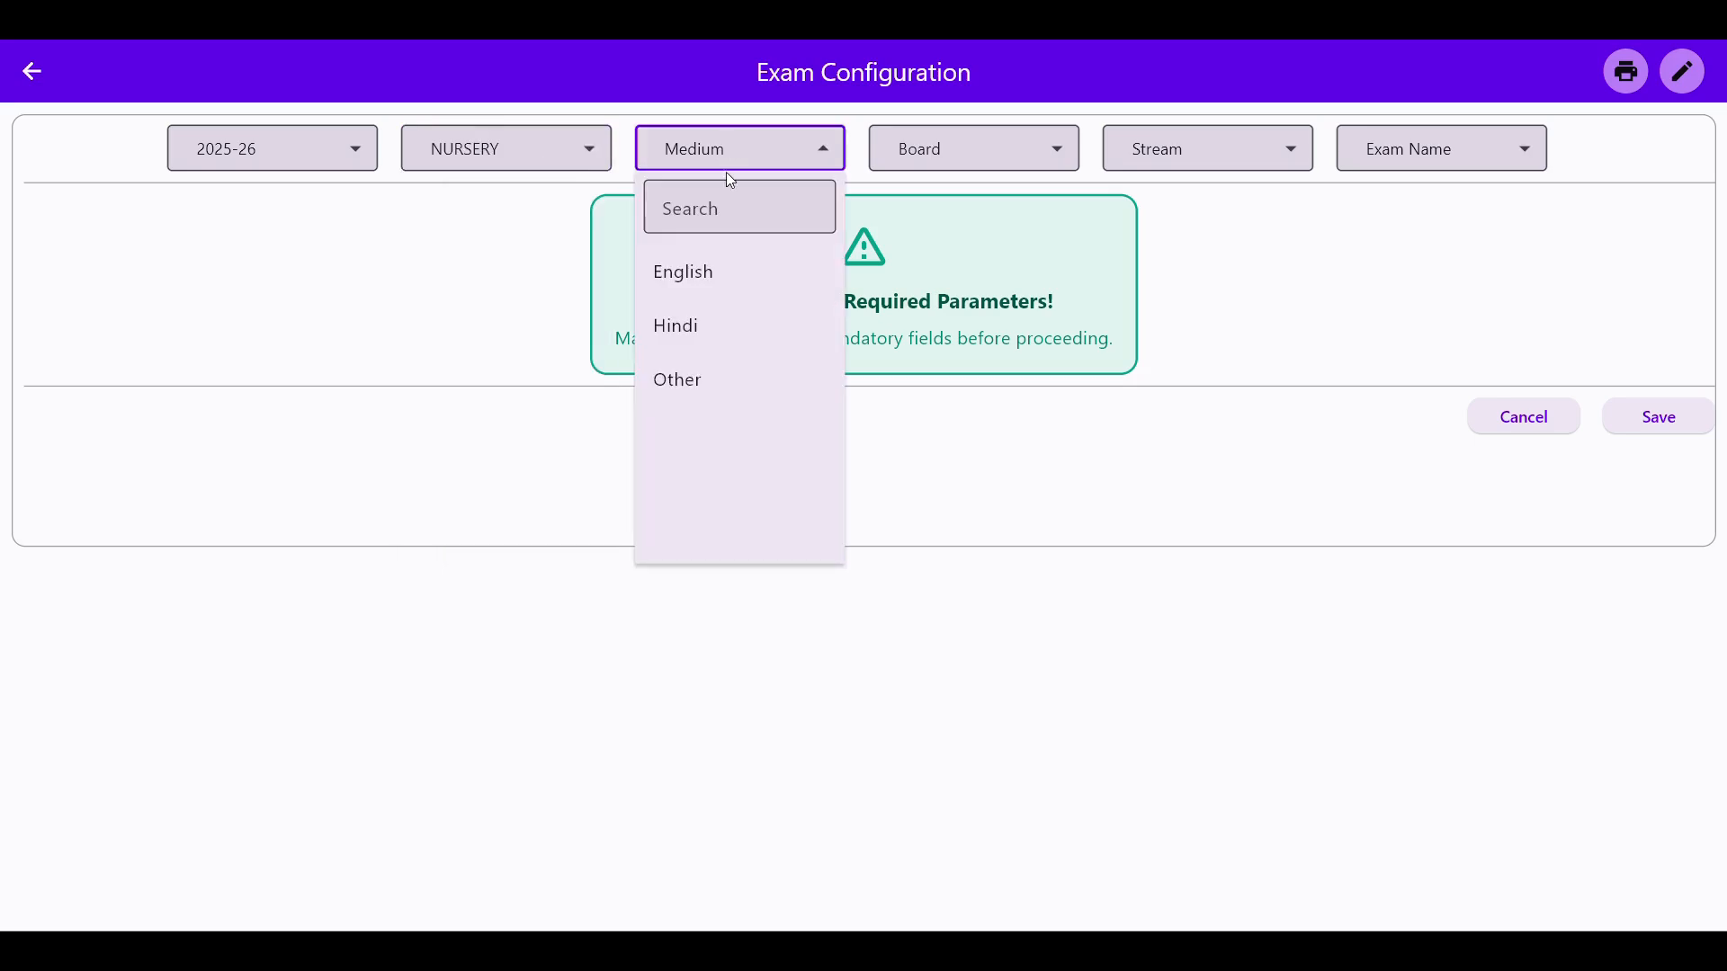
left_click(737, 282)
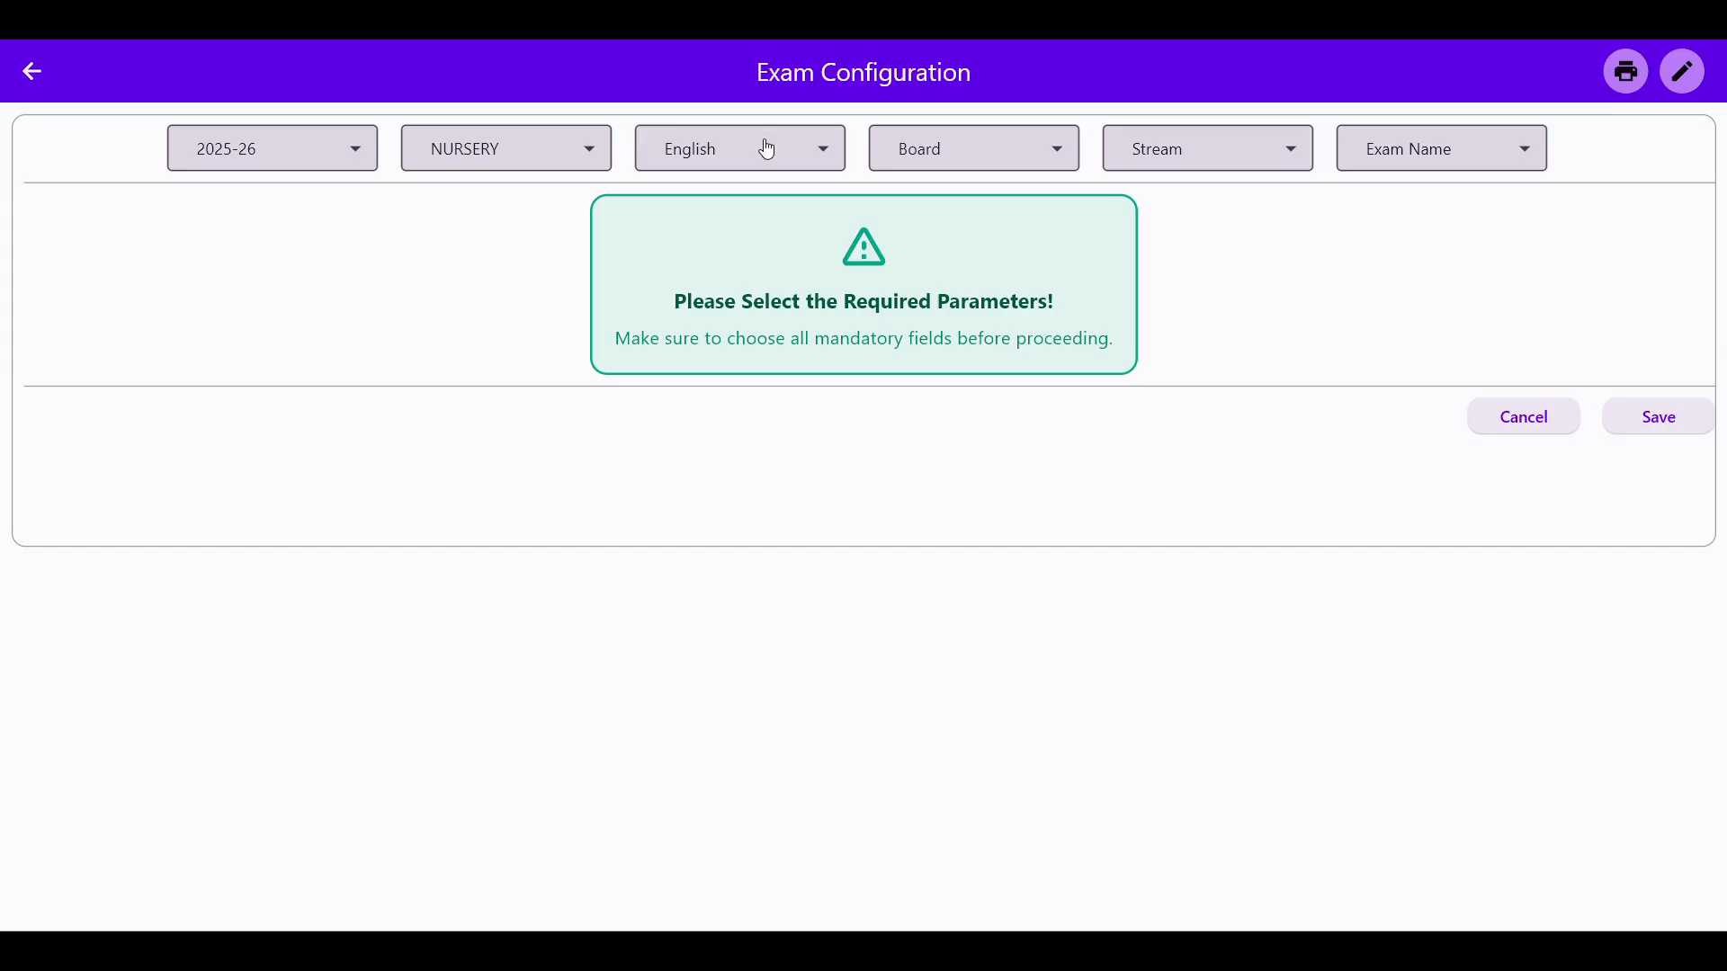
left_click(975, 160)
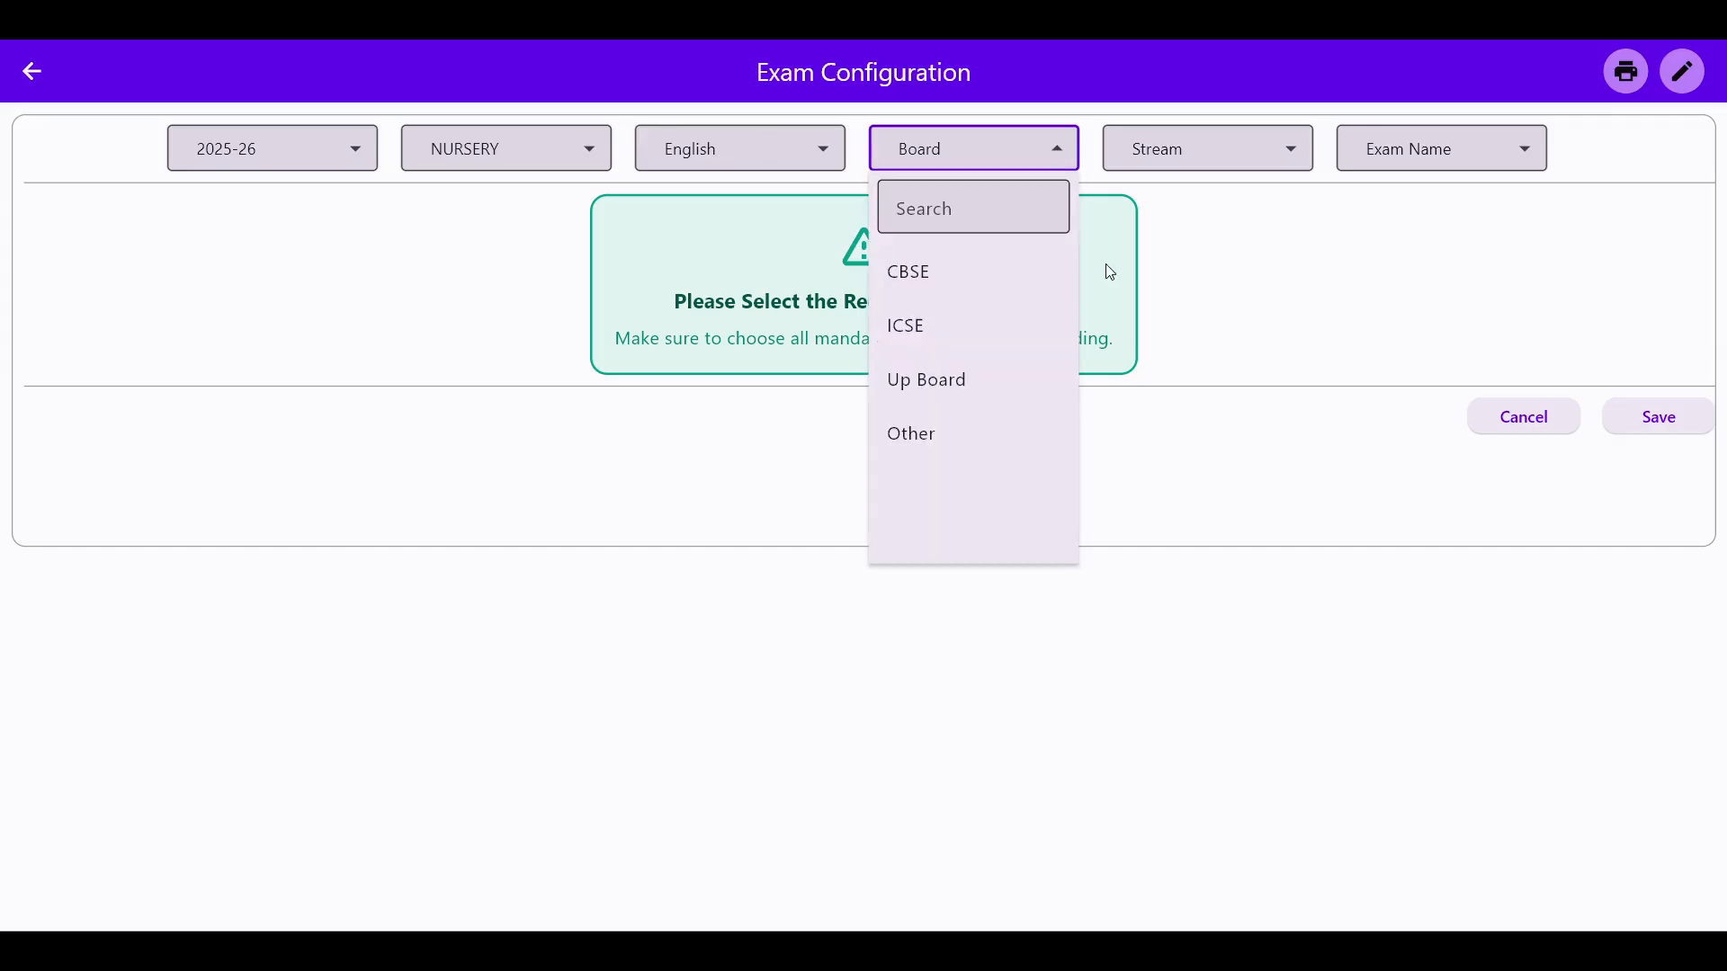
left_click(930, 286)
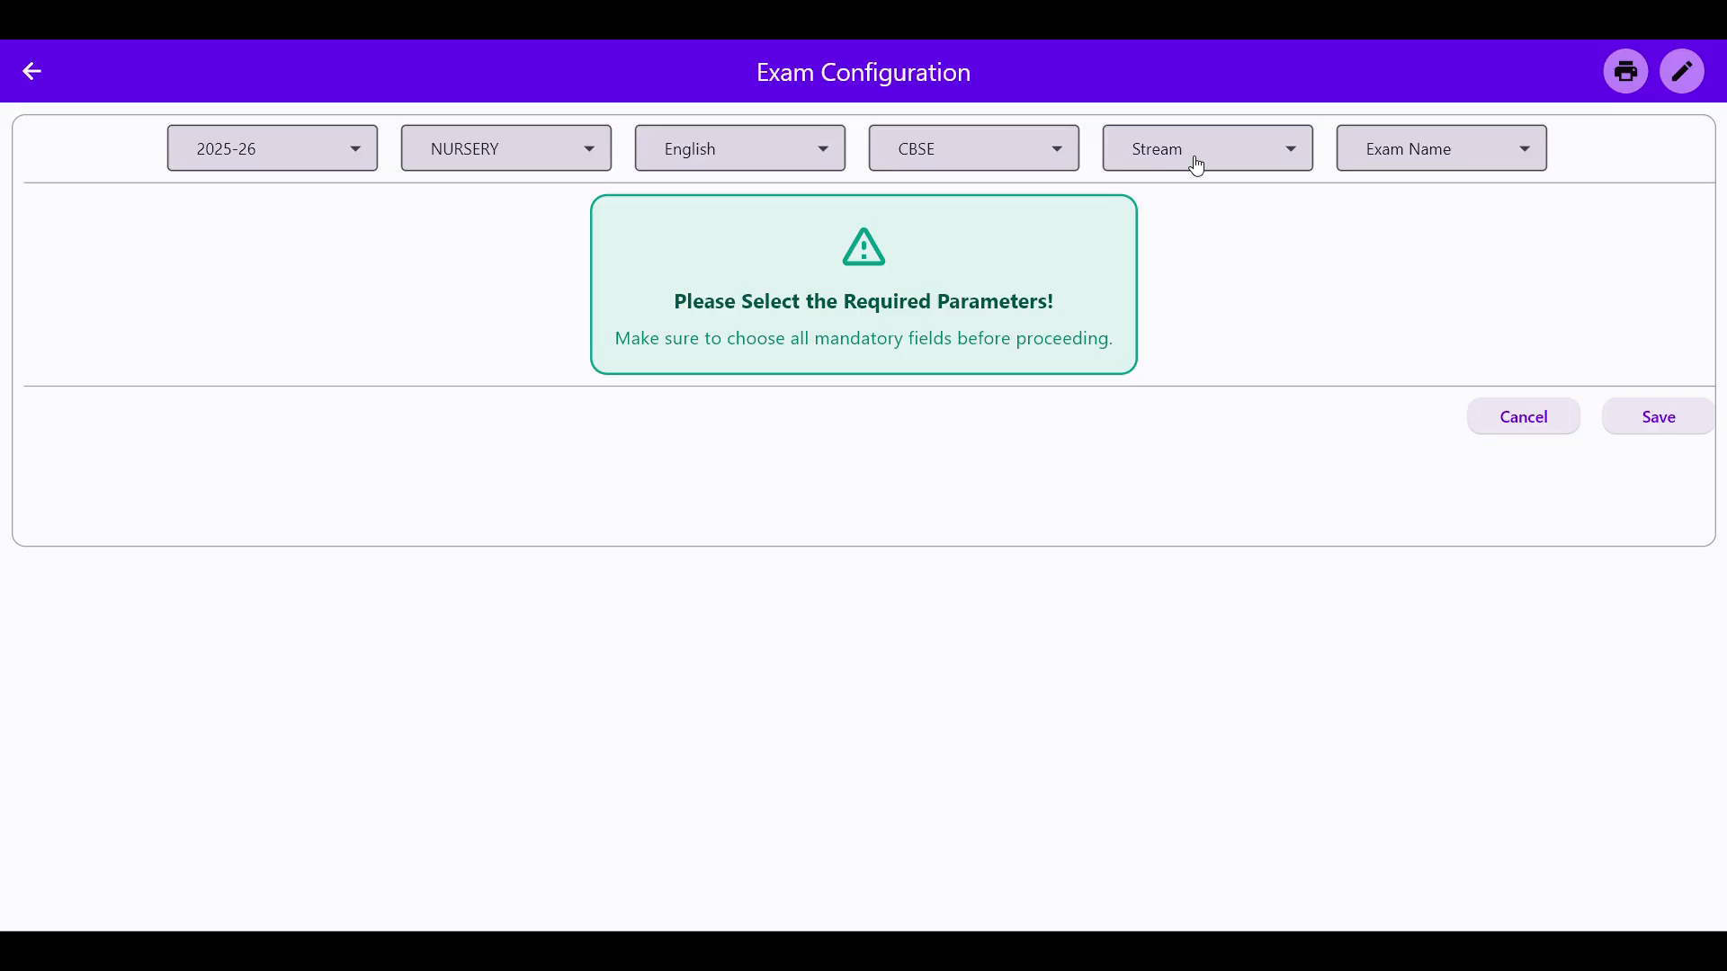
left_click(1415, 169)
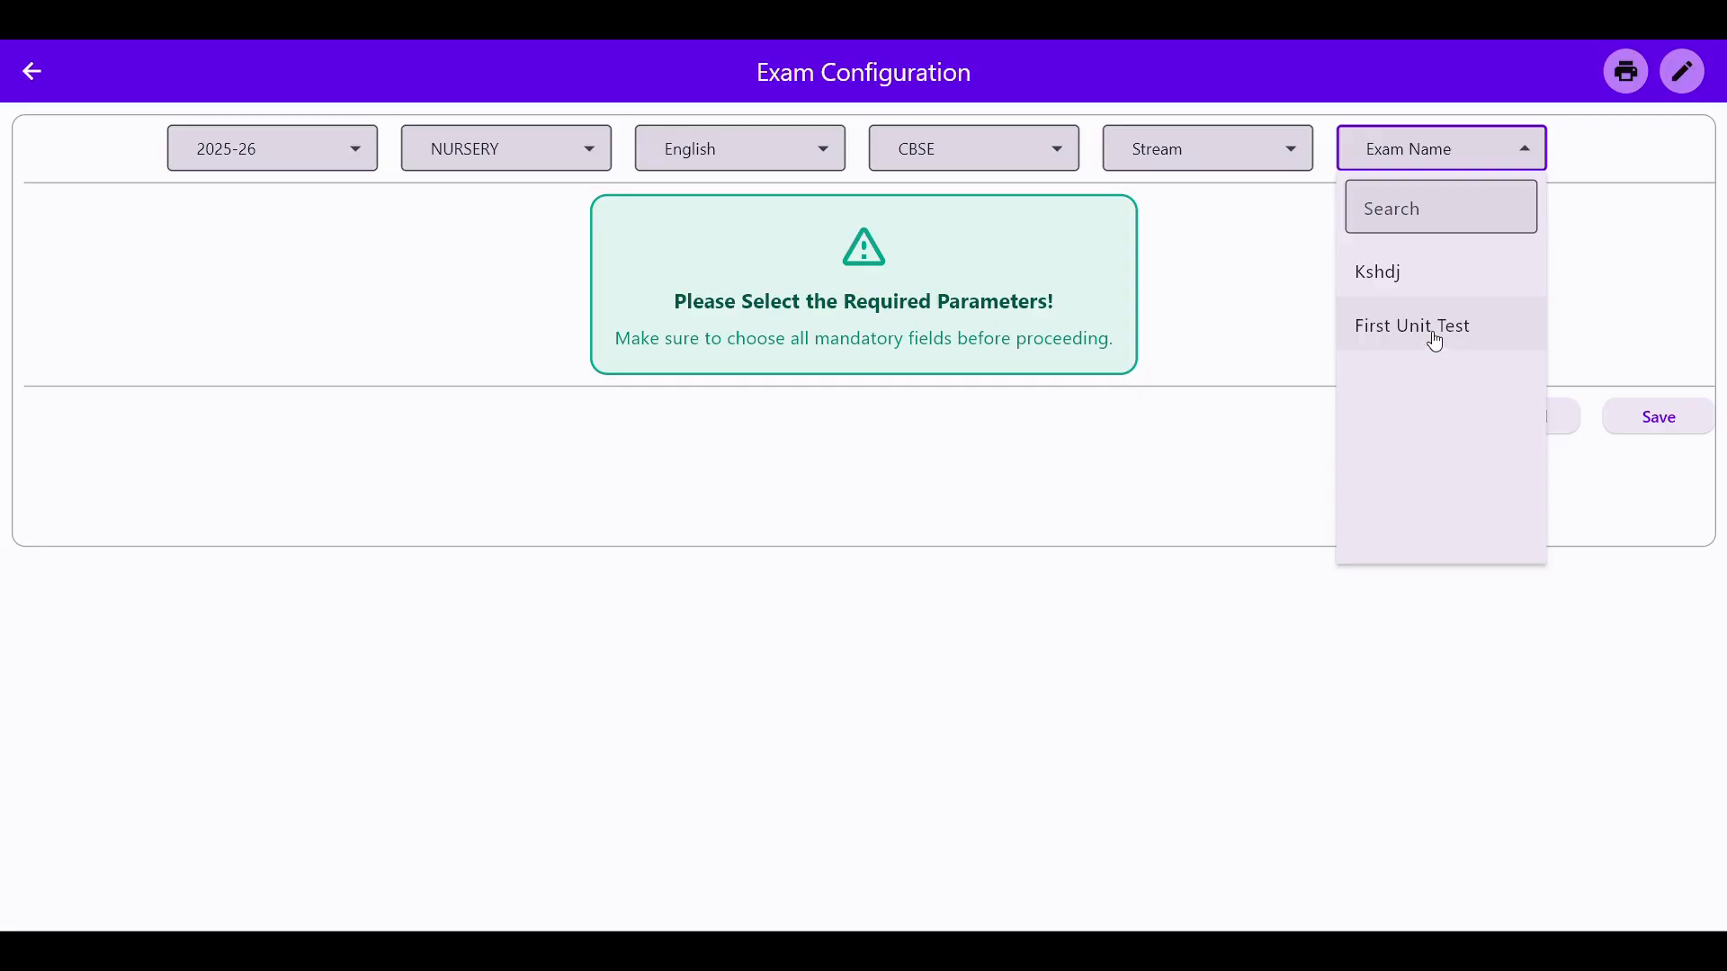
left_click(1437, 337)
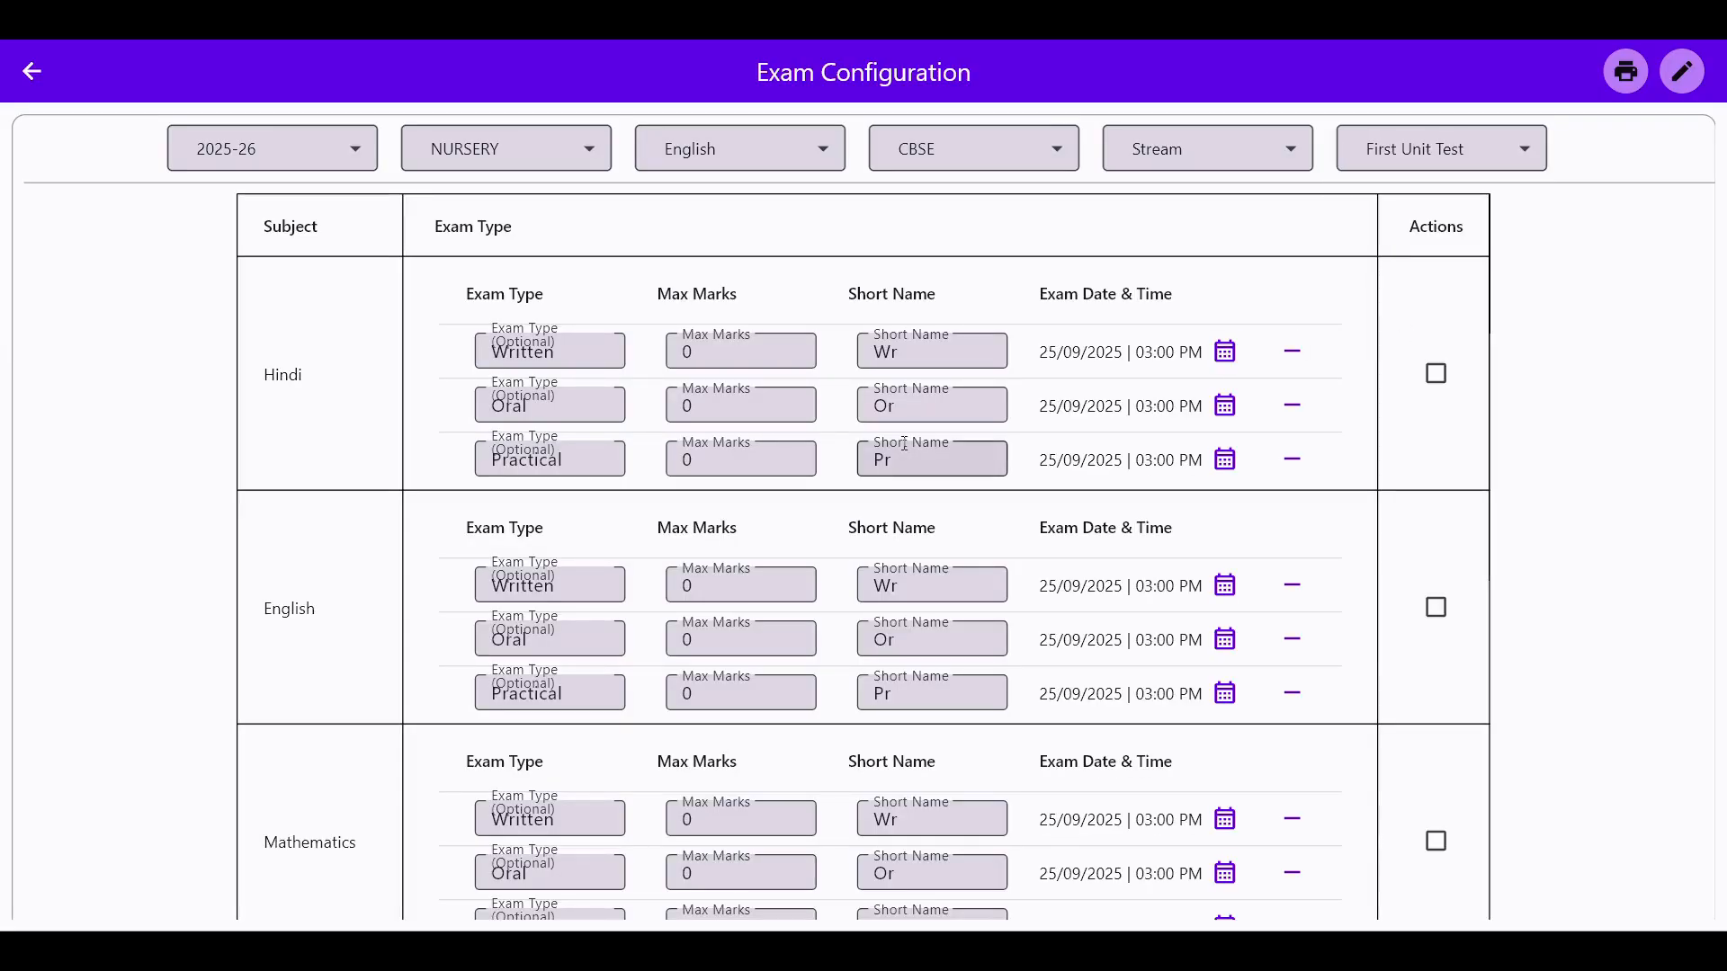
double_click(539, 352)
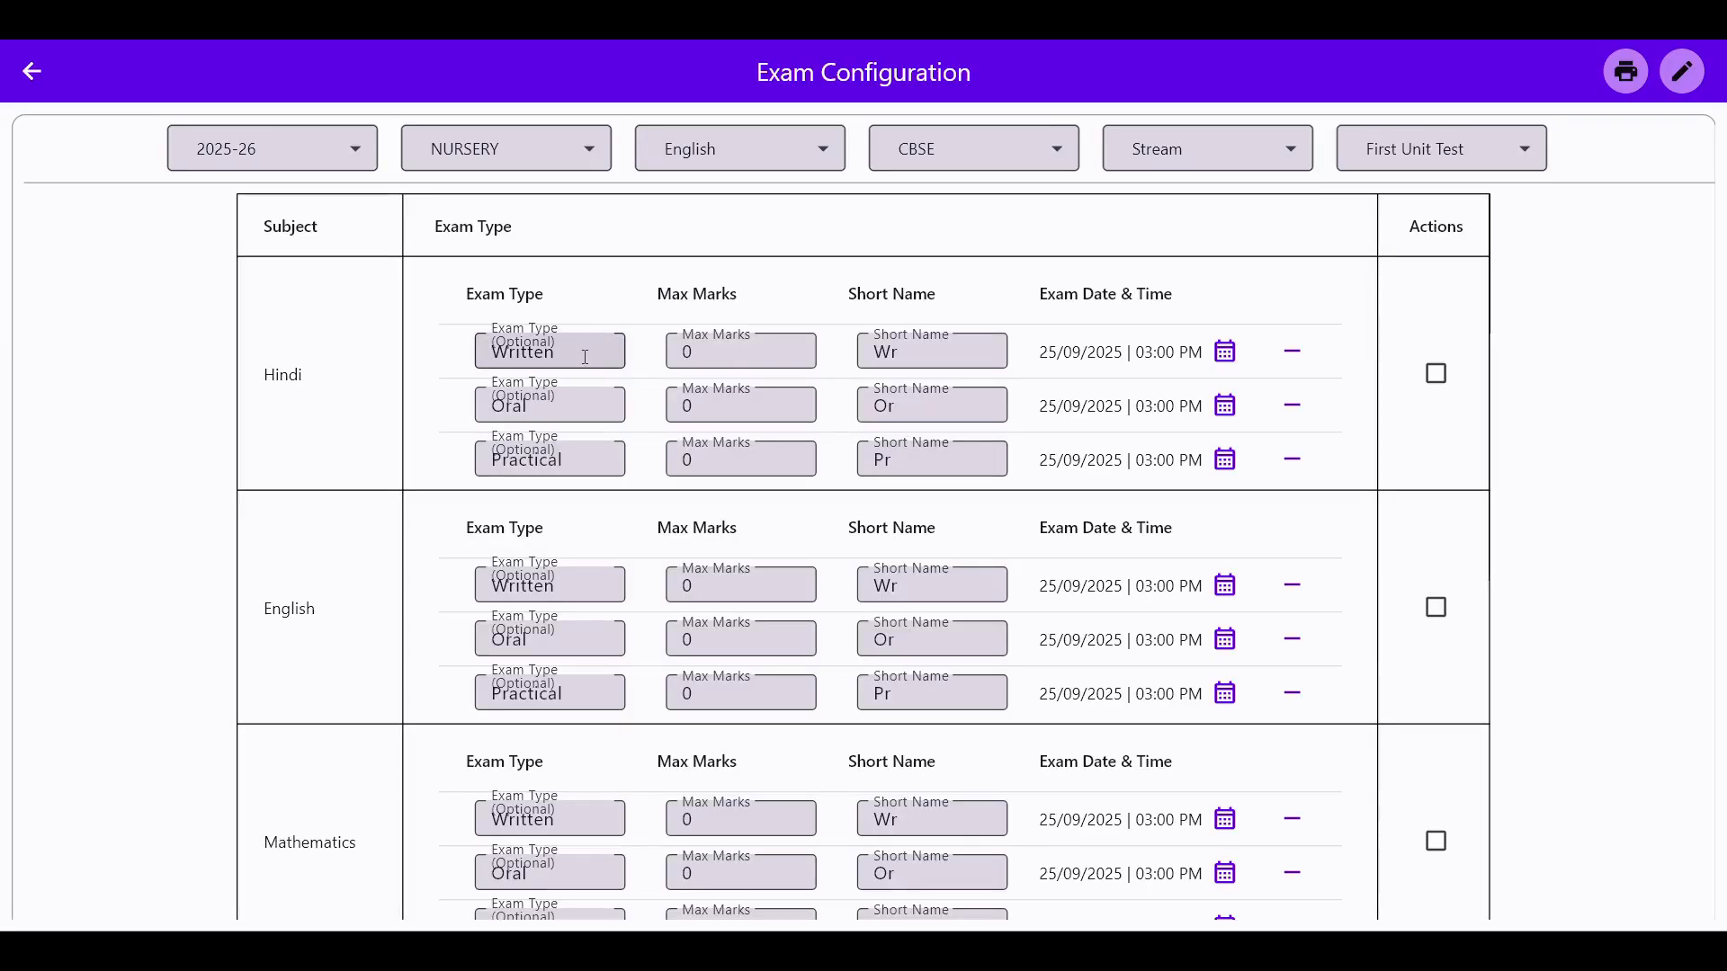
left_click(547, 410)
left_click_drag(520, 459, 539, 459)
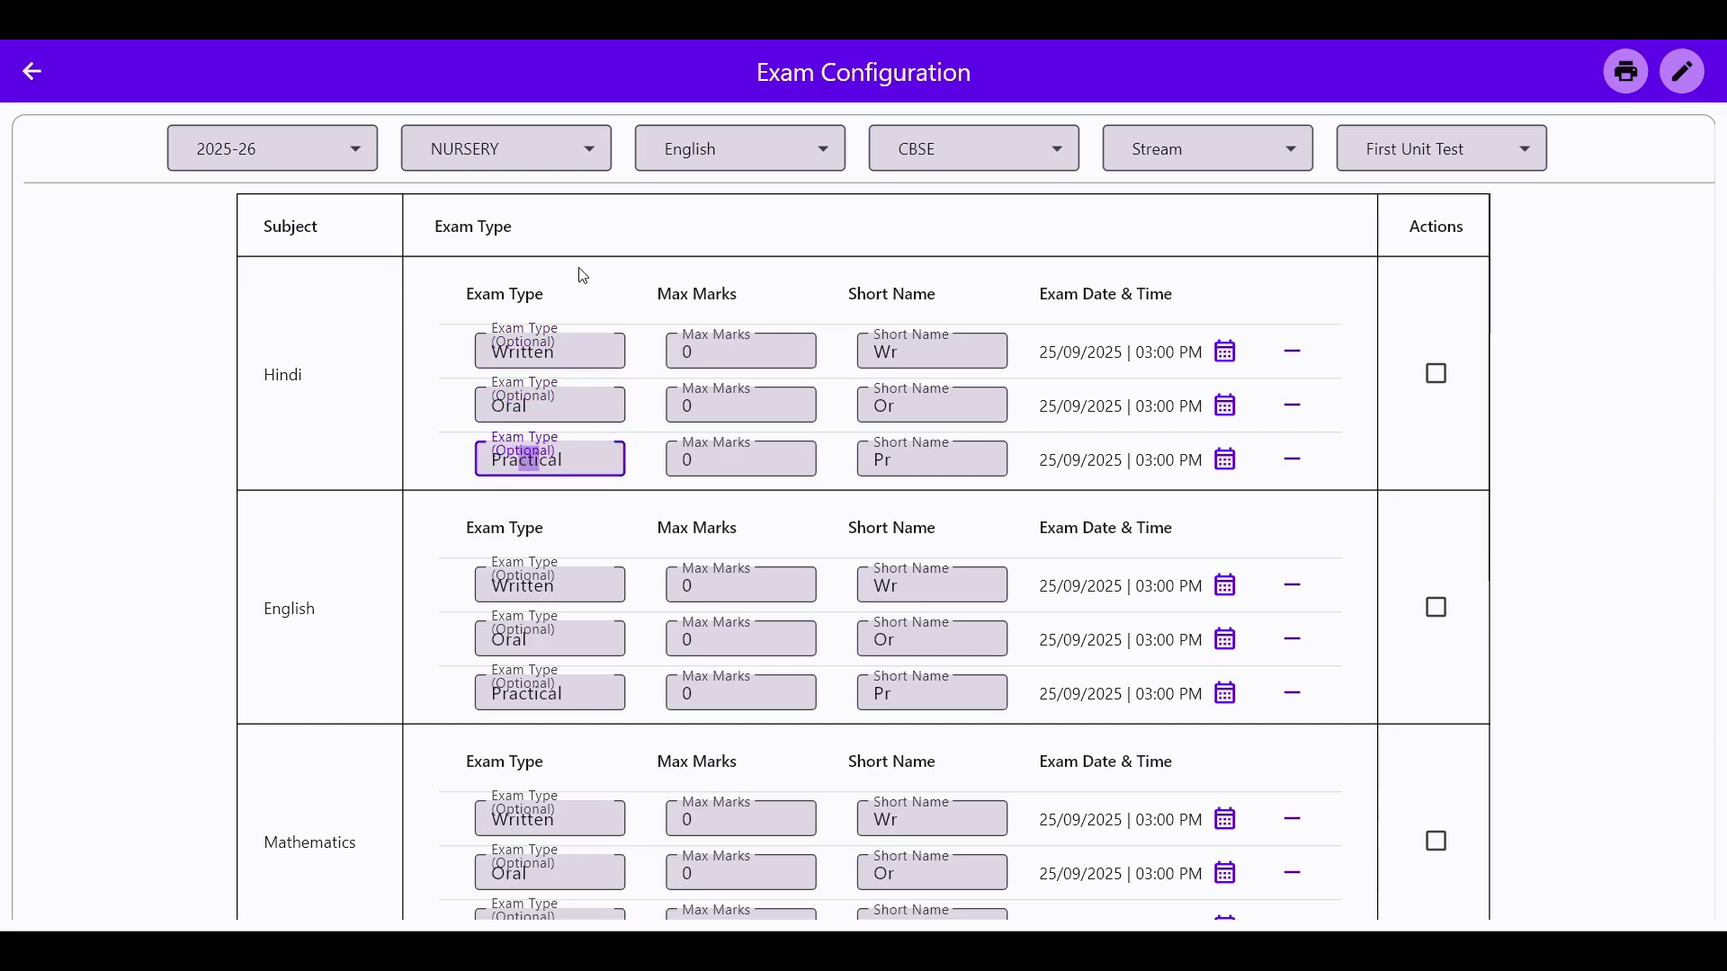
left_click(580, 348)
left_click(519, 434)
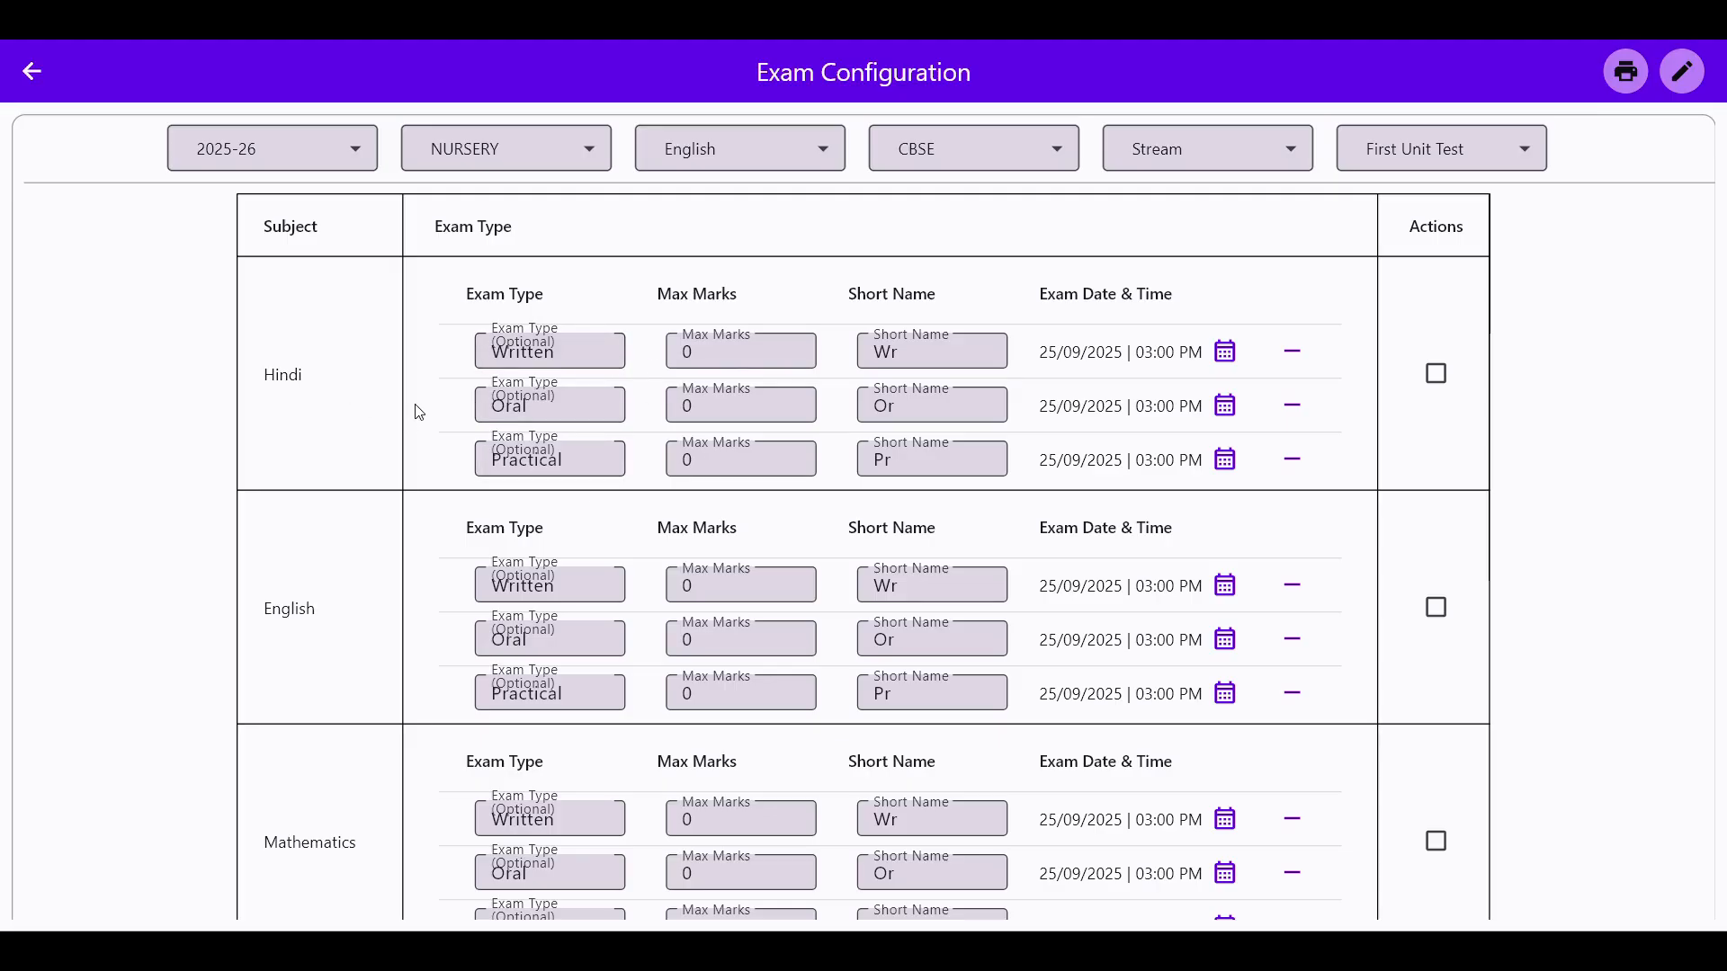
Remove the Practical exam type from the Hindi, English and Mathematics subjects.
left_click(1290, 460)
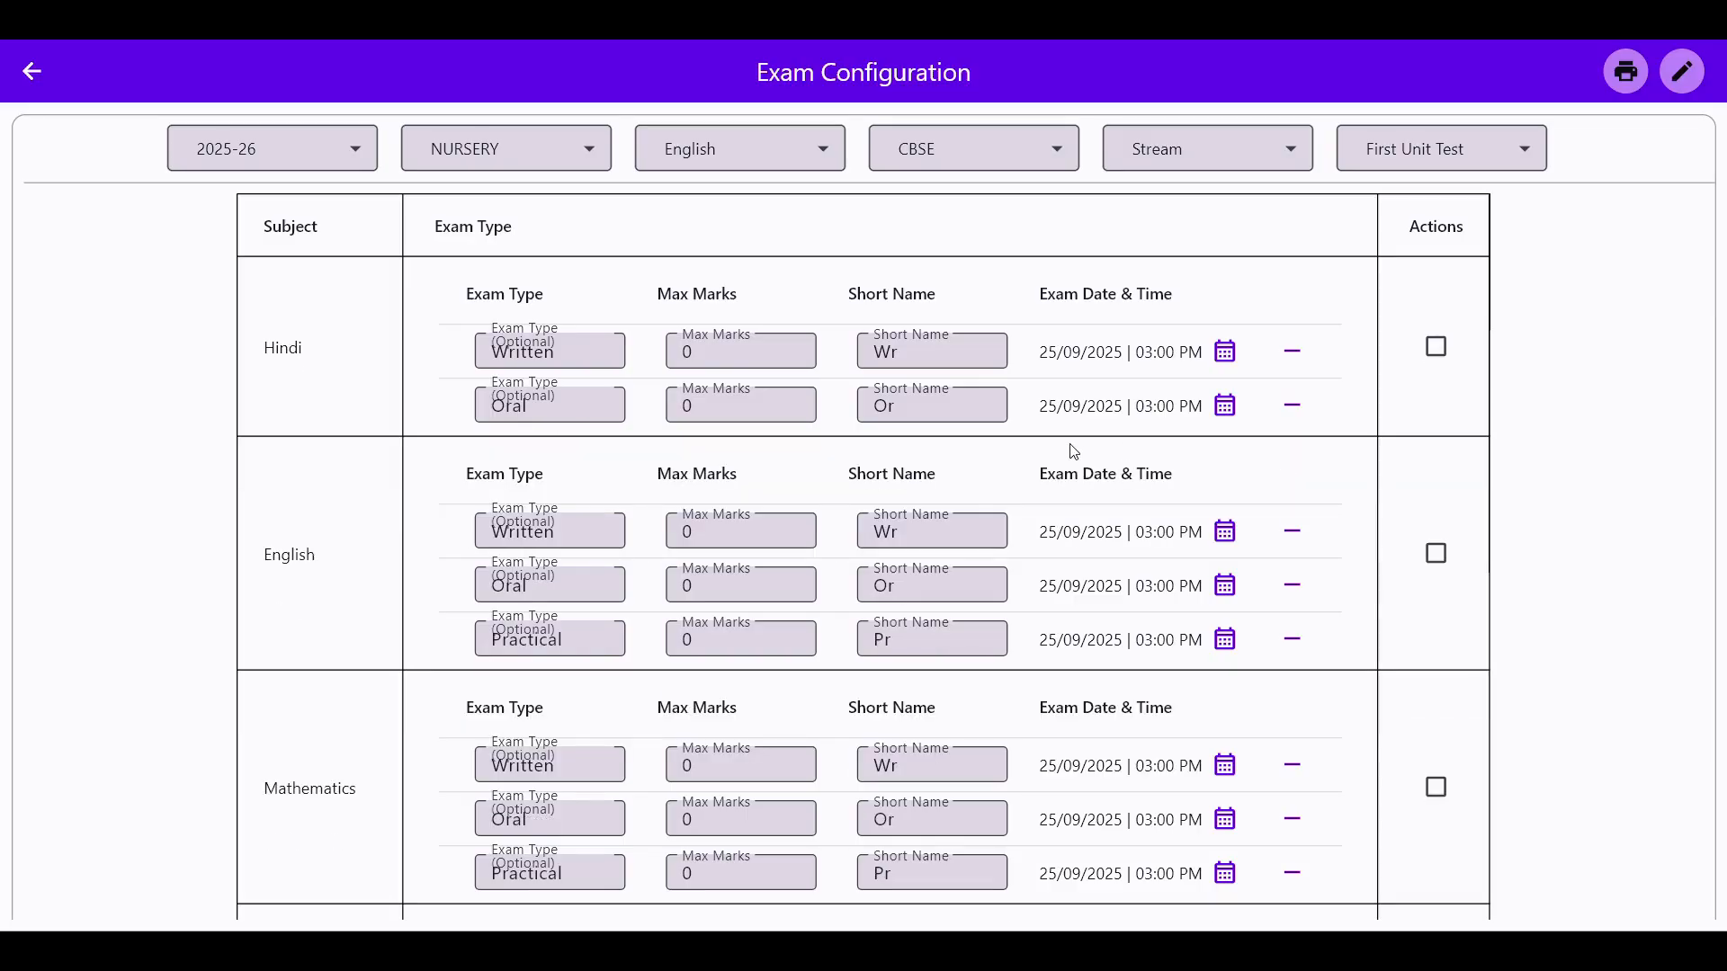
scroll(674, 432, "down", 1)
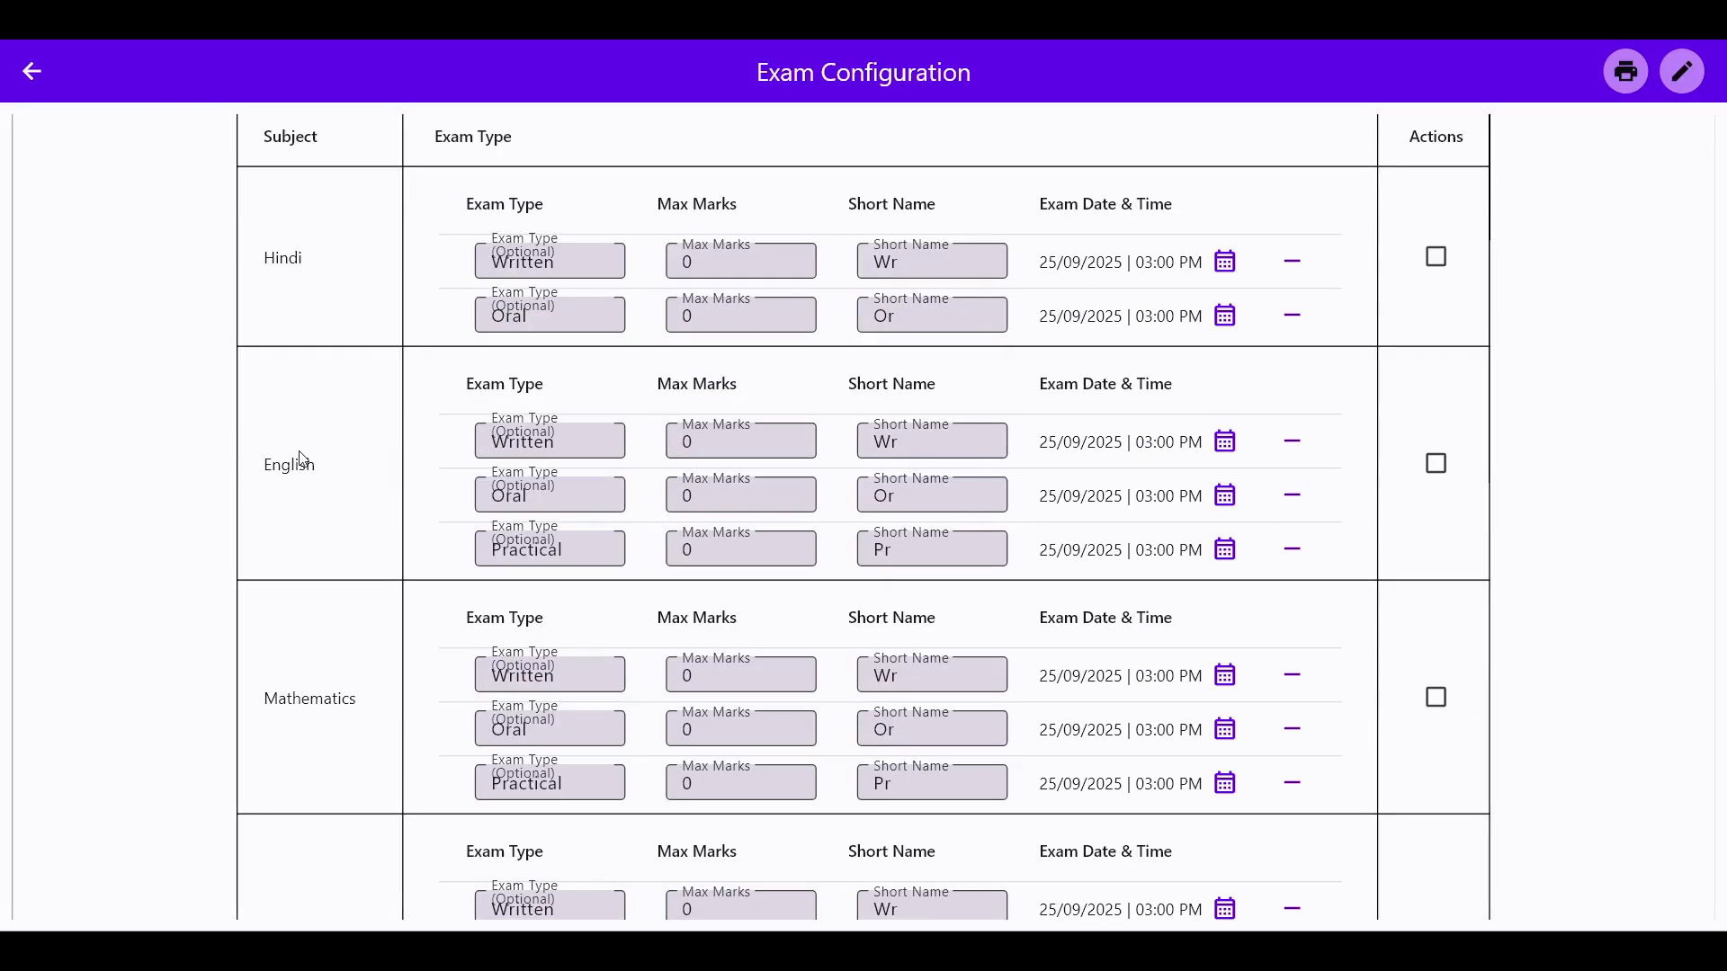
left_click(1293, 551)
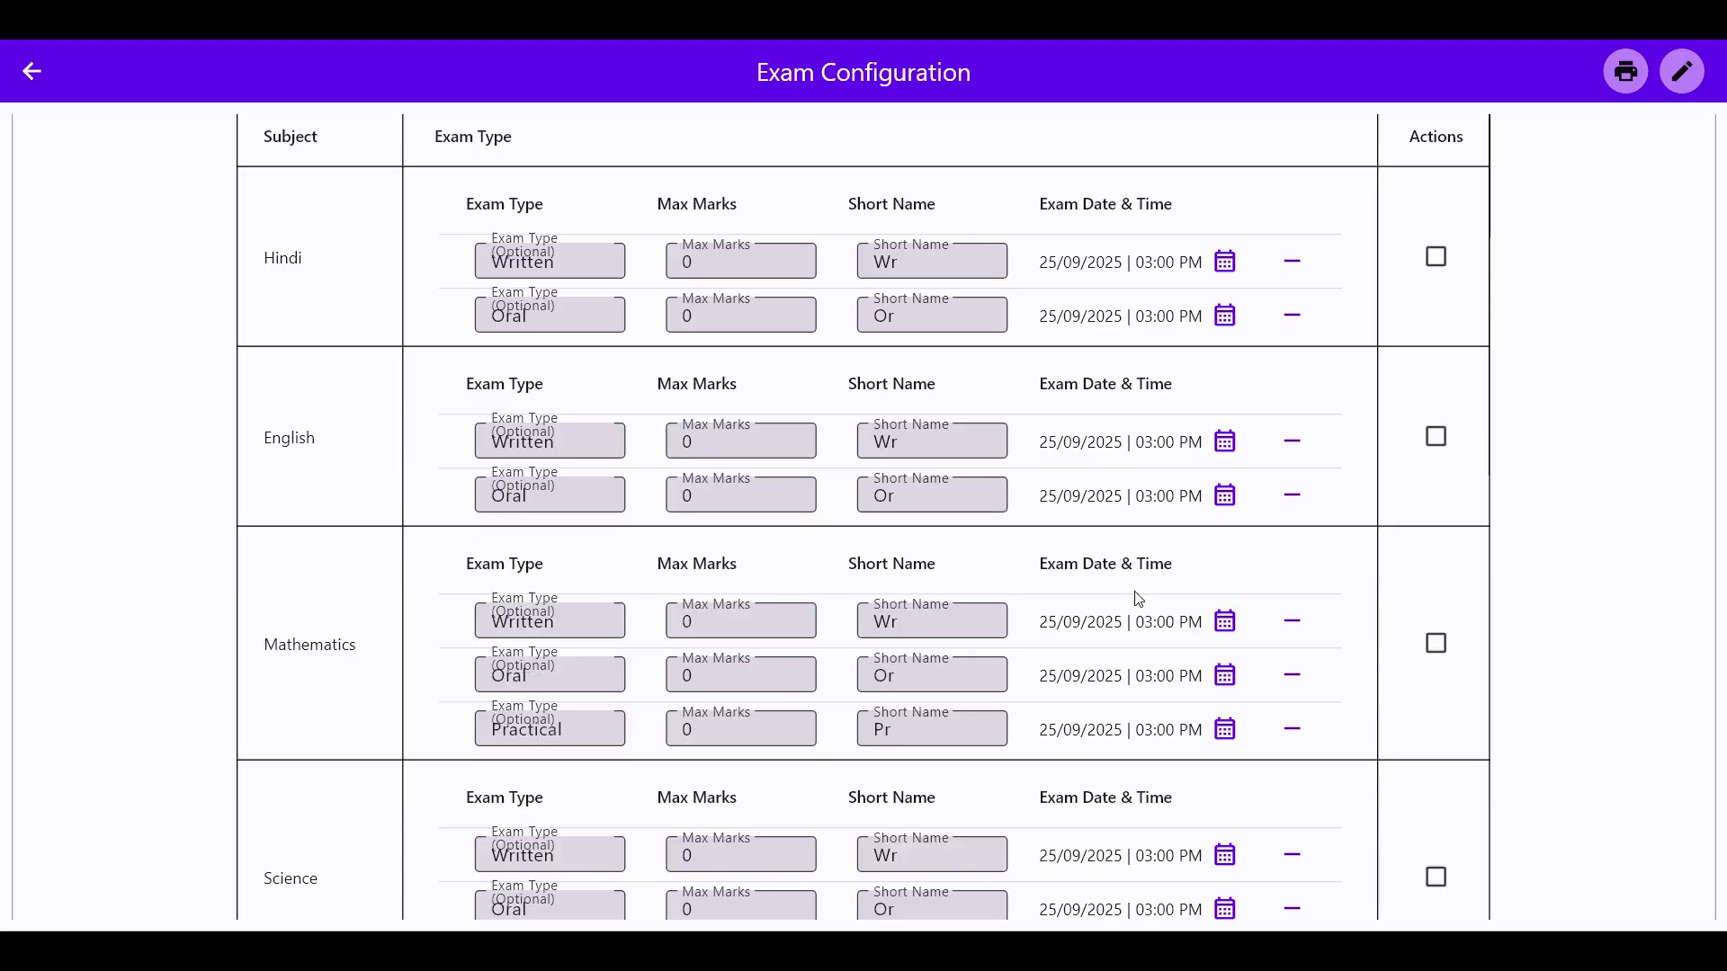
scroll(805, 520, "down", 1)
scroll(805, 520, "down", 1)
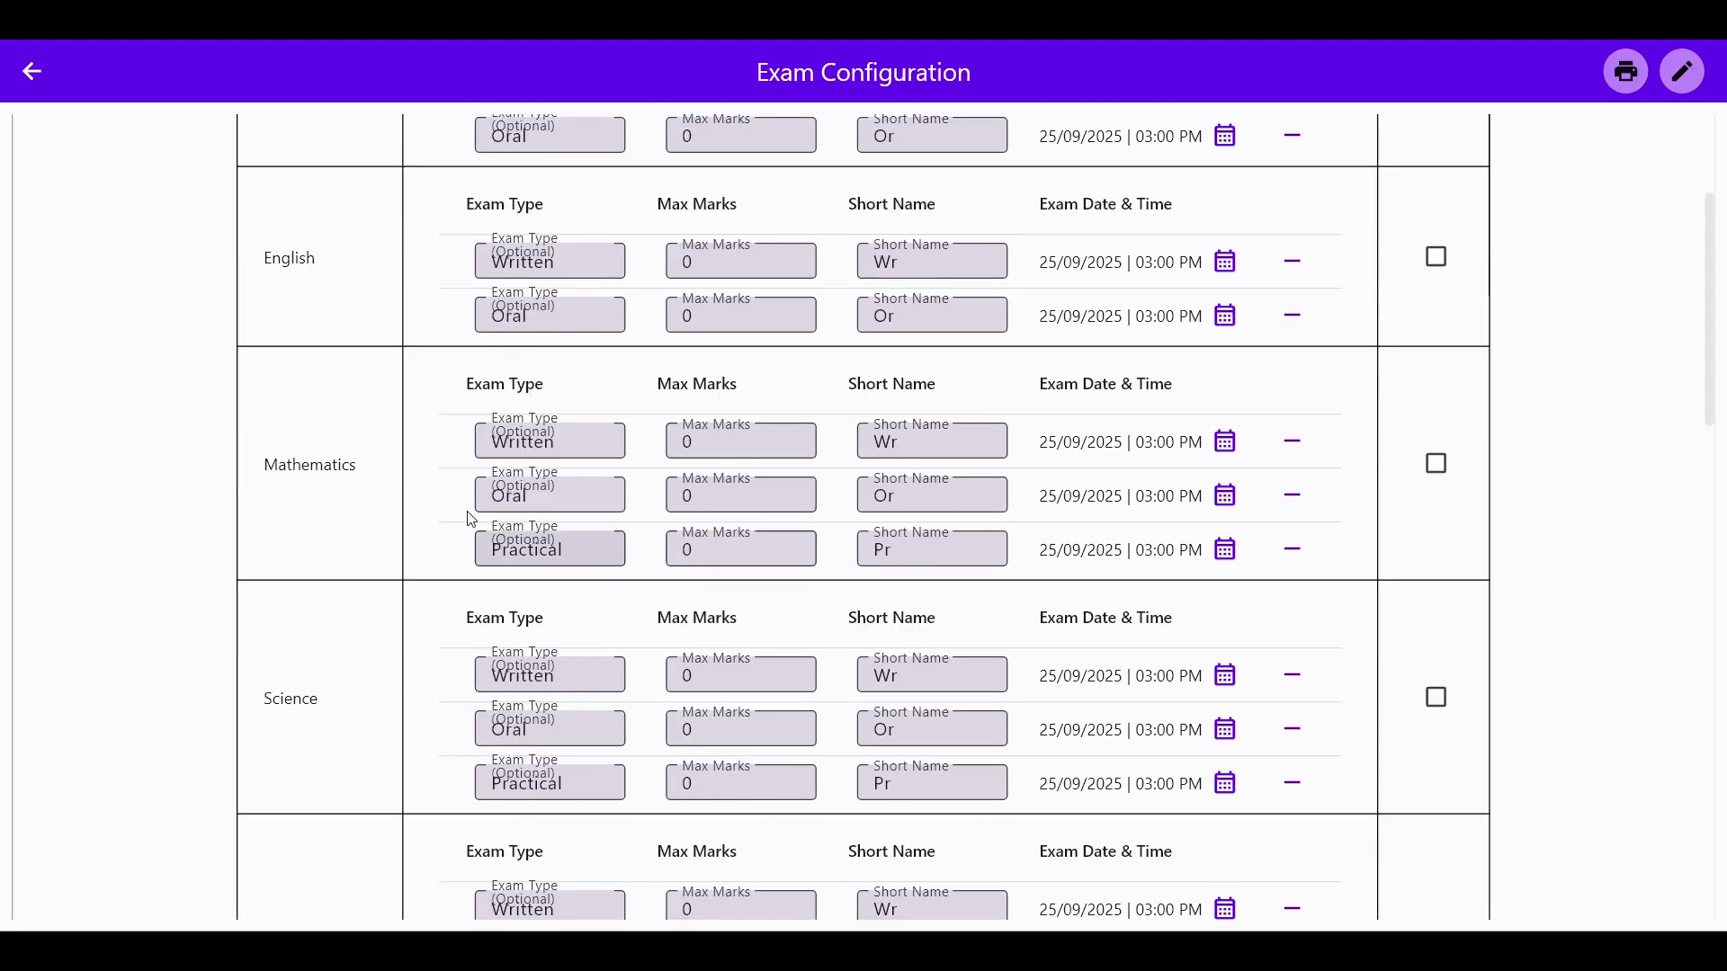
left_click(1292, 550)
Remove the Practical and Oral exam types from the Arts subject.
scroll(358, 515, "down", 2)
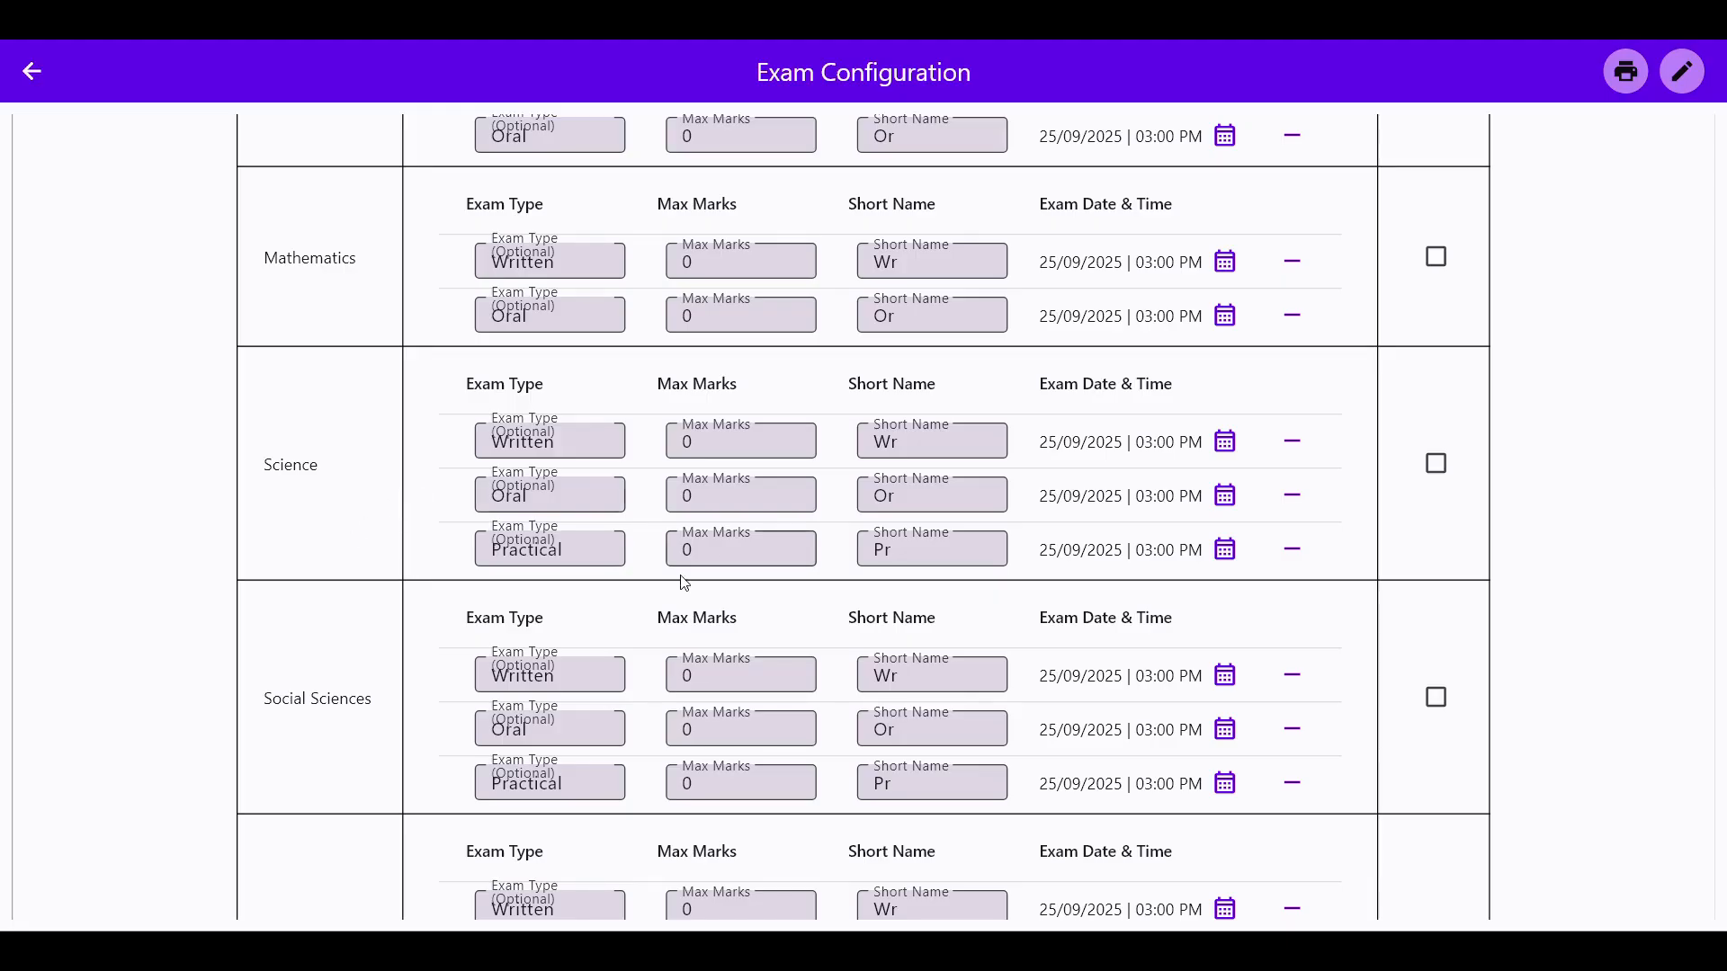
scroll(640, 542, "down", 1)
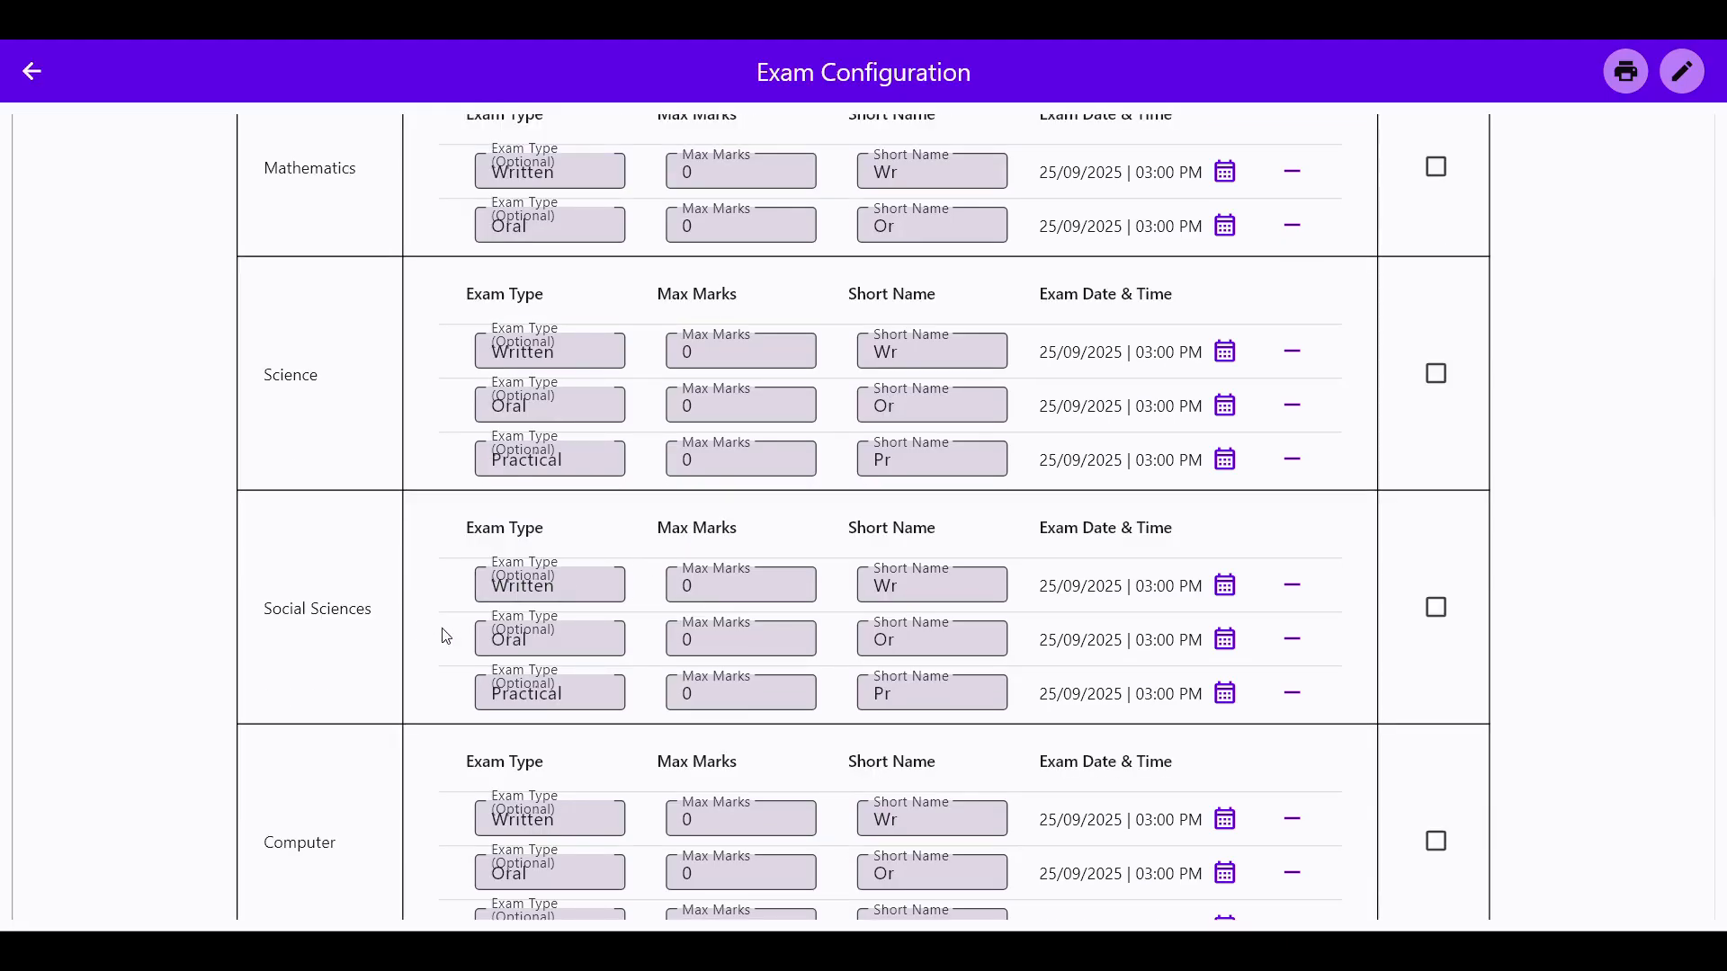
scroll(444, 636, "down", 1)
scroll(623, 538, "down", 1)
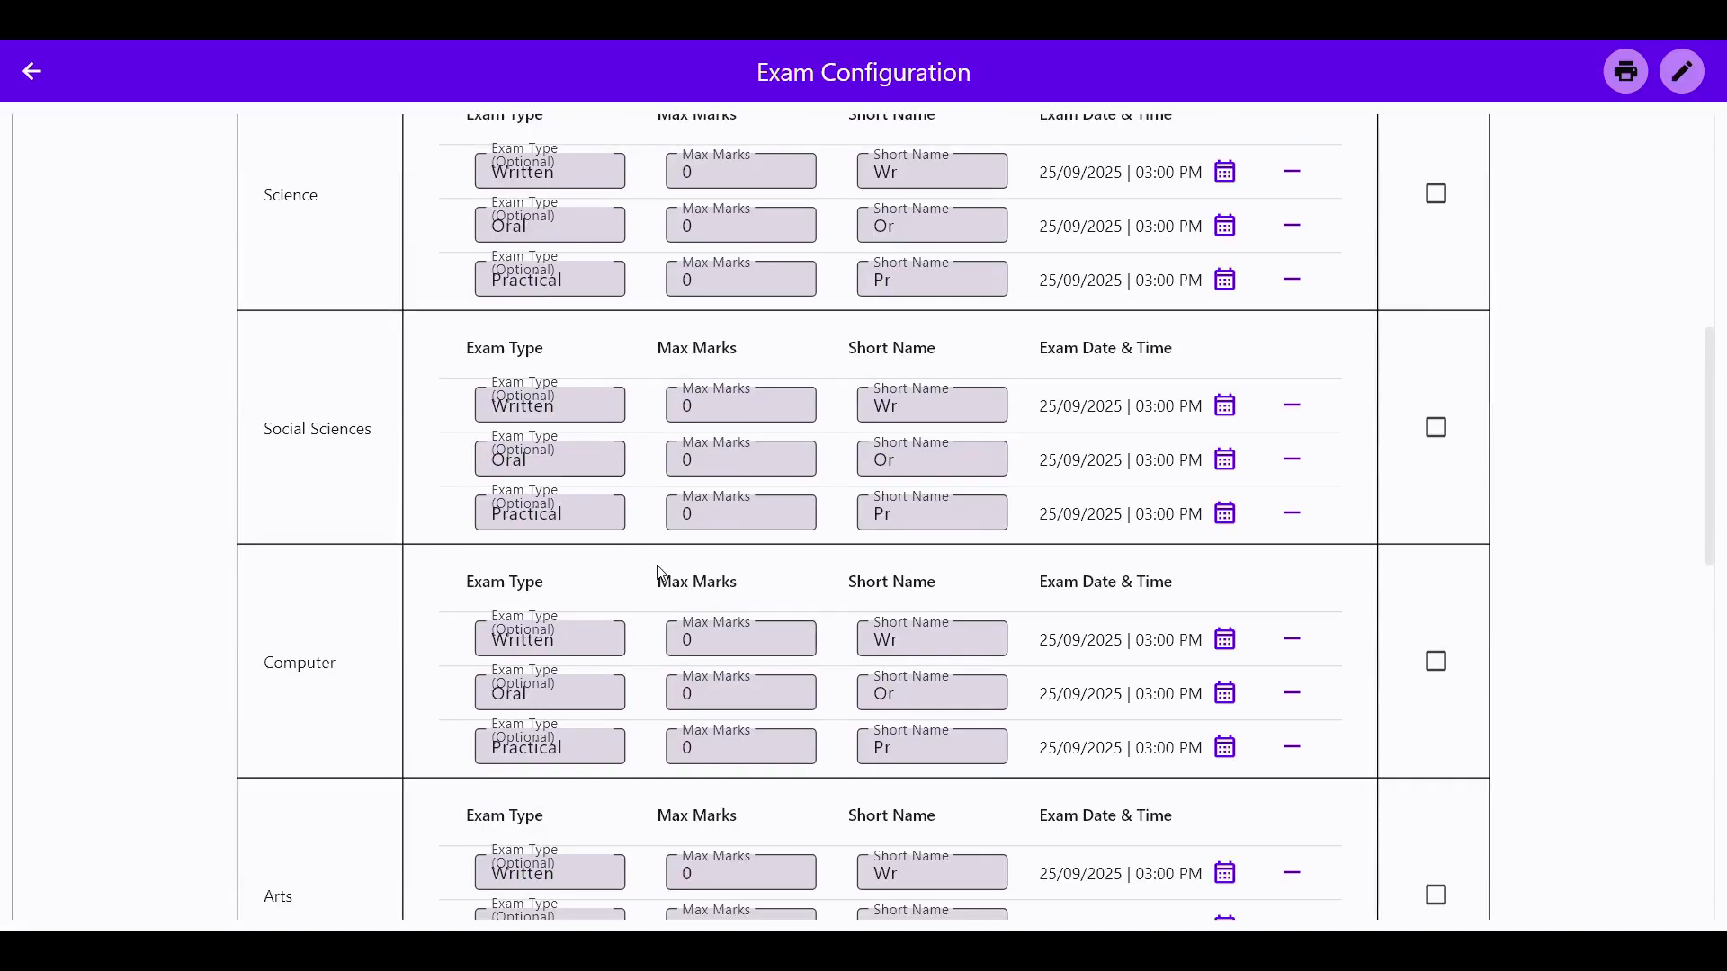
scroll(664, 578, "down", 2)
scroll(640, 550, "down", 1)
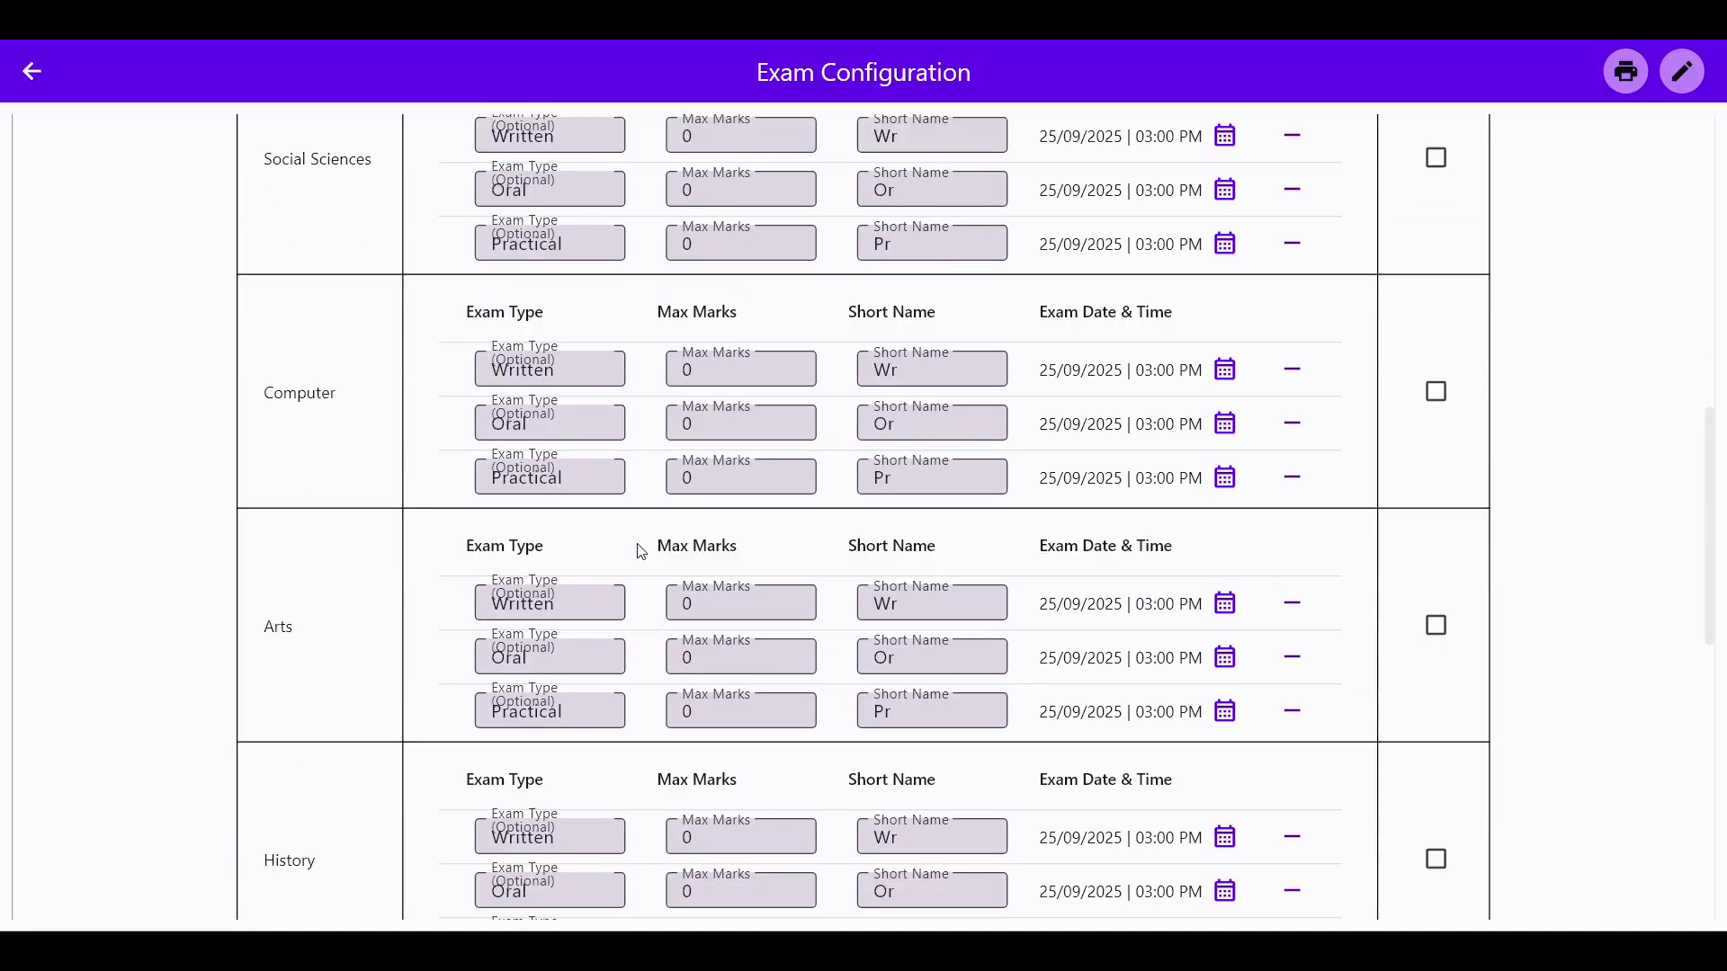
left_click(1291, 711)
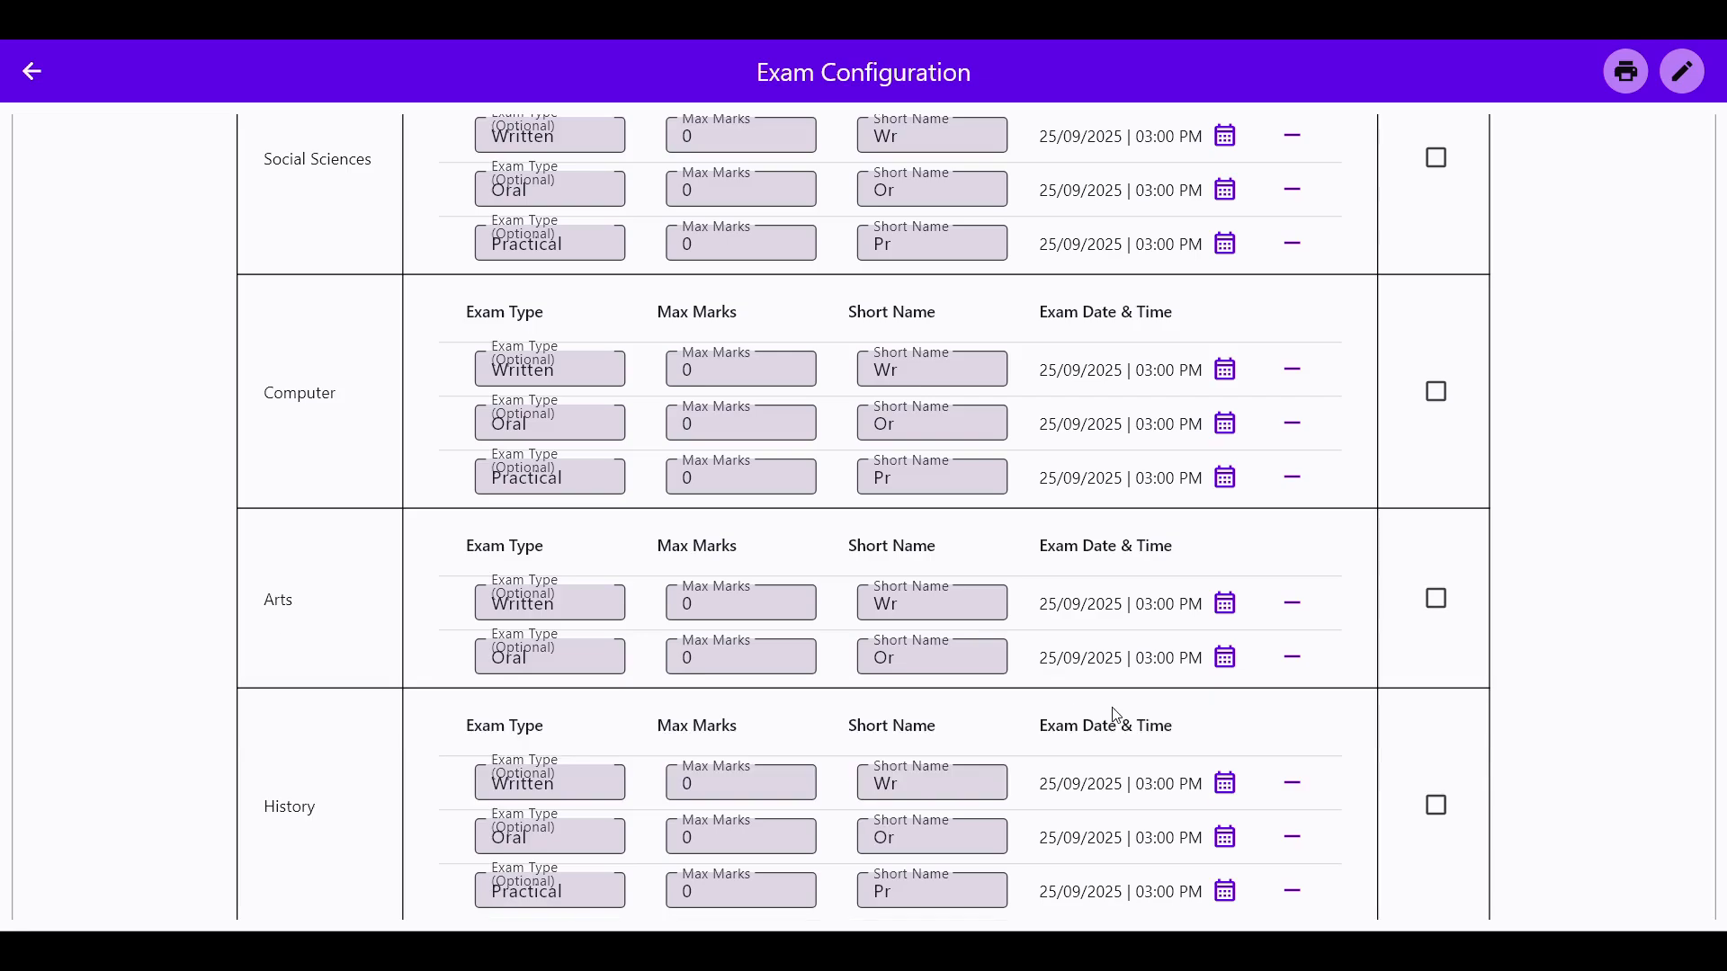
left_click(1291, 658)
Schedule the Hindi Written exam for 25/09/2025 at 10:30 AM.
scroll(1291, 657, "down", 1)
scroll(670, 598, "down", 2)
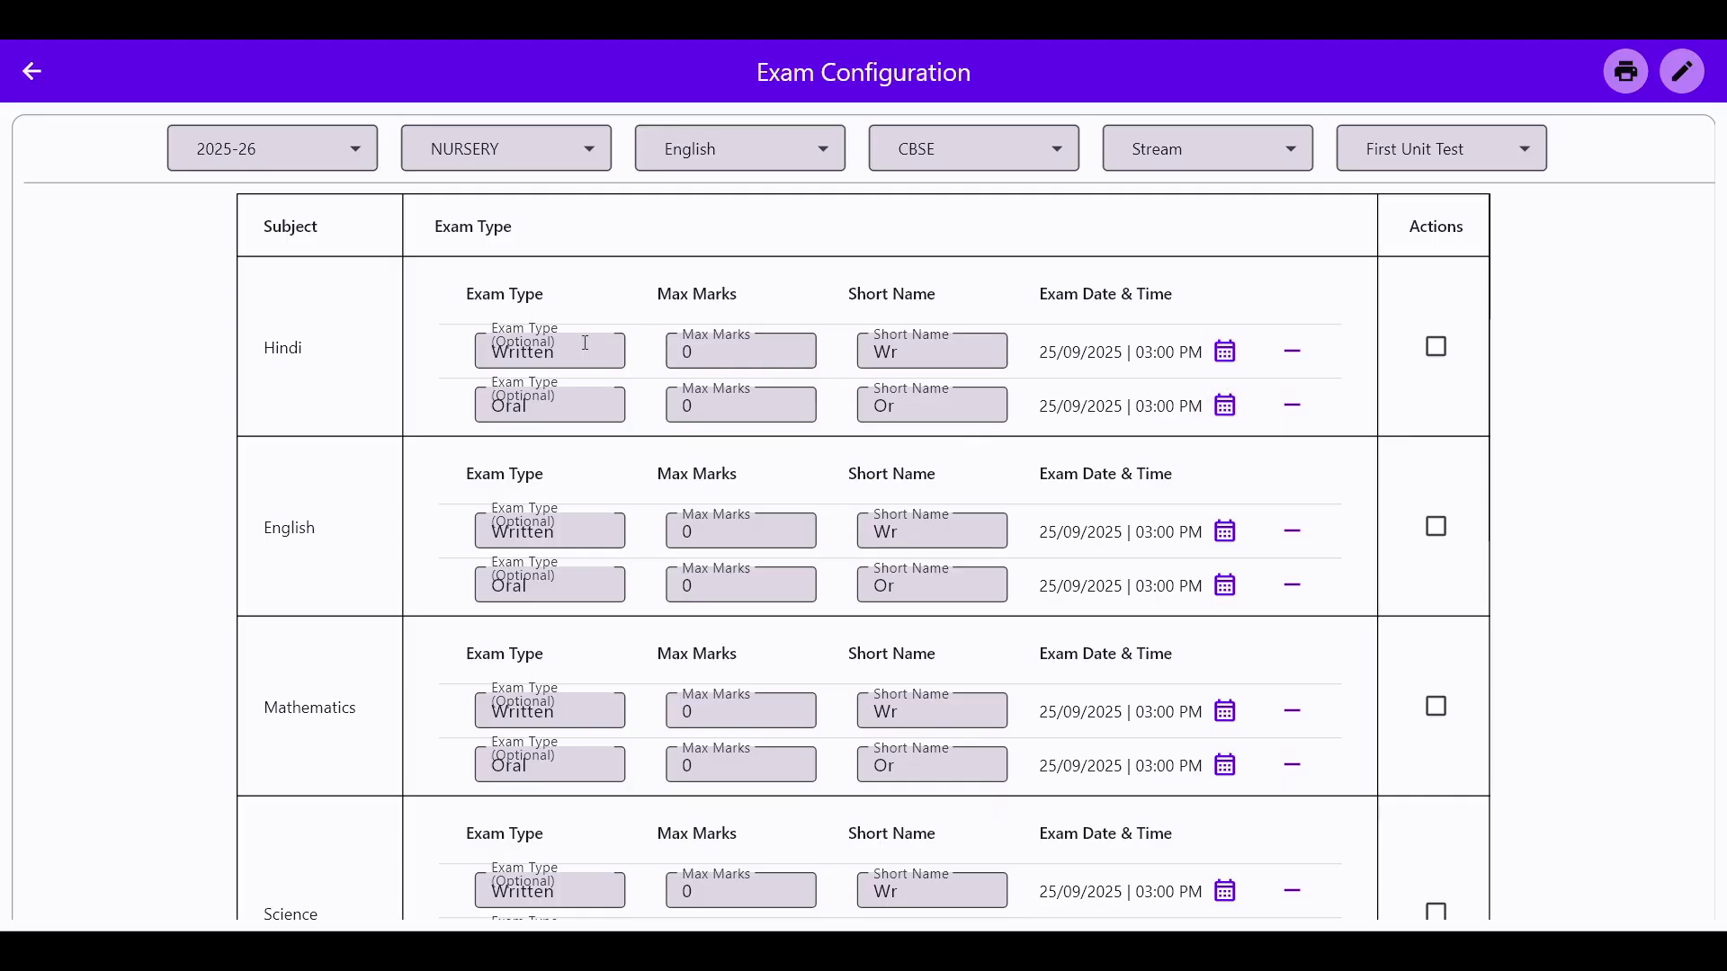
left_click(1224, 354)
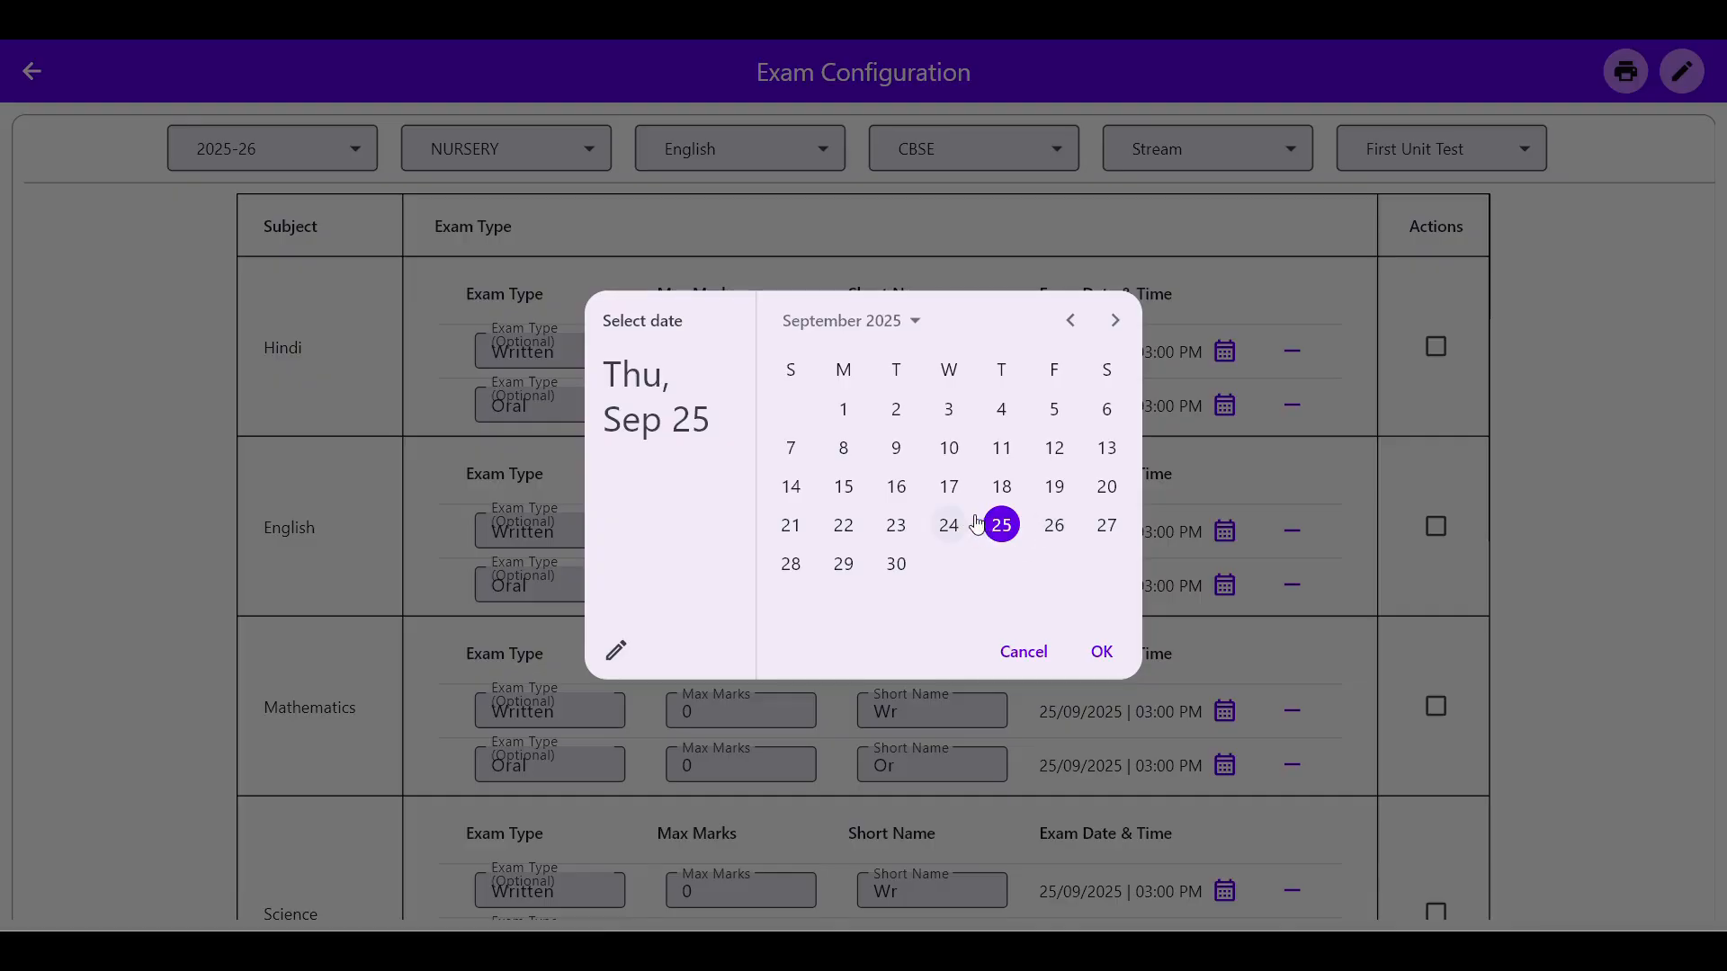
left_click(1100, 653)
left_click(1103, 462)
left_click_drag(1084, 400, 976, 421)
left_click(618, 452)
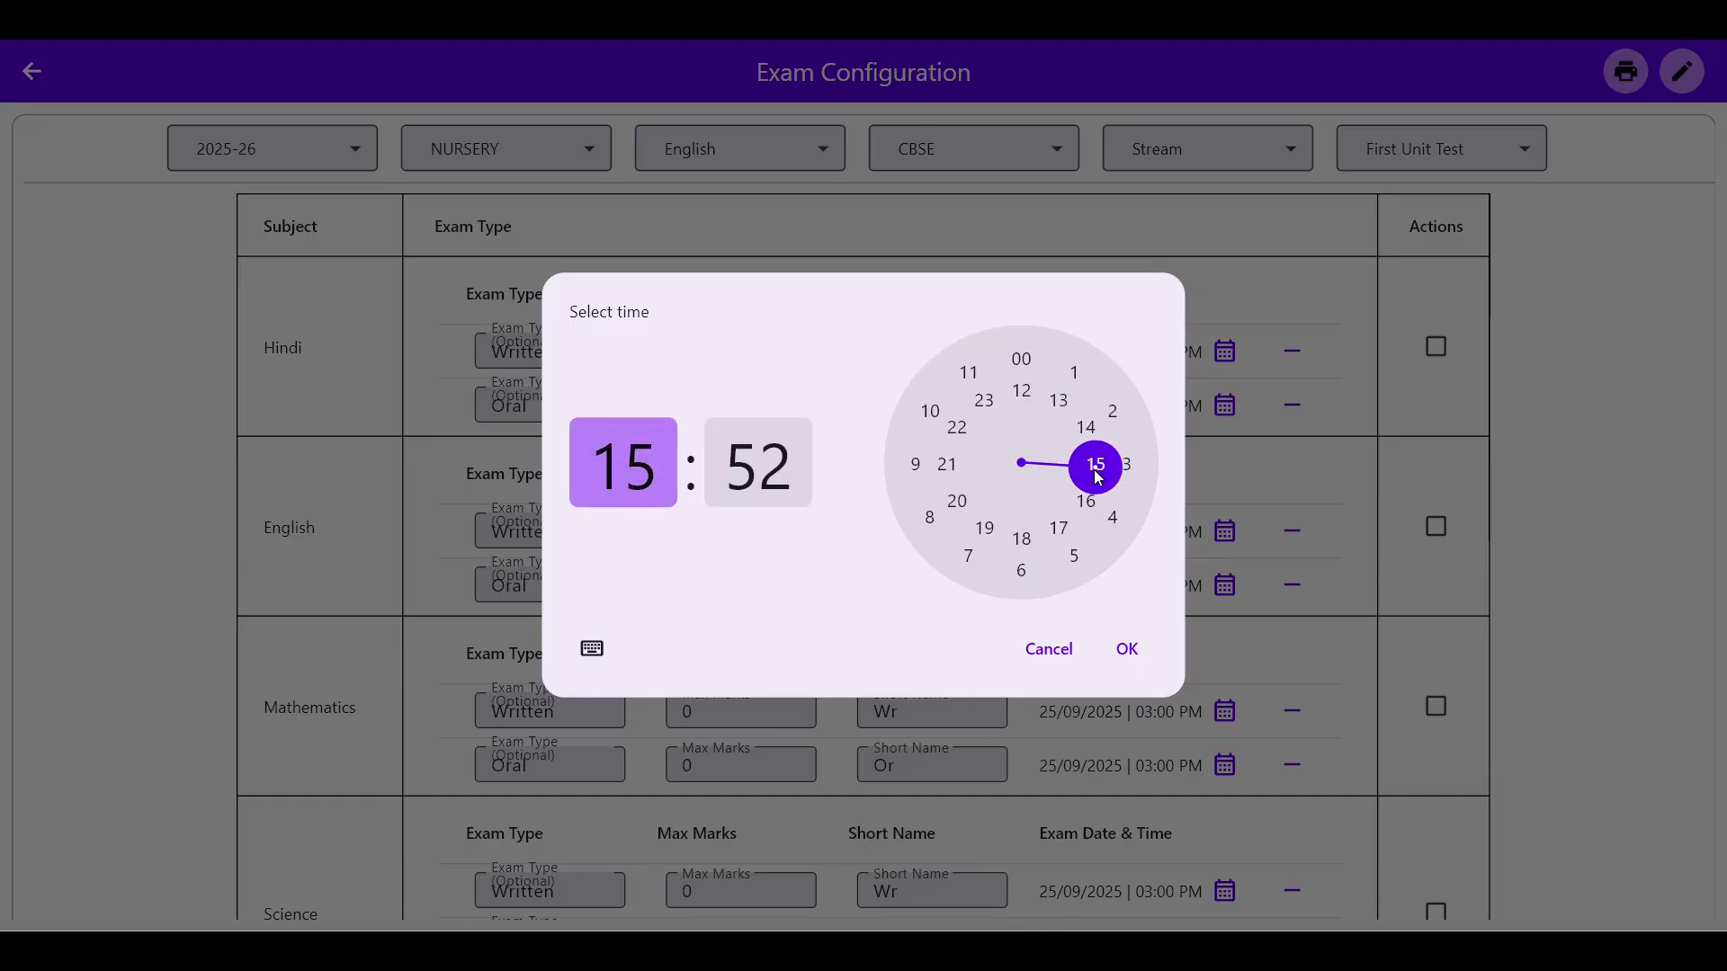
left_click_drag(1097, 477, 1031, 587)
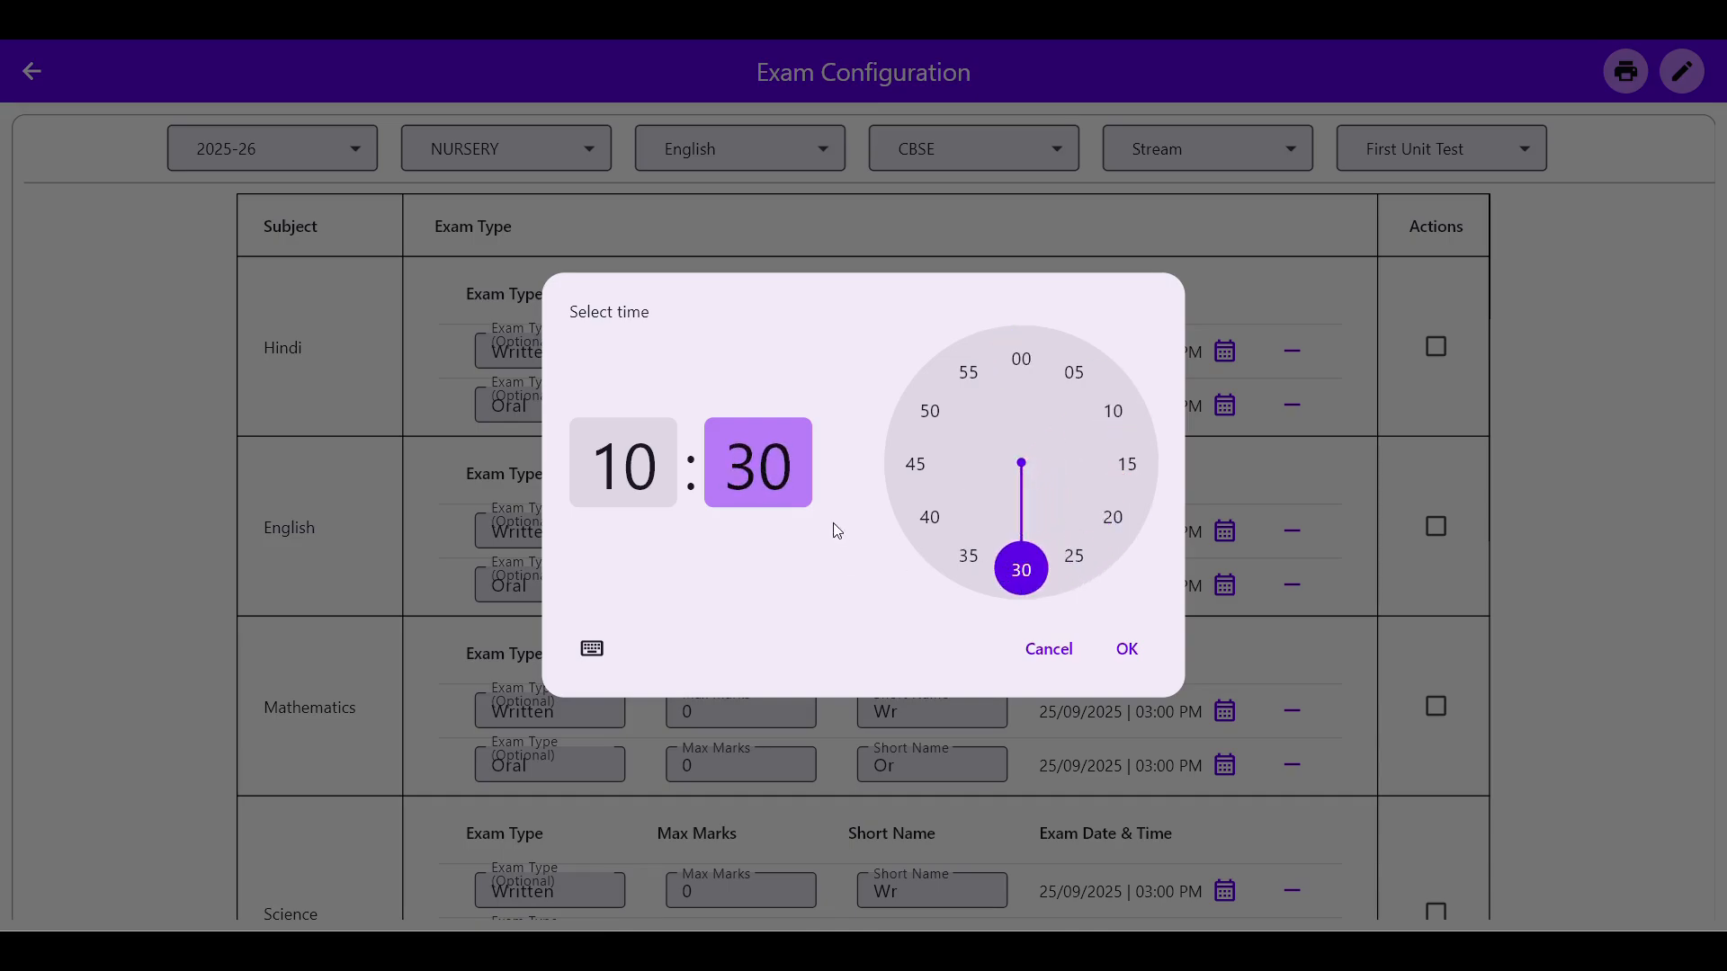
left_click(1127, 649)
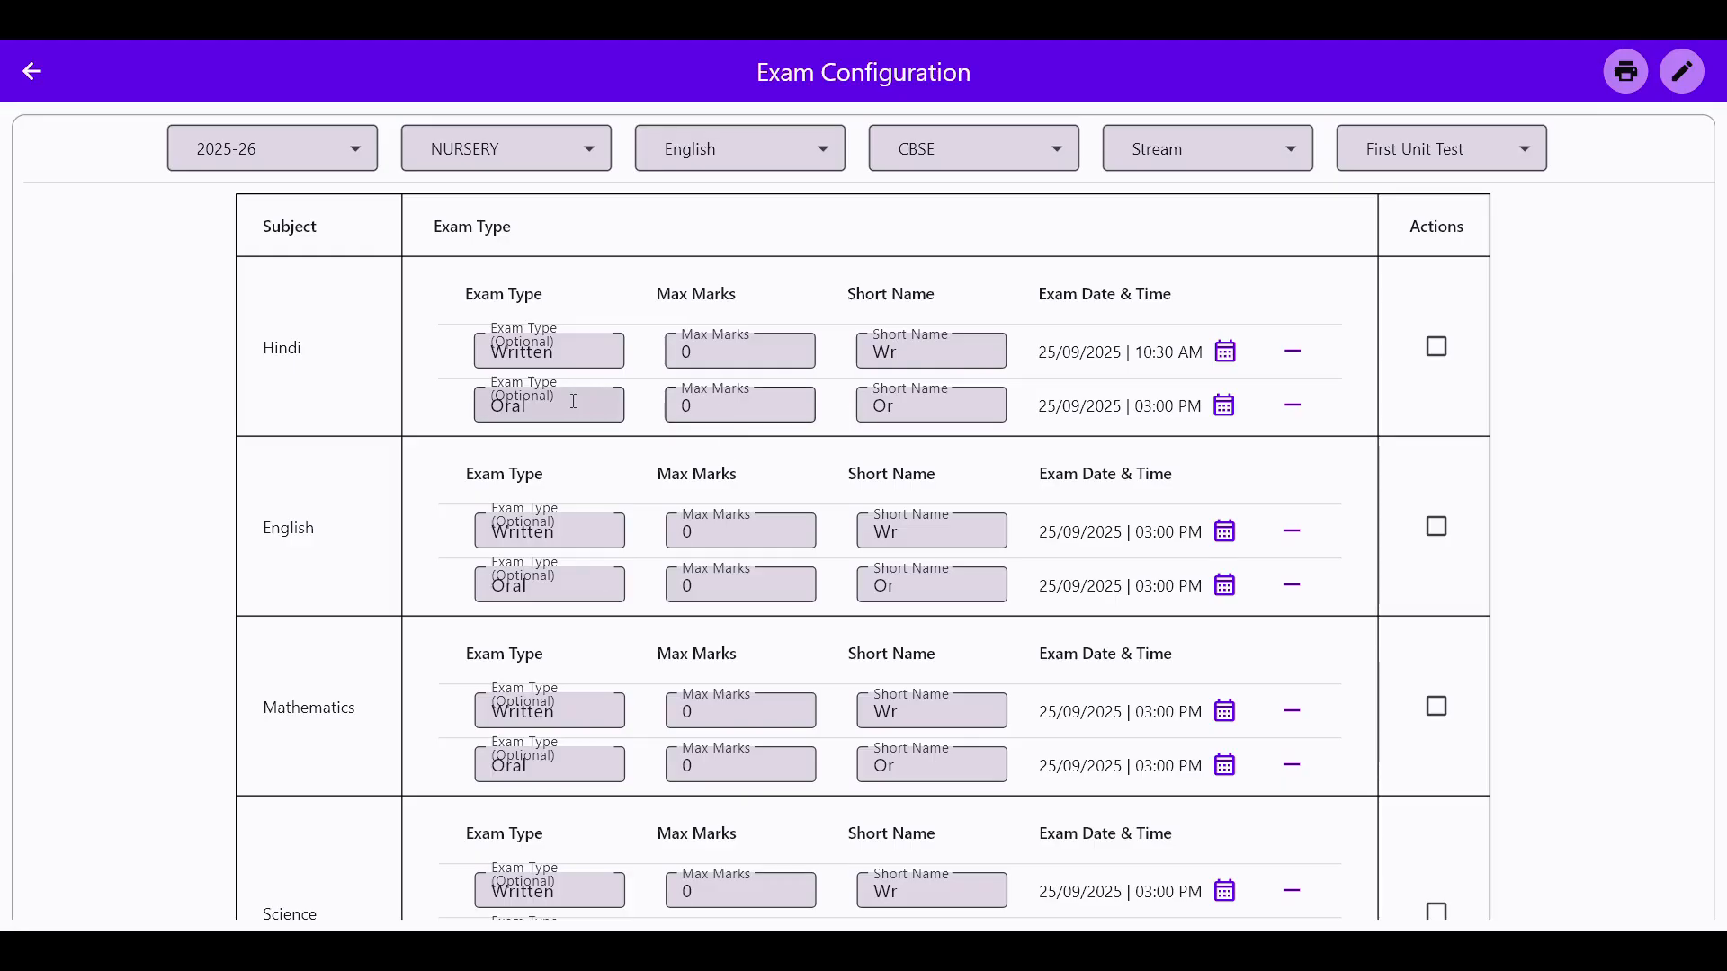
Schedule the Hindi Oral exam for 26/09/2025 at 10:30 AM.
left_click(573, 401)
left_click(1224, 405)
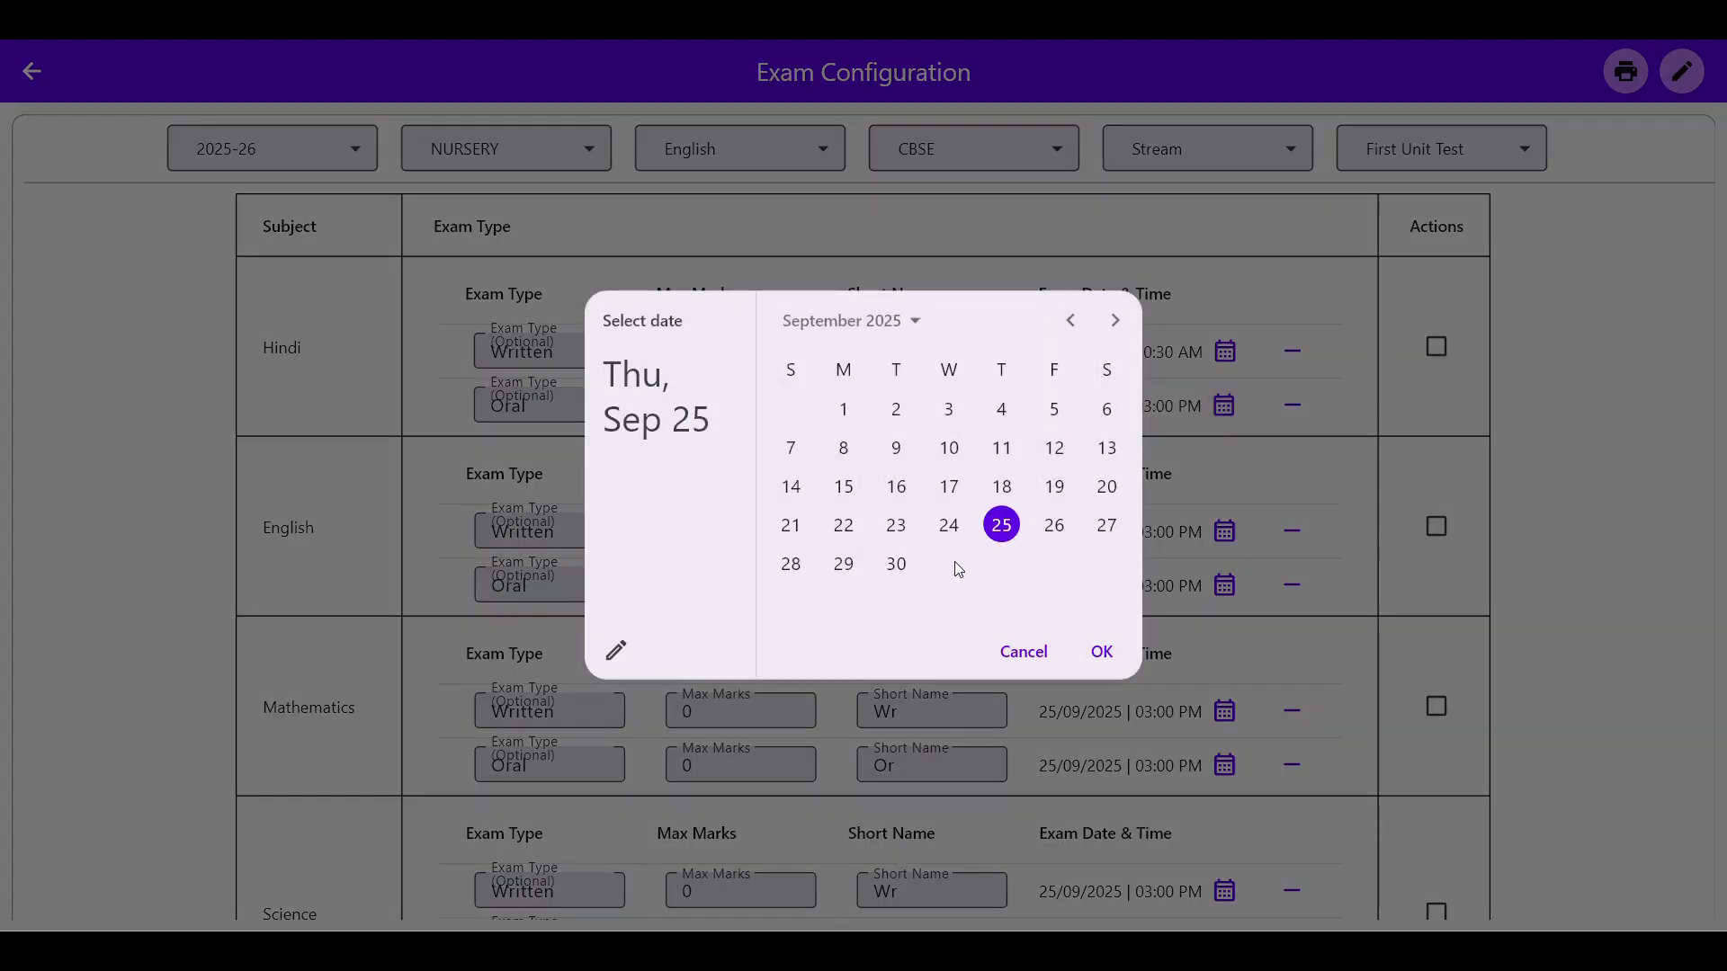
left_click(1054, 525)
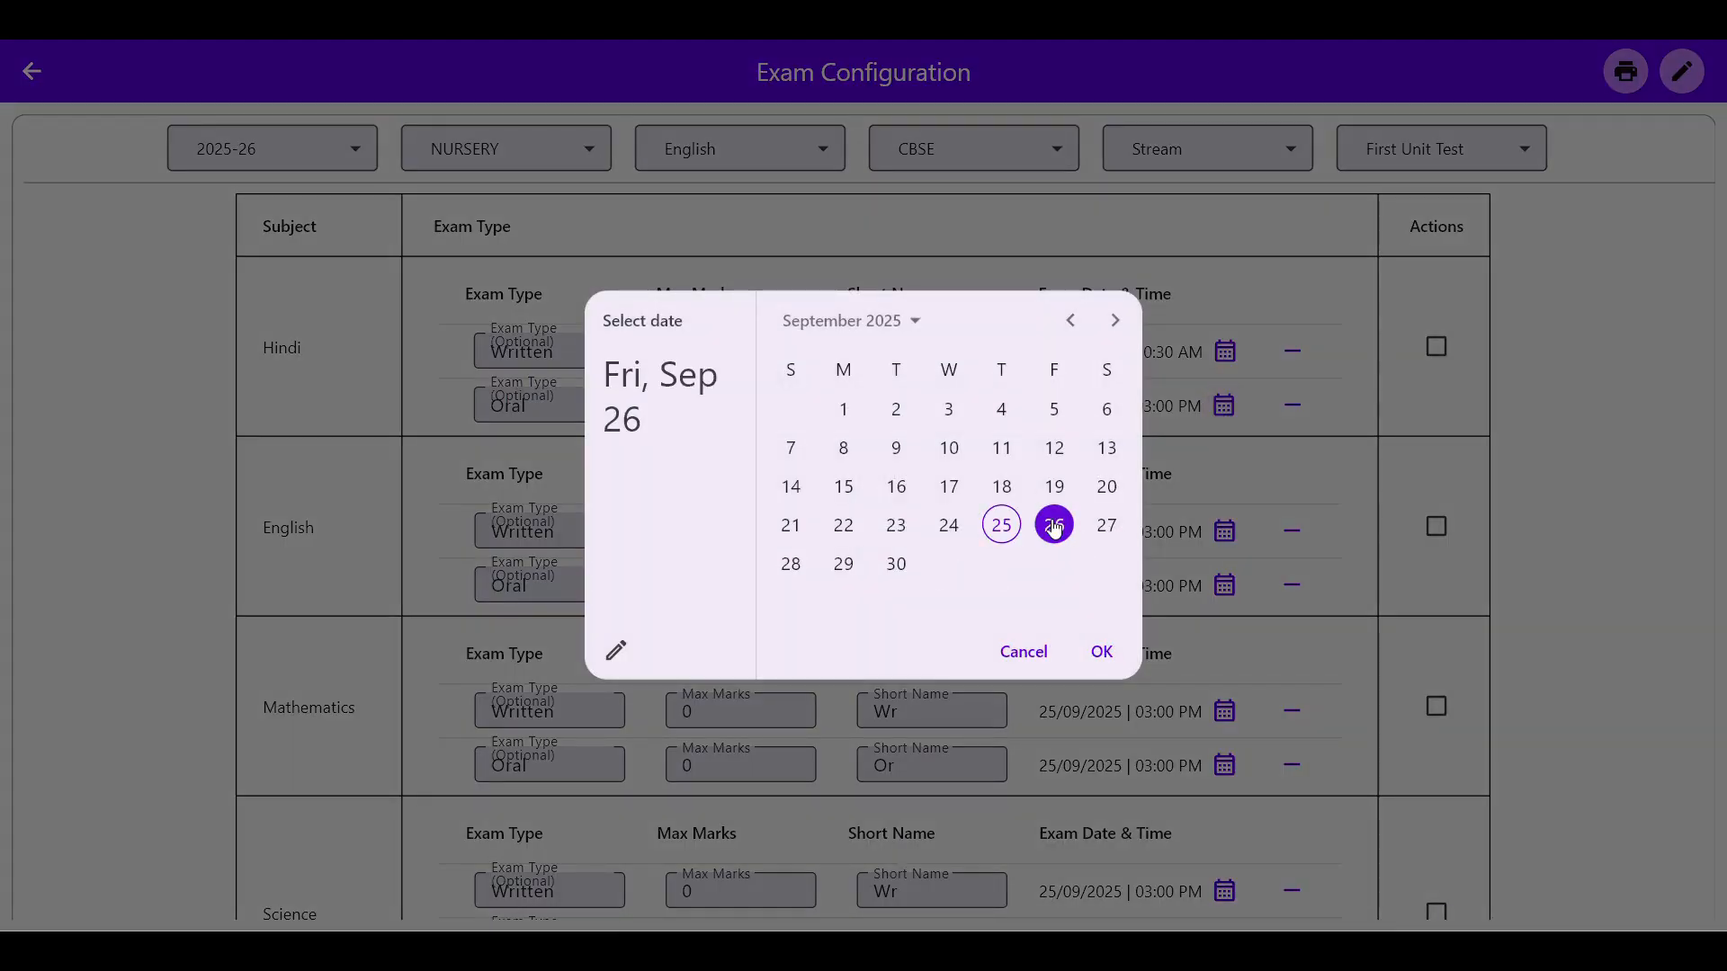
left_click(1098, 654)
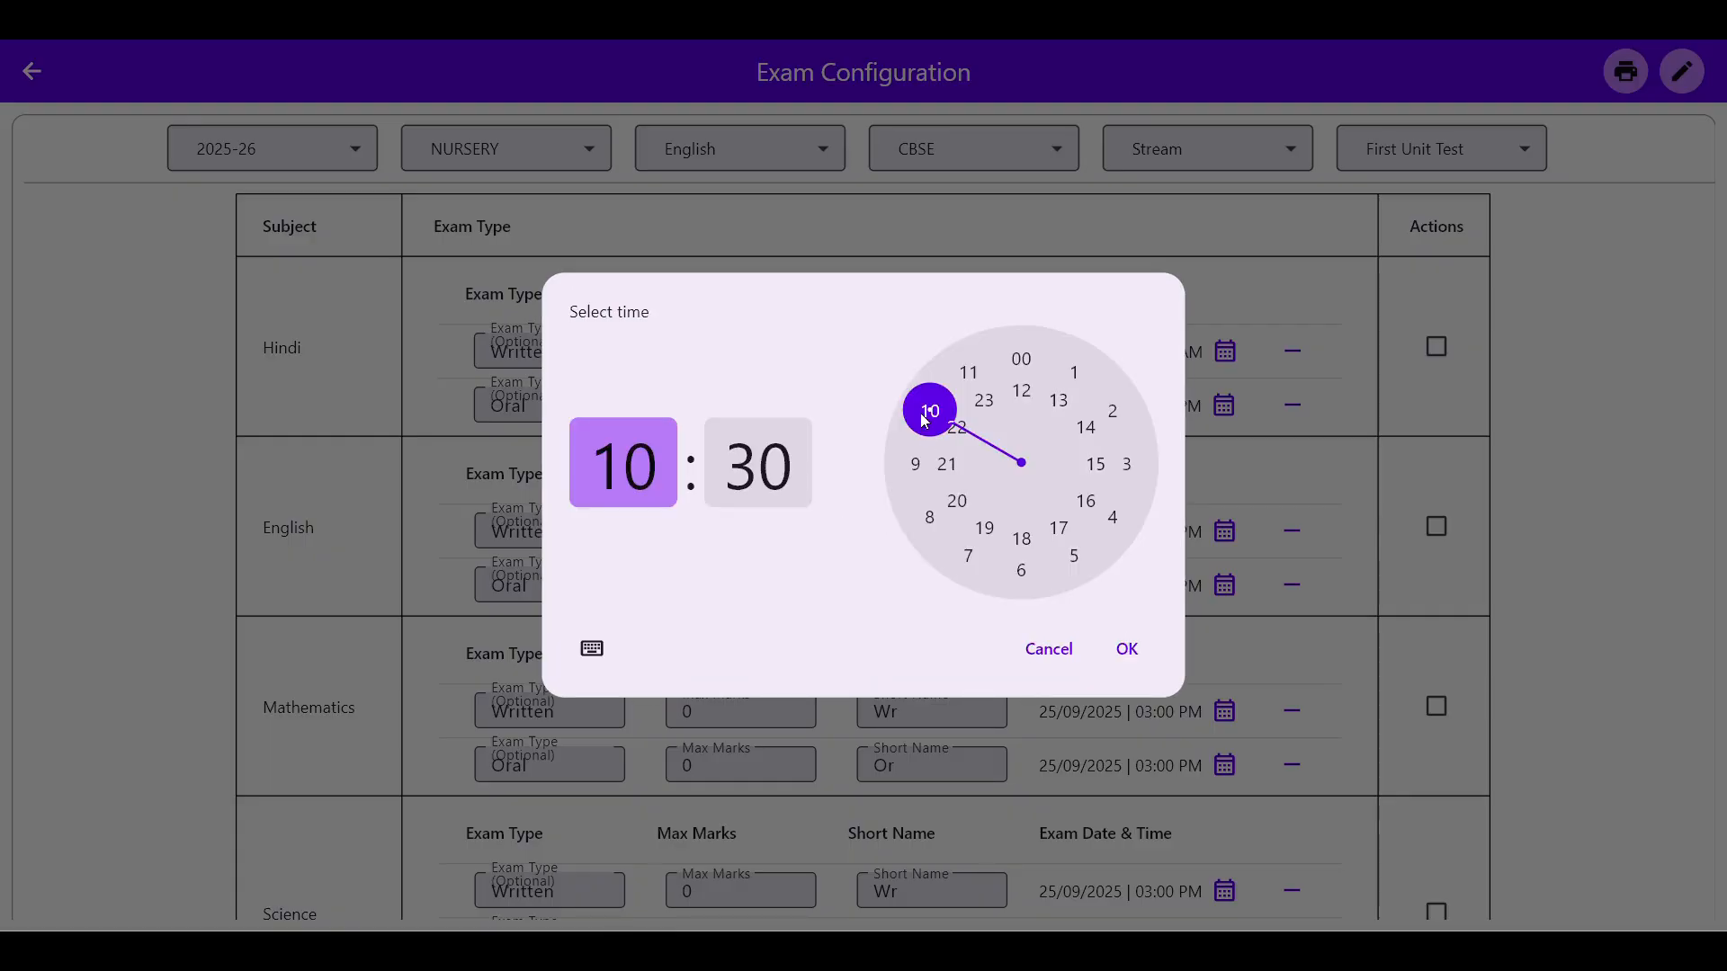
left_click(925, 420)
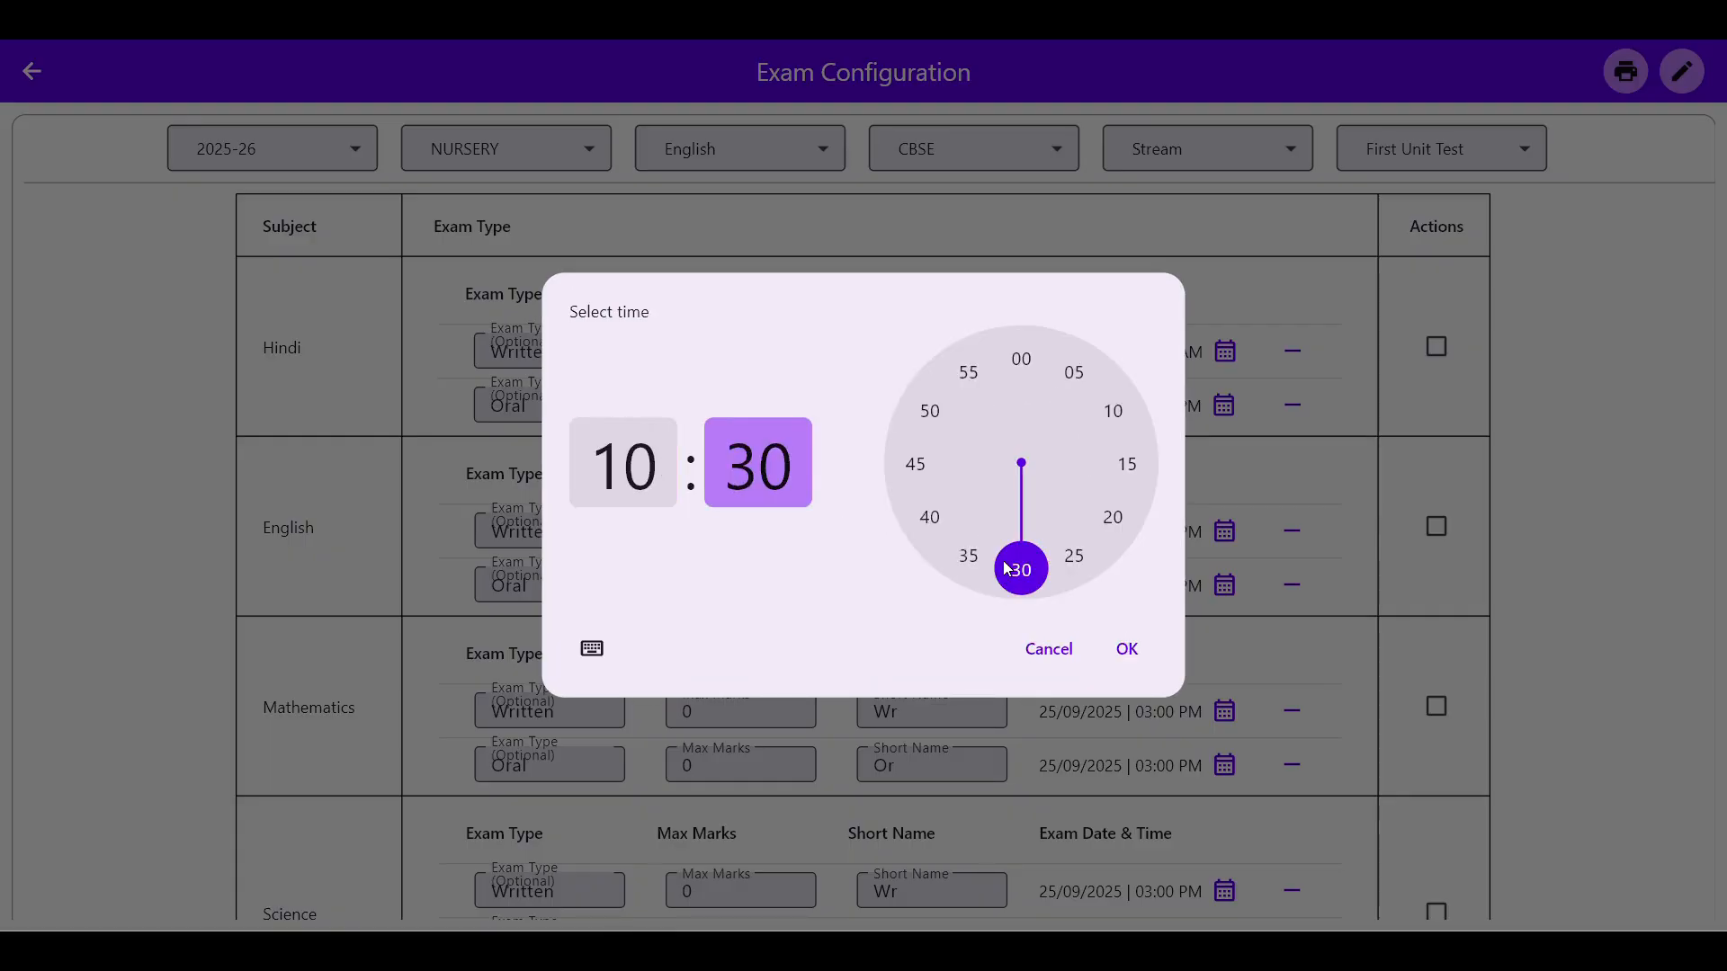
left_click(1126, 648)
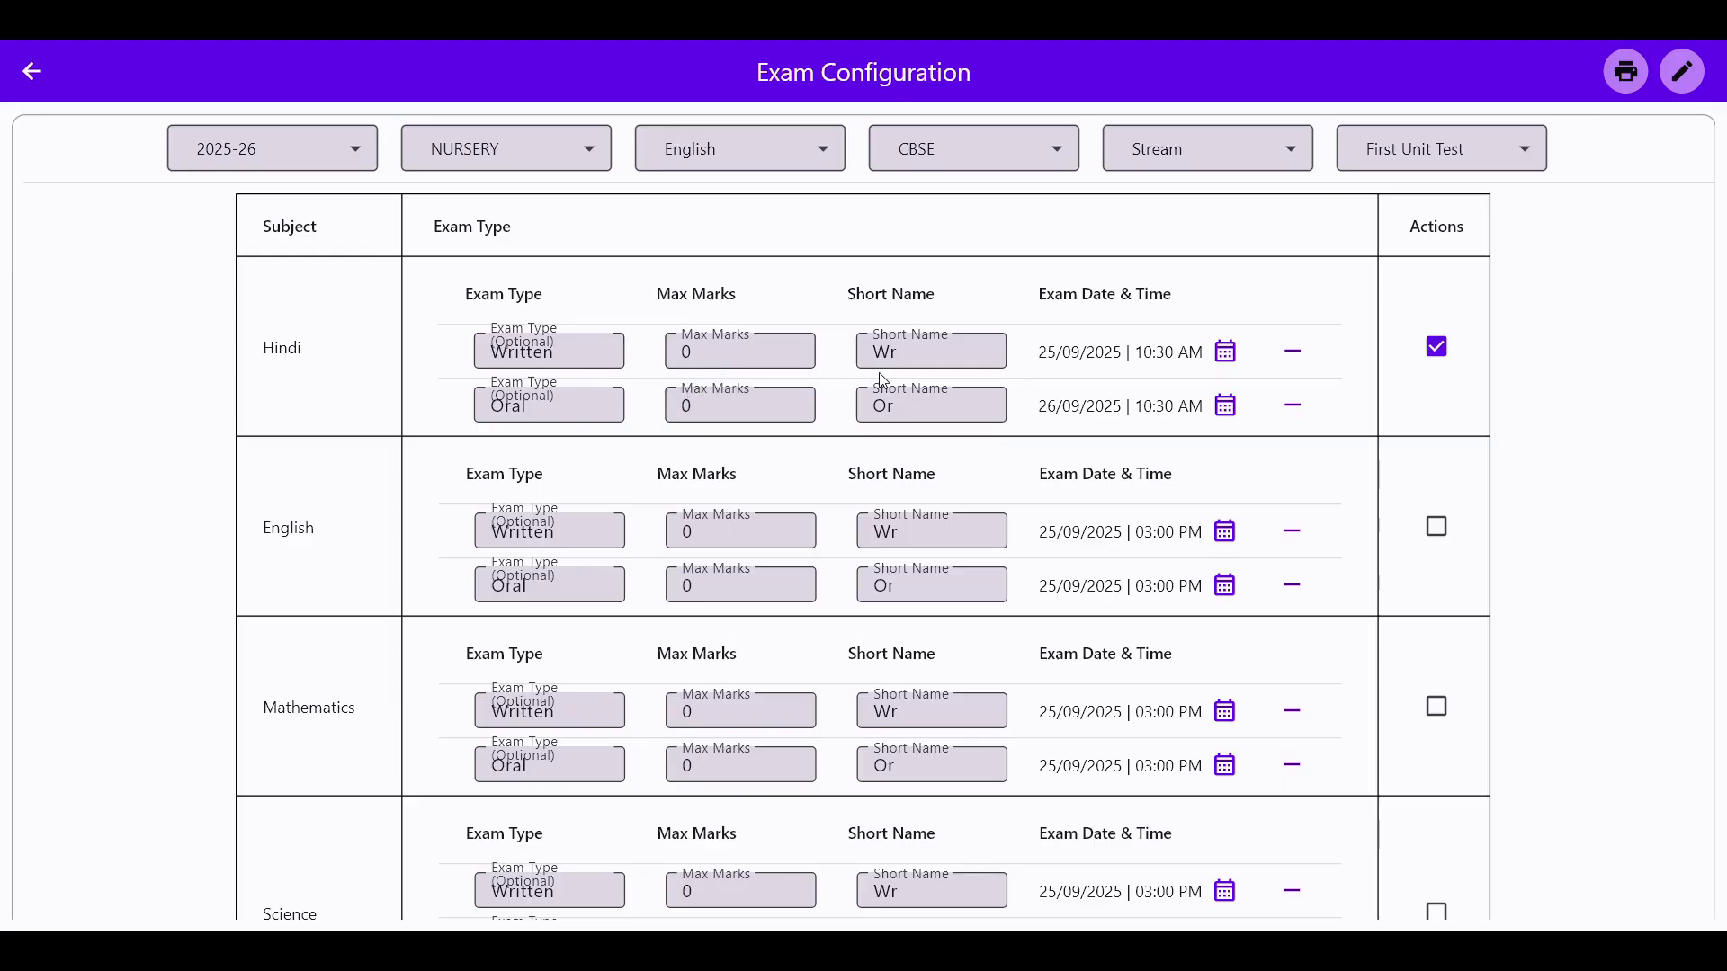
Mark the English, Mathematics and Science subjects for inclusion in the exam configuration.
left_click(1436, 526)
left_click(1437, 705)
scroll(1208, 681, "down", 4)
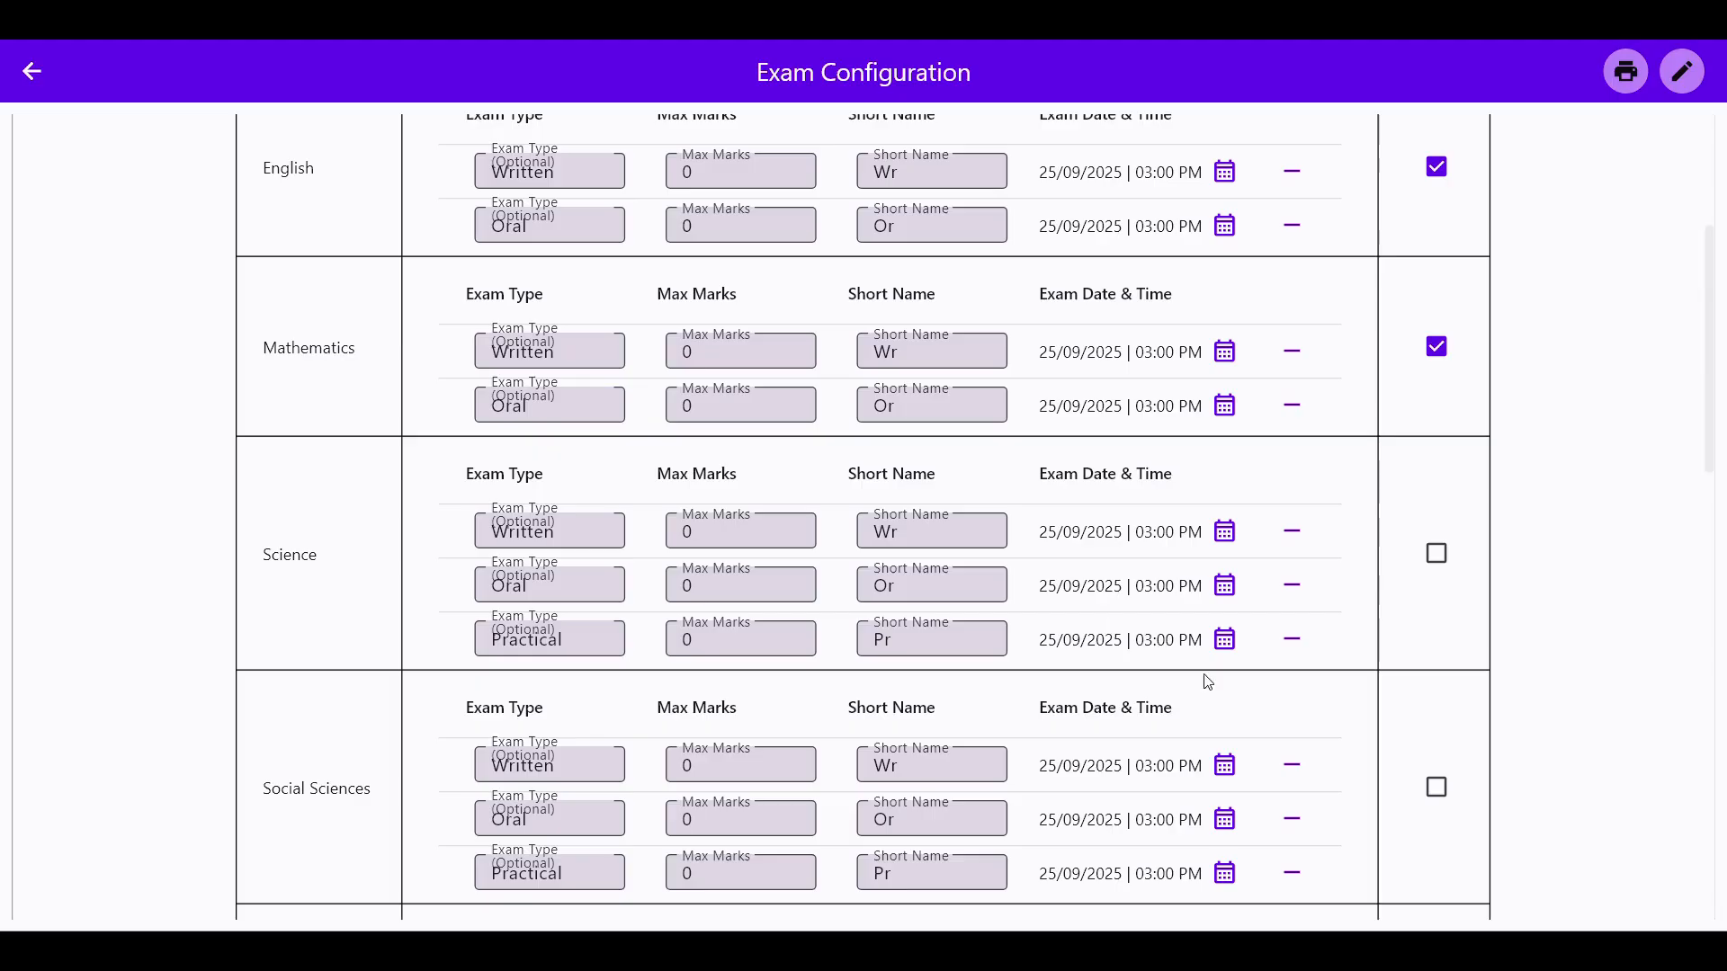
left_click(1436, 552)
Mark Social Sciences, Computer, Arts, History, Chemistry, Physics and Biology for inclusion and try to save the configuration.
left_click(1436, 787)
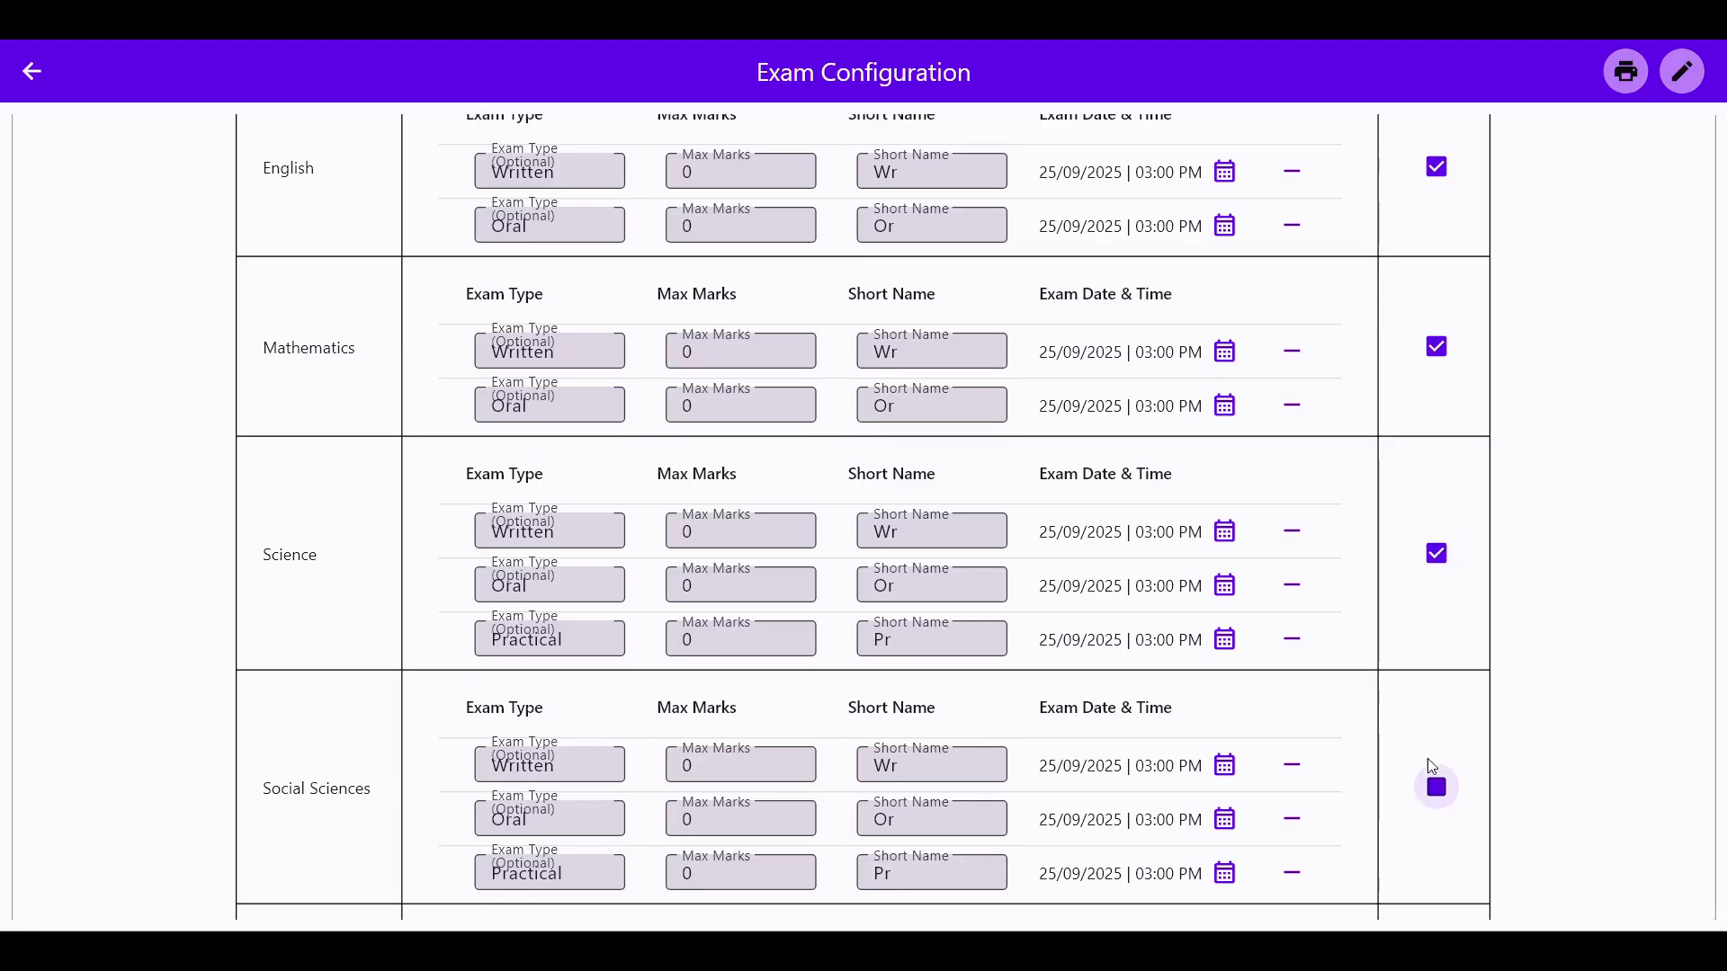
scroll(1431, 711, "down", 6)
left_click(1436, 481)
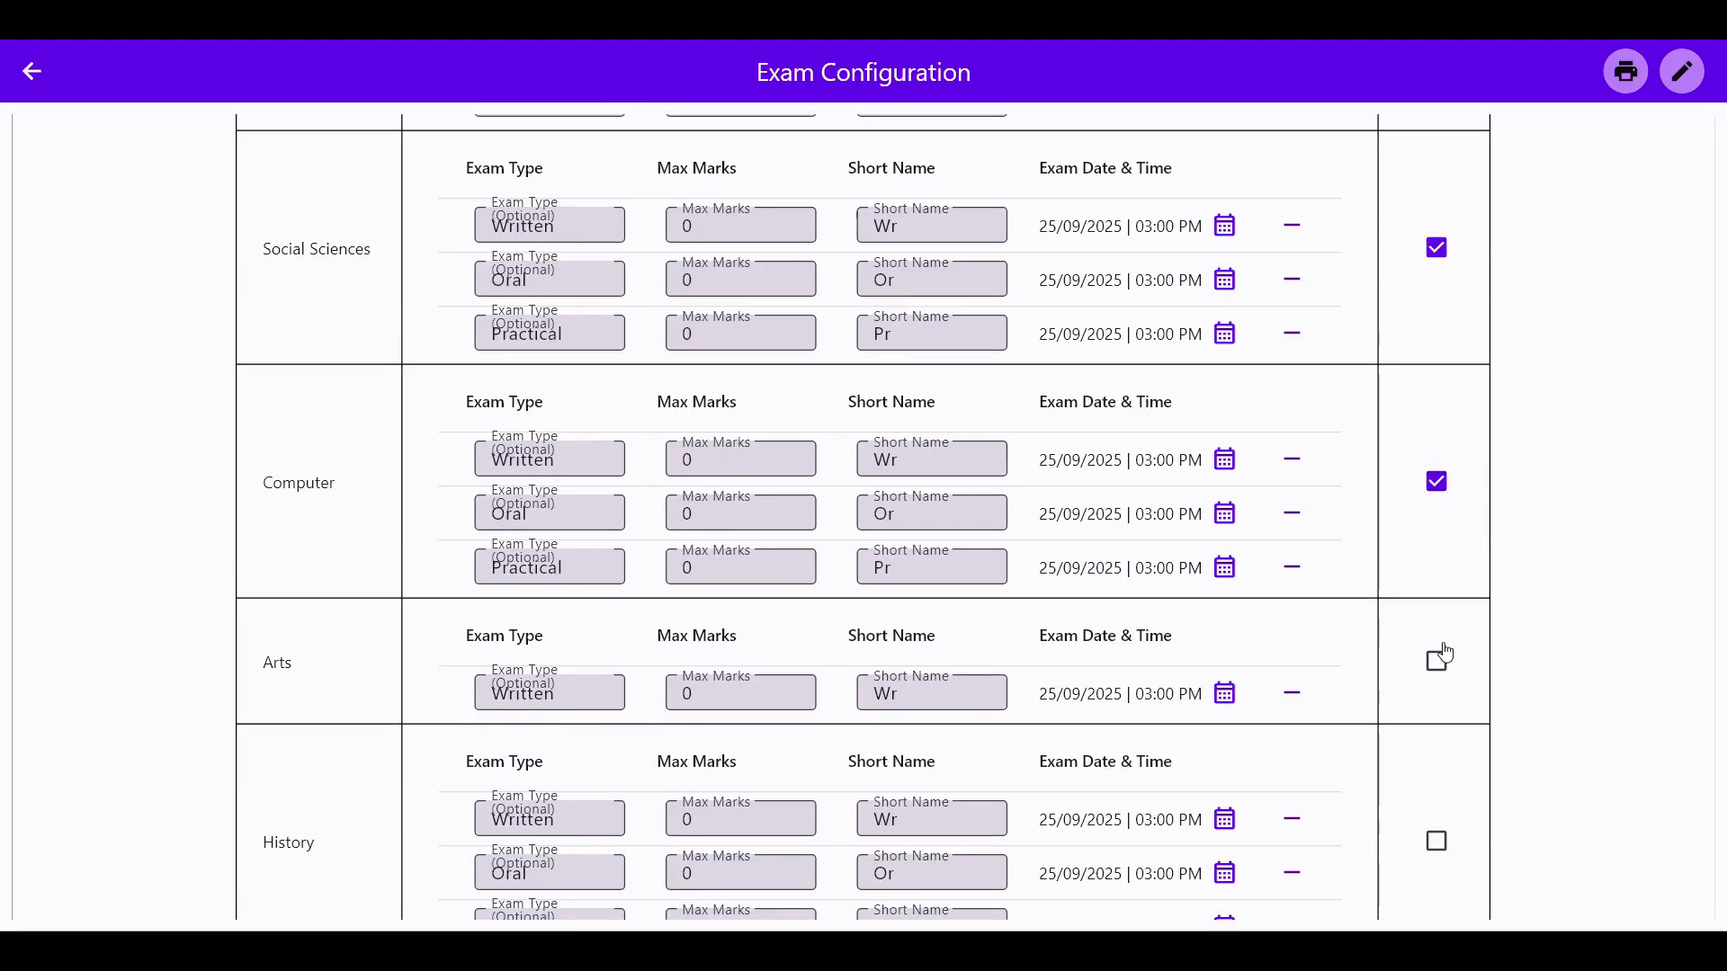
left_click(1436, 659)
scroll(802, 529, "down", 4)
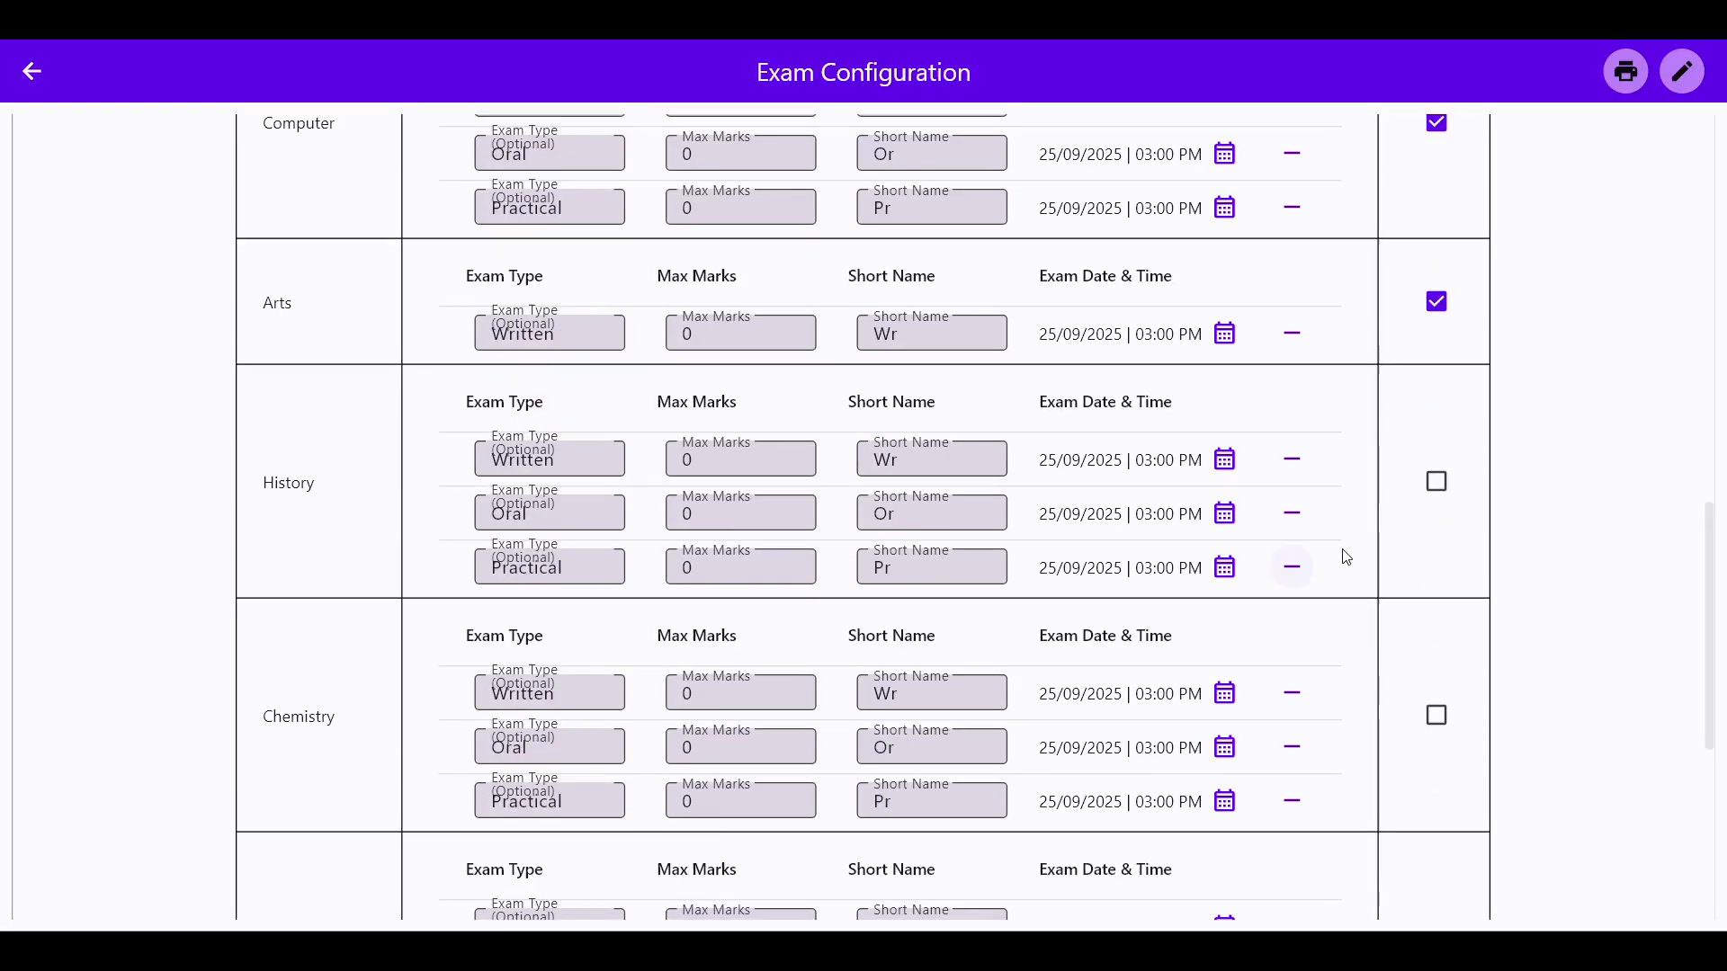
left_click(1437, 482)
scroll(1345, 570, "down", 3)
left_click(1437, 445)
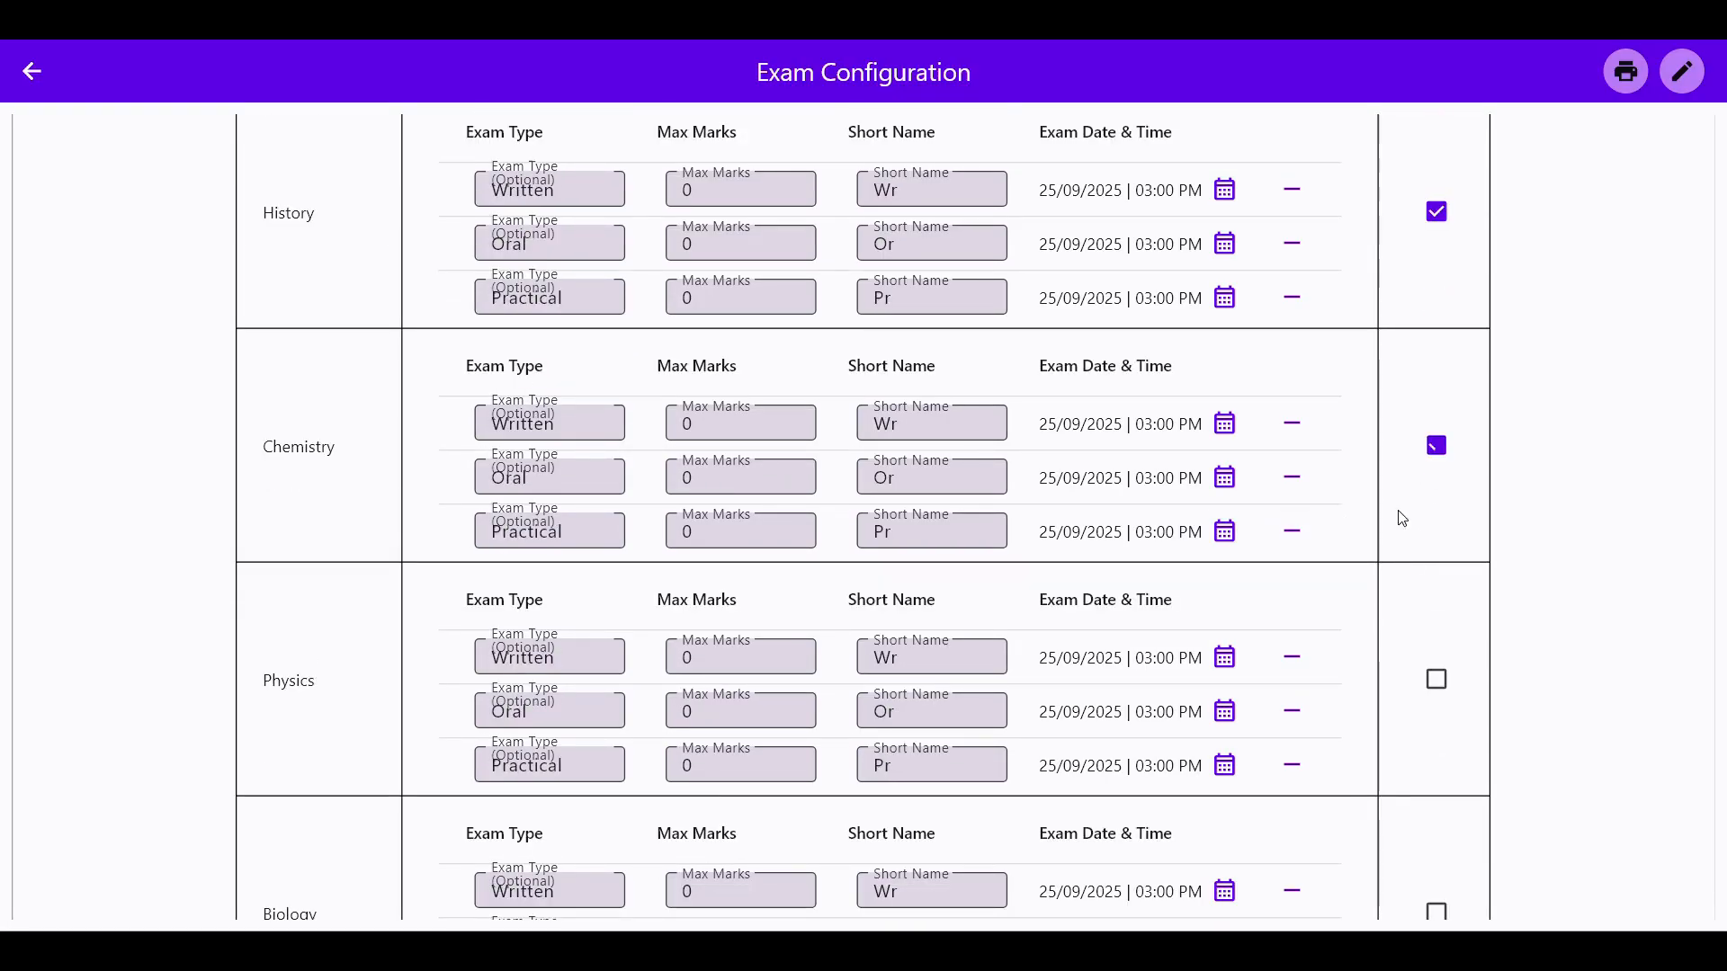
scroll(1421, 508, "down", 2)
left_click(1436, 500)
scroll(1421, 539, "down", 1)
left_click(1436, 631)
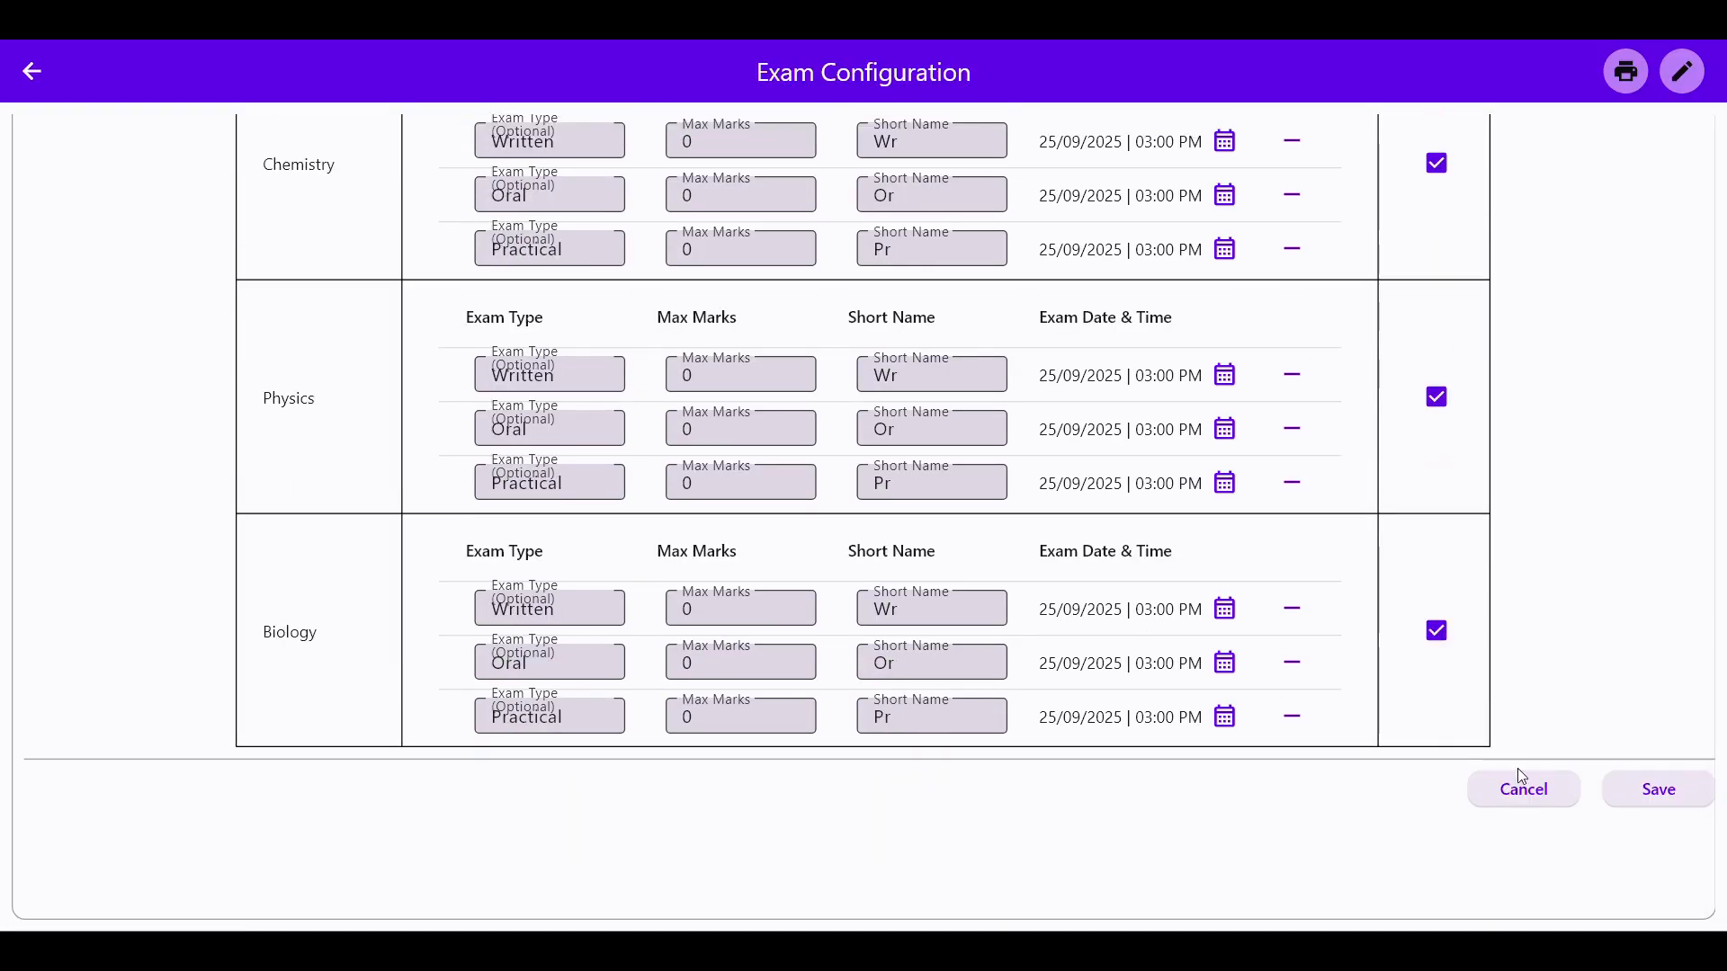
left_click(1657, 790)
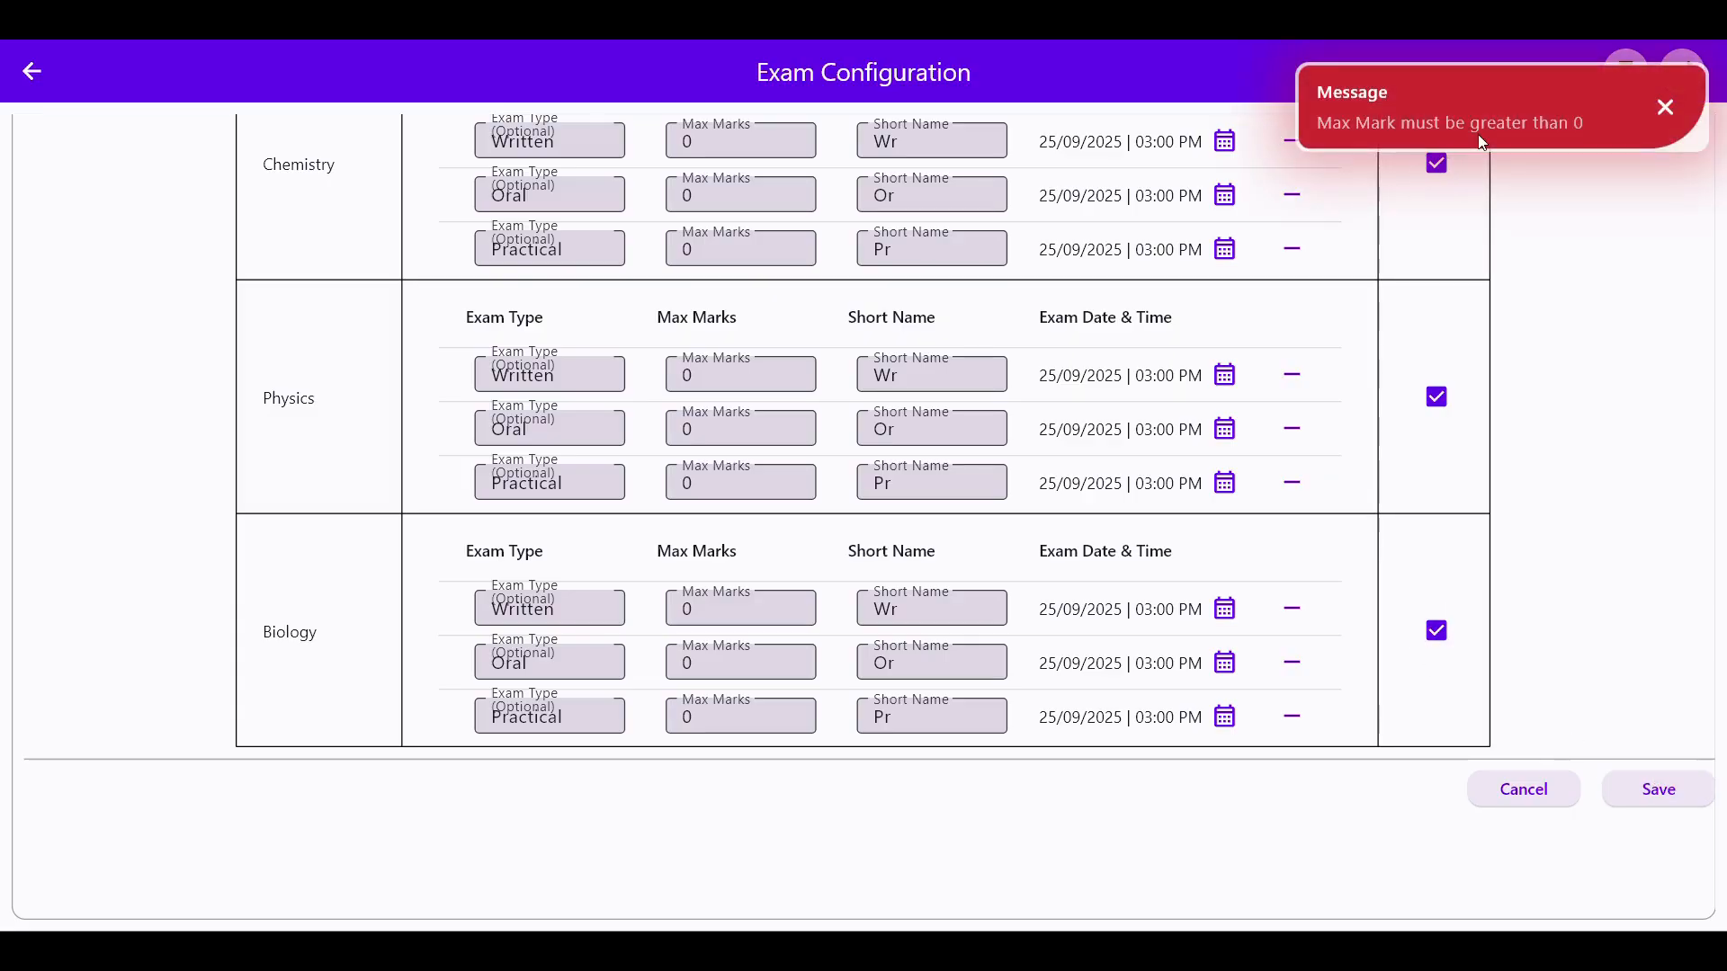
Set the maximum marks of the Hindi Written and Oral exams to 50 each.
scroll(881, 373, "up", 15)
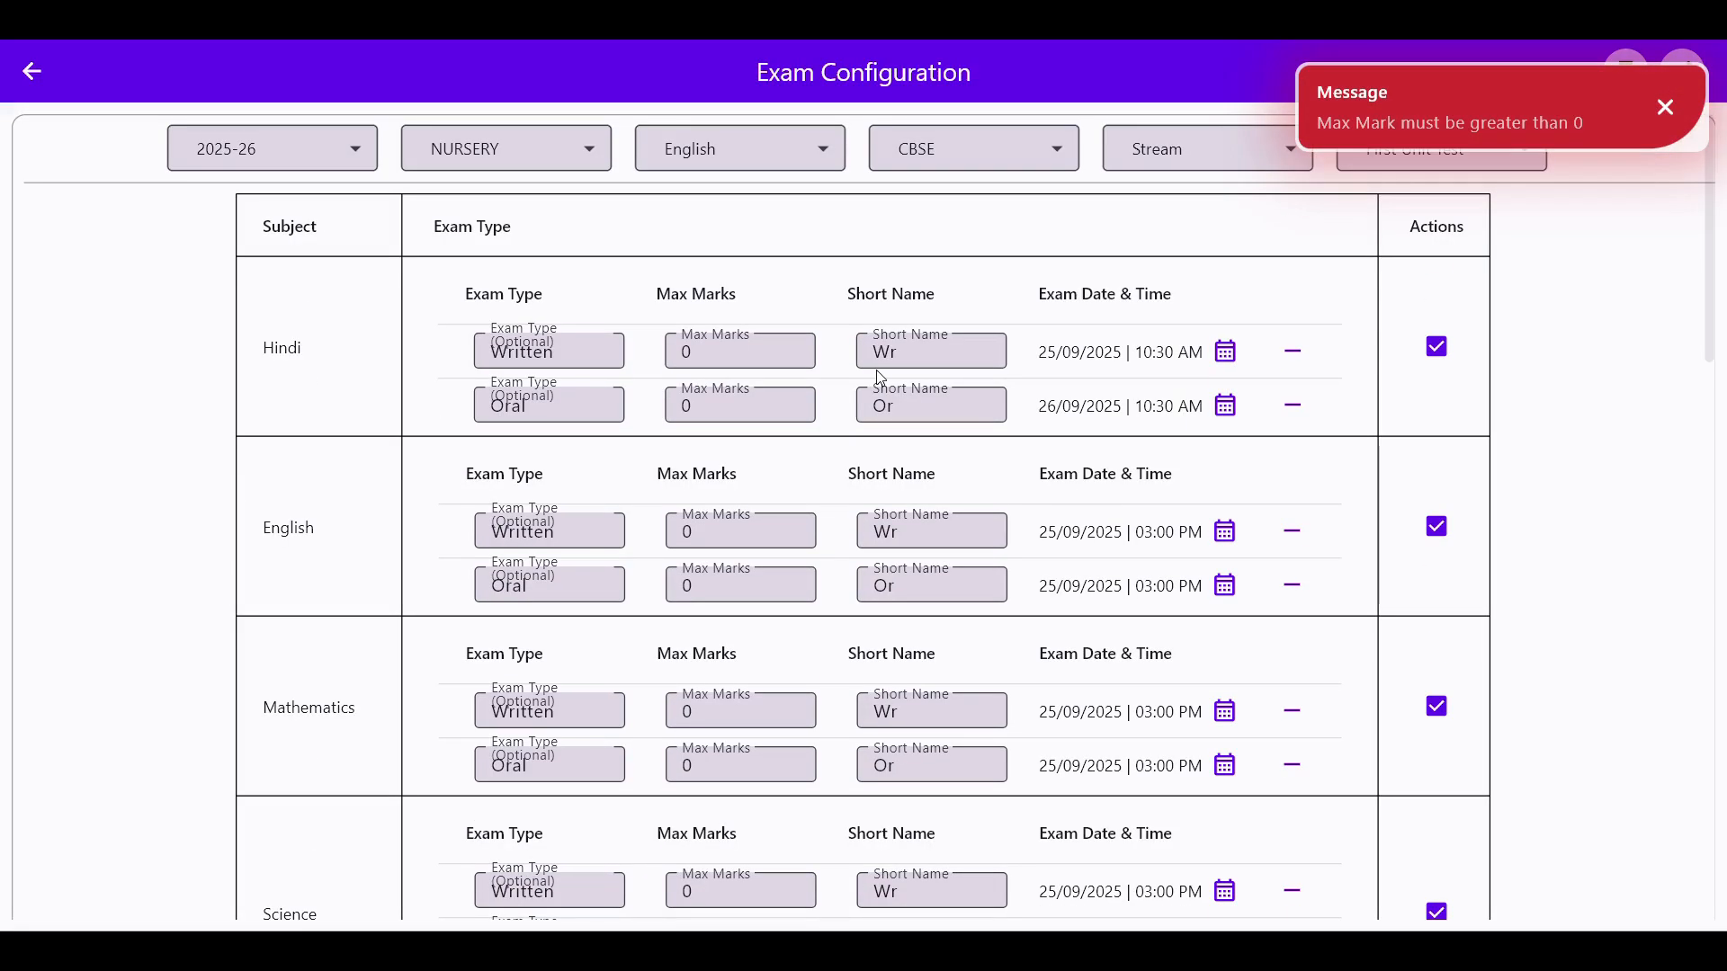
left_click(710, 353)
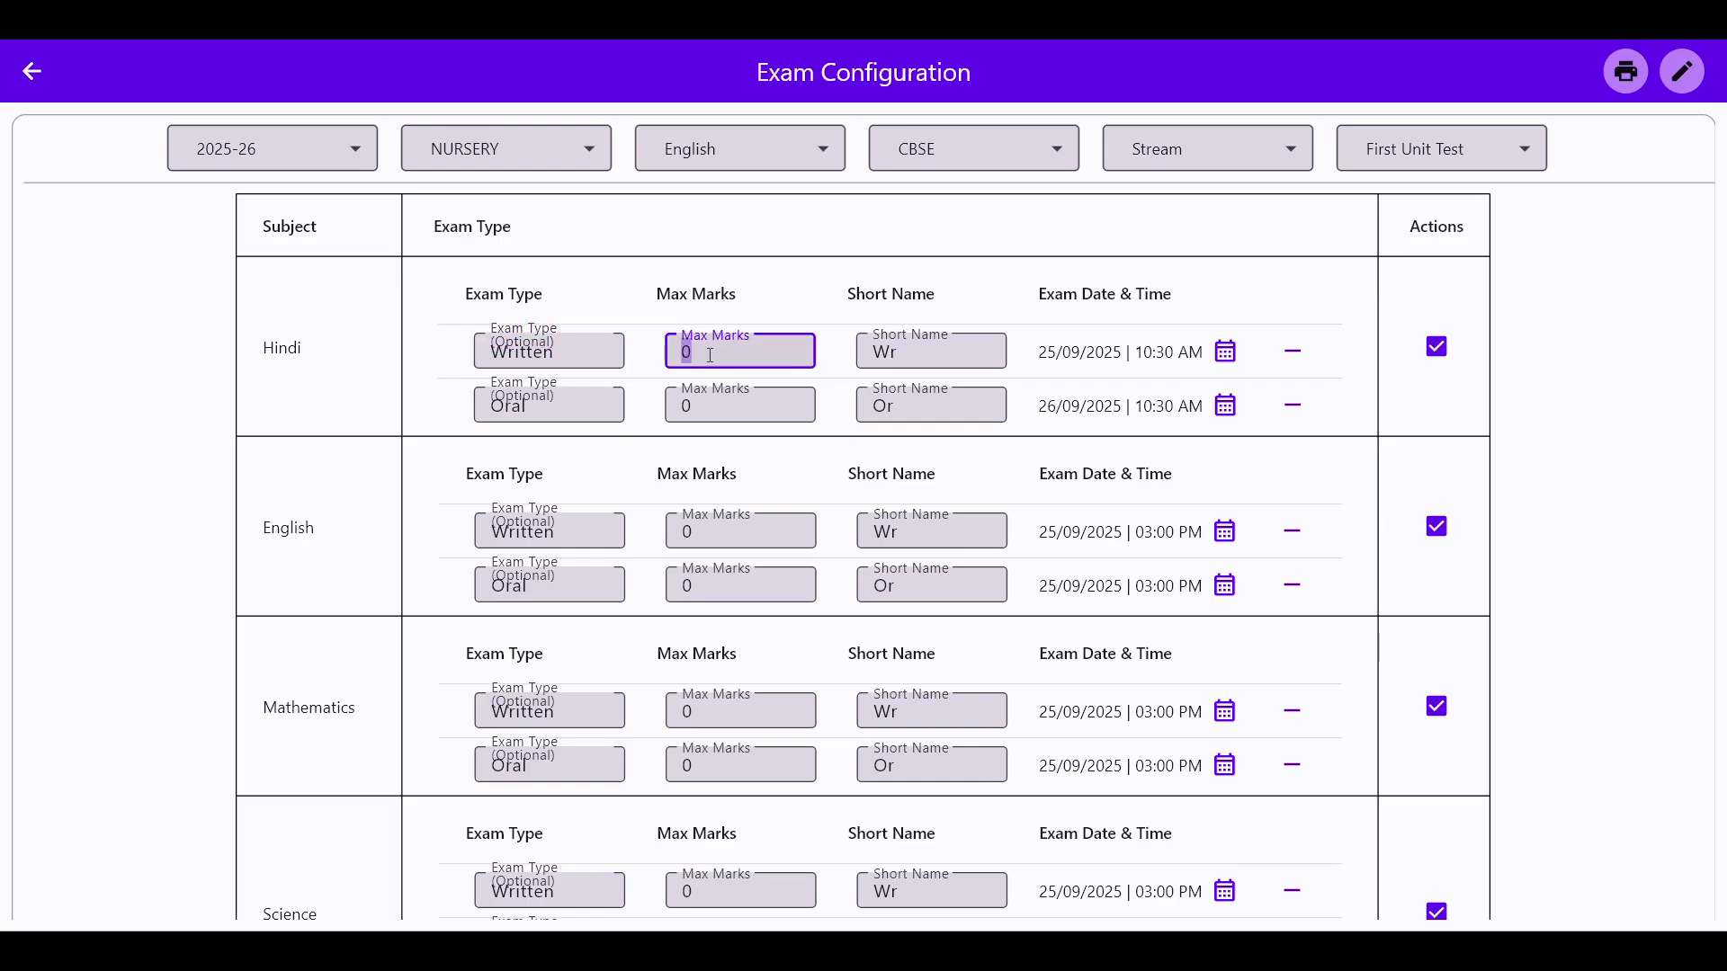
type("5")
left_click(680, 401)
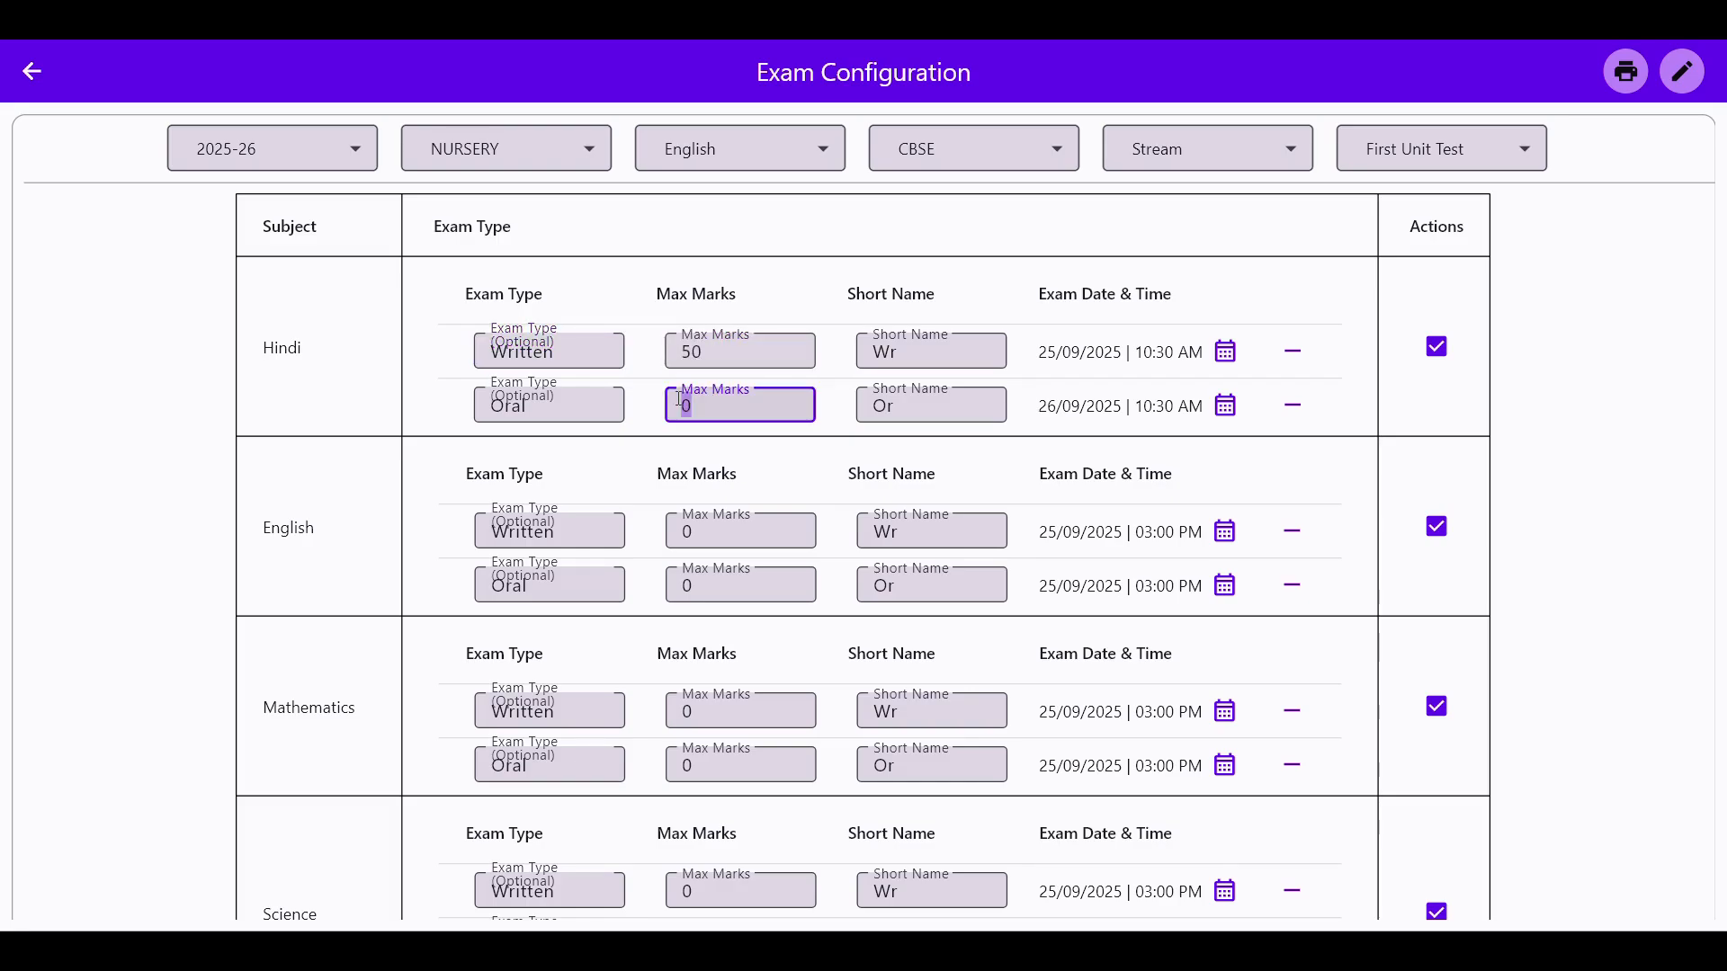
type("50")
Set the maximum marks to 50 for the Written and Oral exams of both English and Mathematics.
scroll(771, 472, "down", 1)
left_click_drag(700, 442, 651, 440)
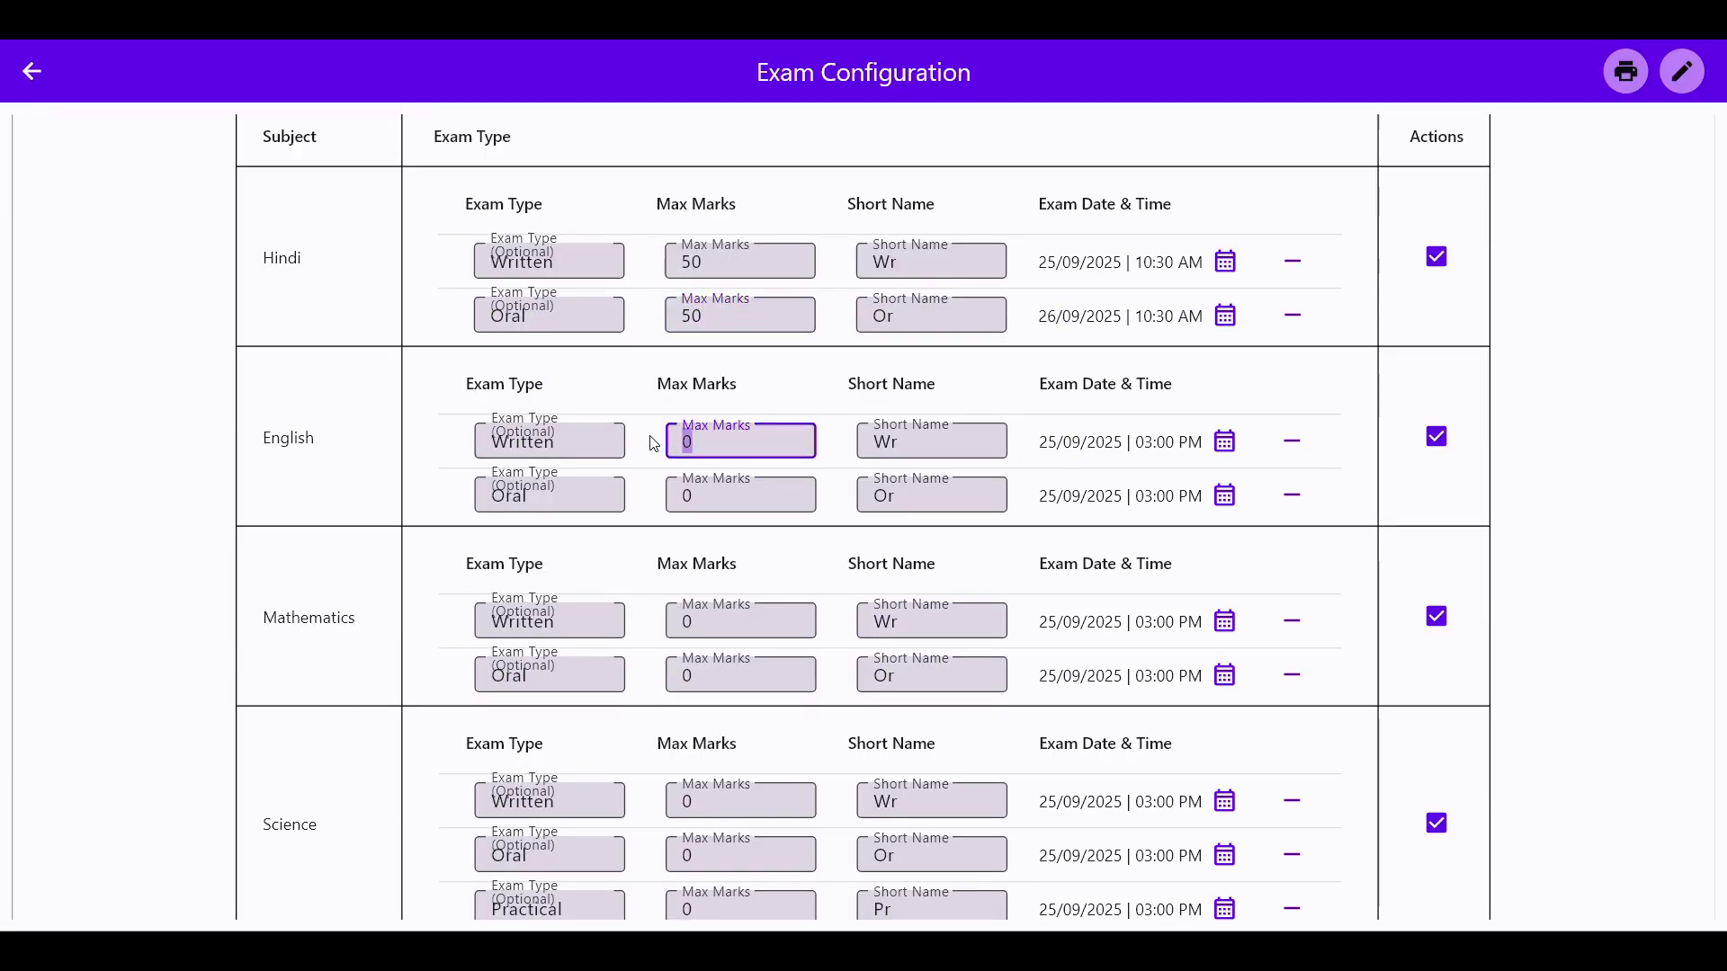
type("50")
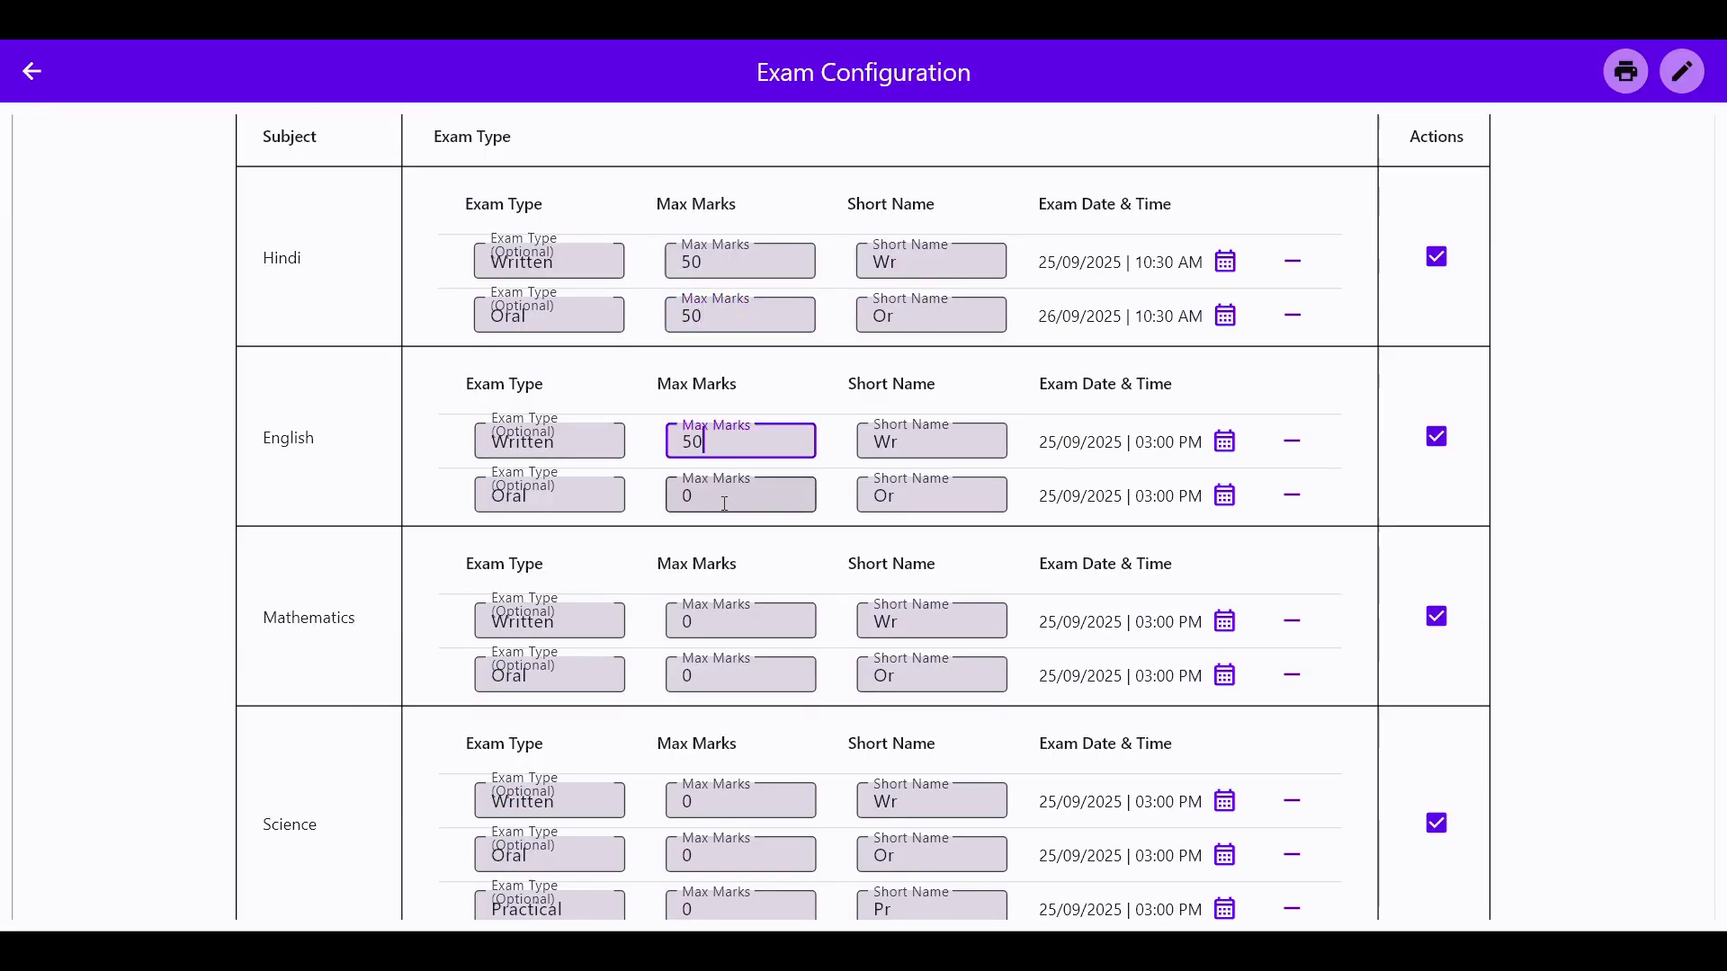
left_click_drag(720, 500, 675, 513)
type("5")
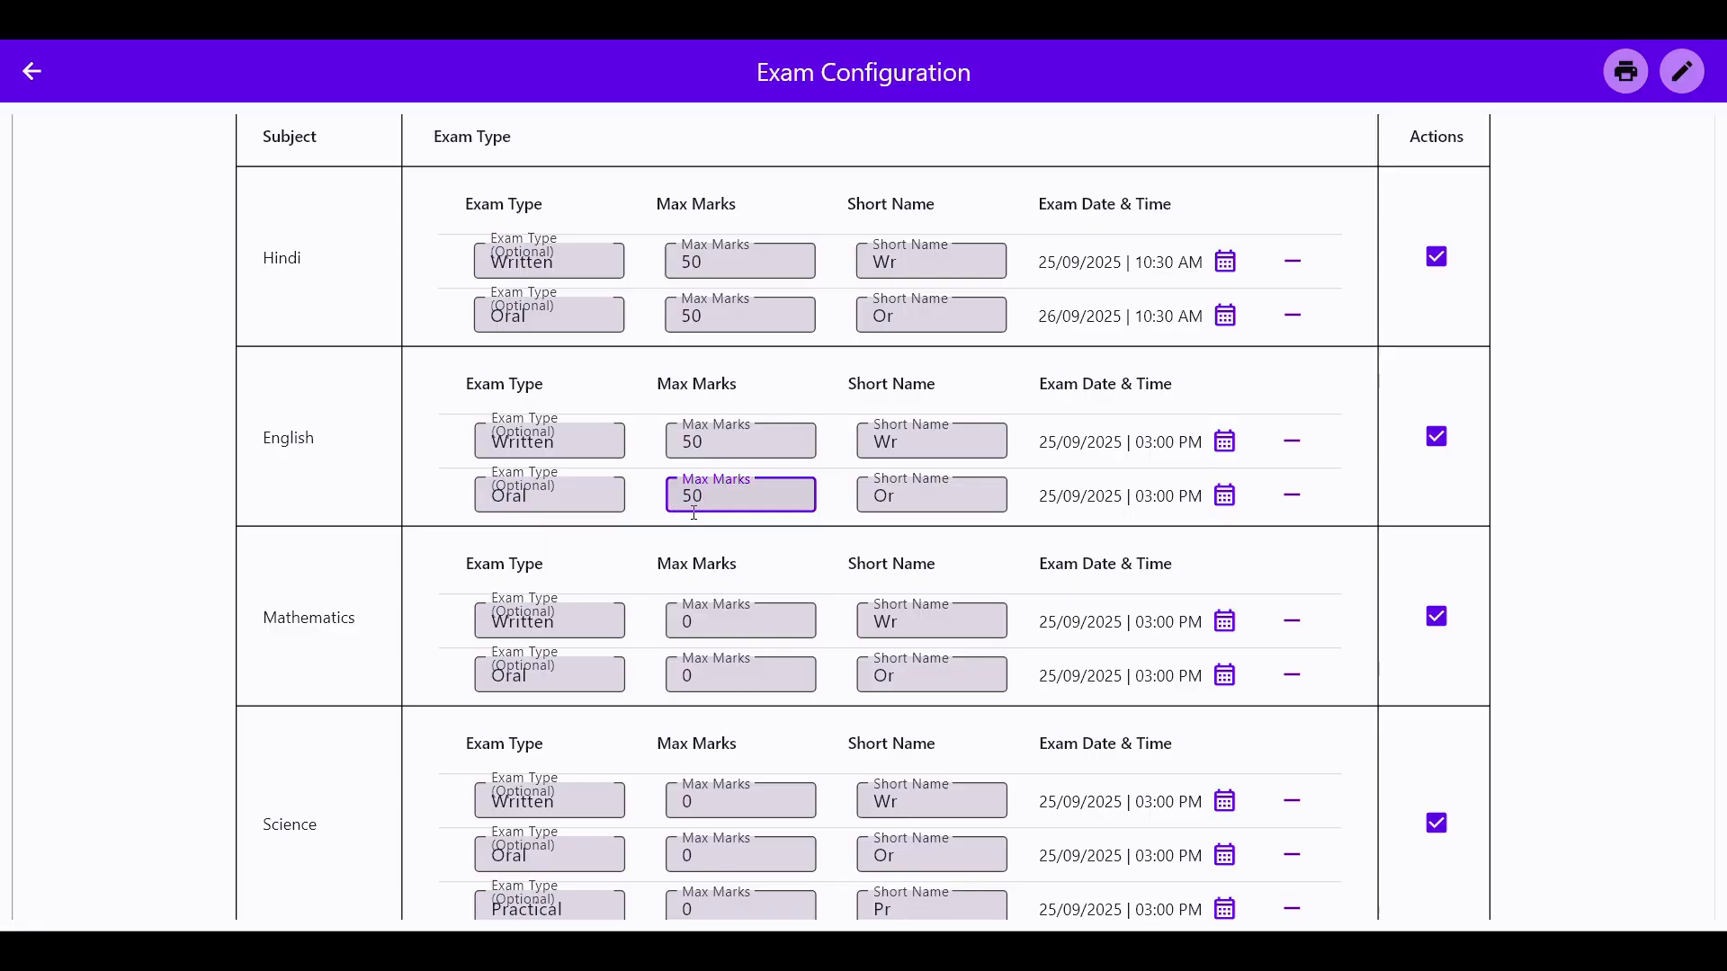
left_click_drag(698, 621, 653, 692)
type("50")
type("5")
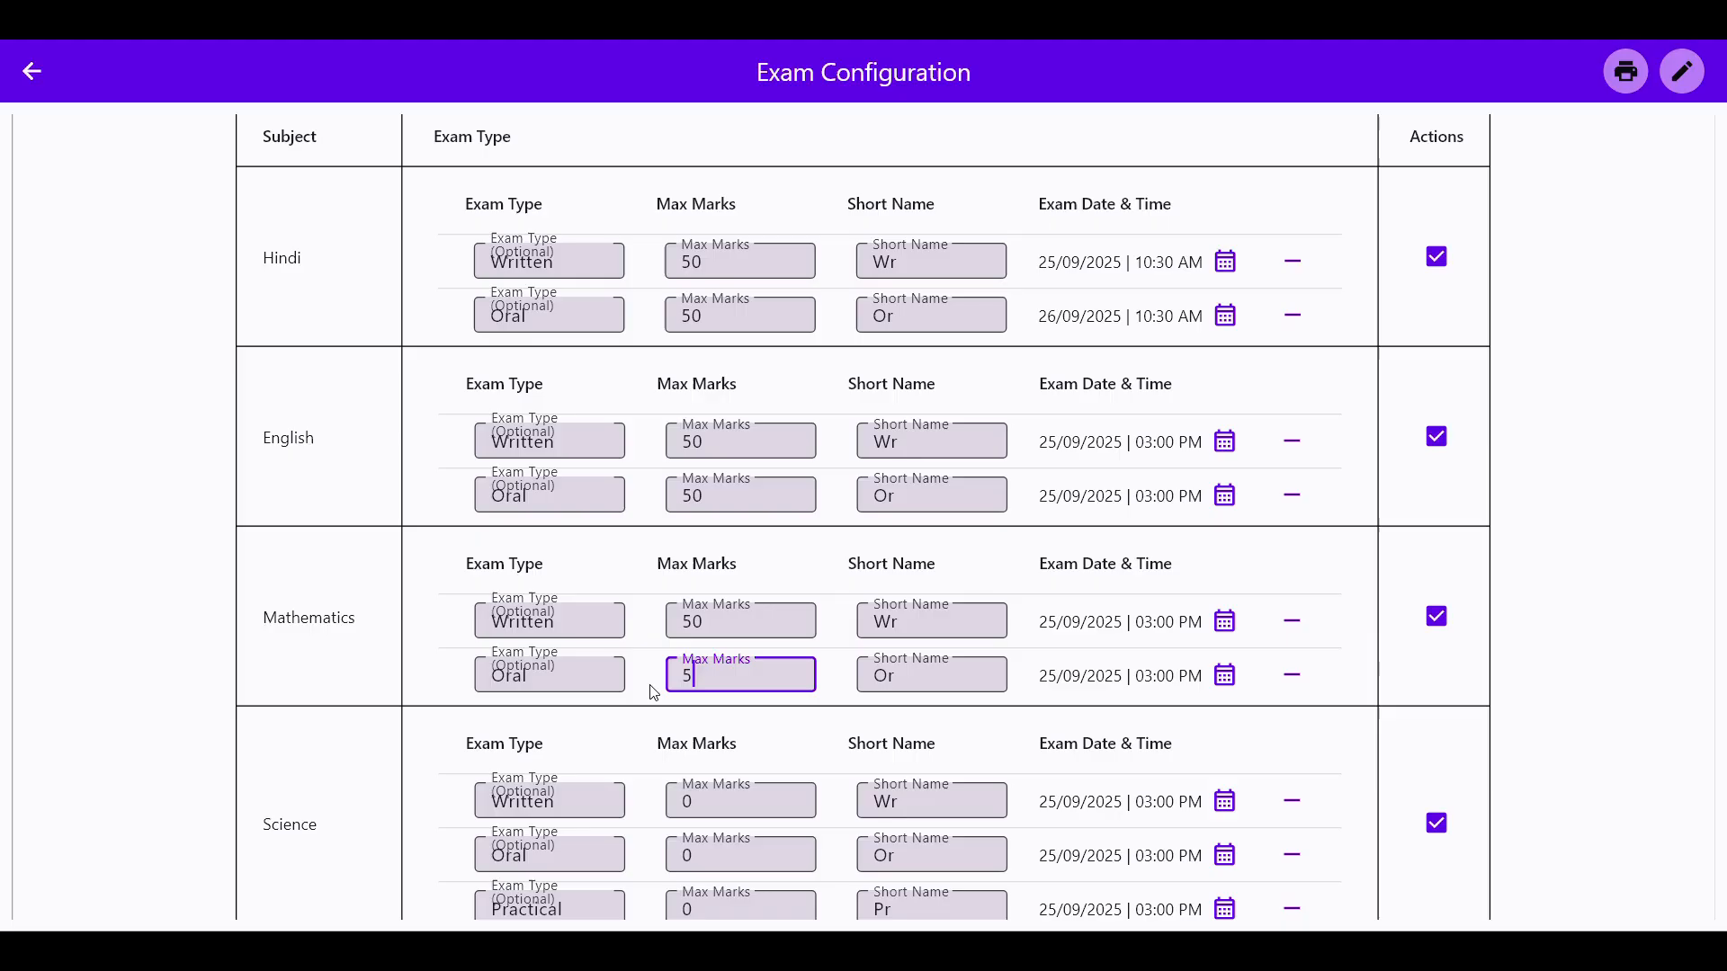
Set the Science maximum marks to 50 for Written, 20 for Oral and 30 for Practical.
scroll(759, 638, "down", 3)
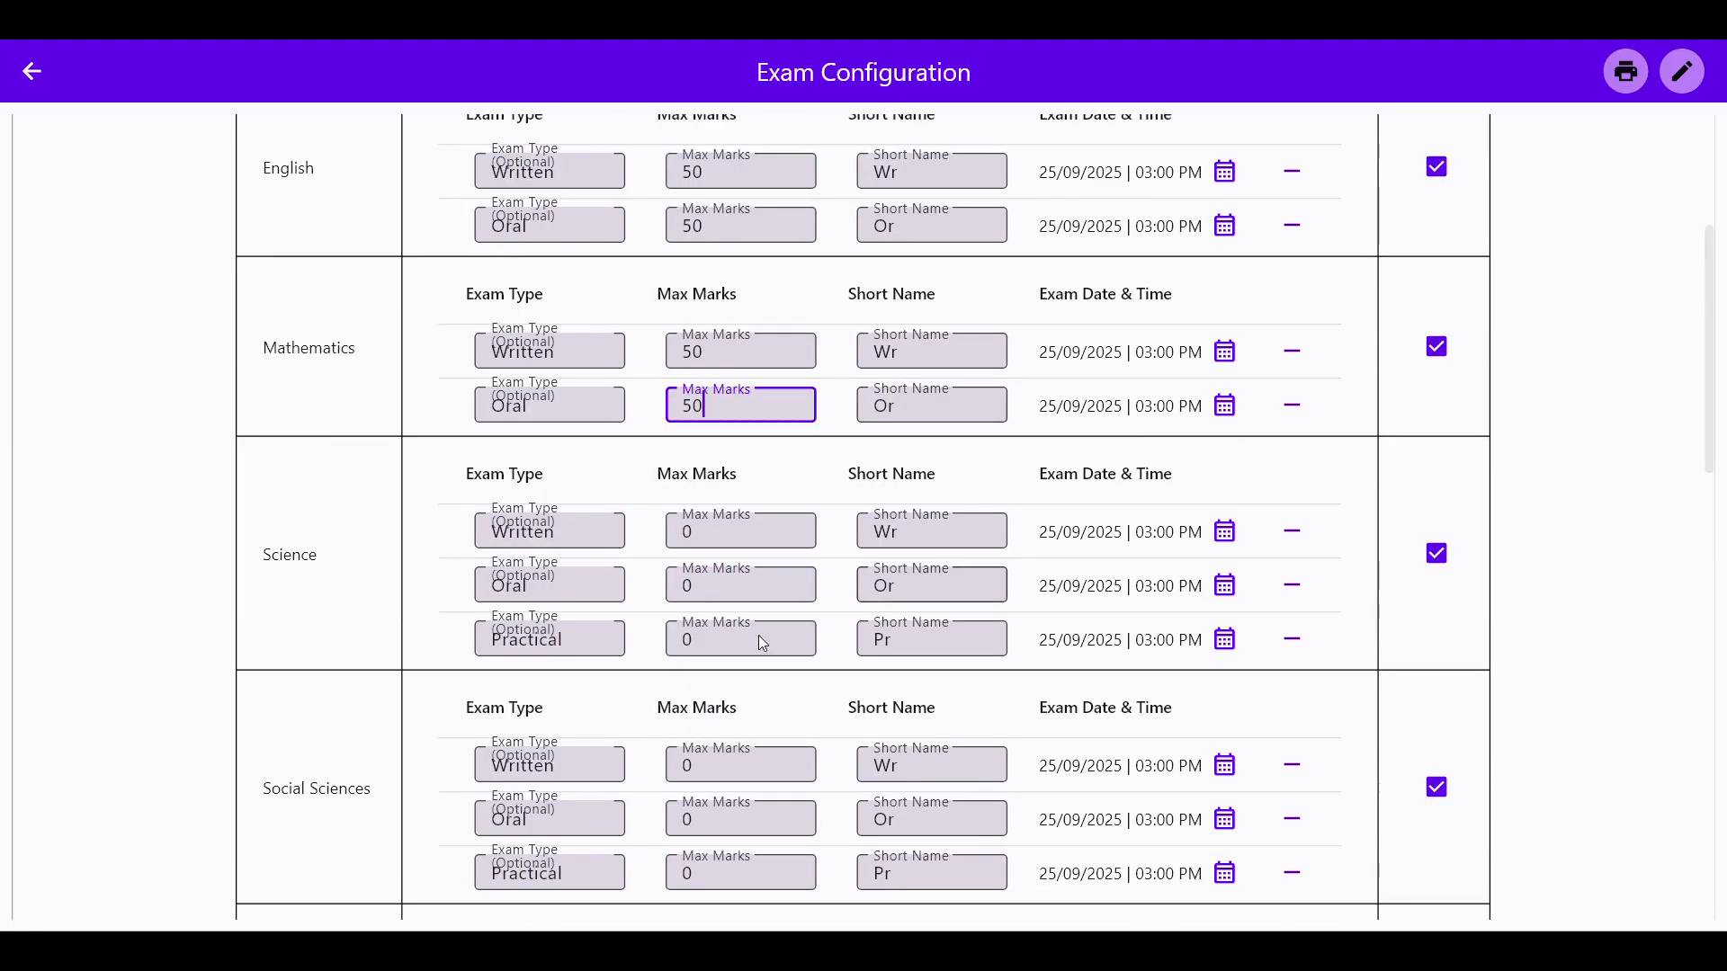
left_click(752, 535)
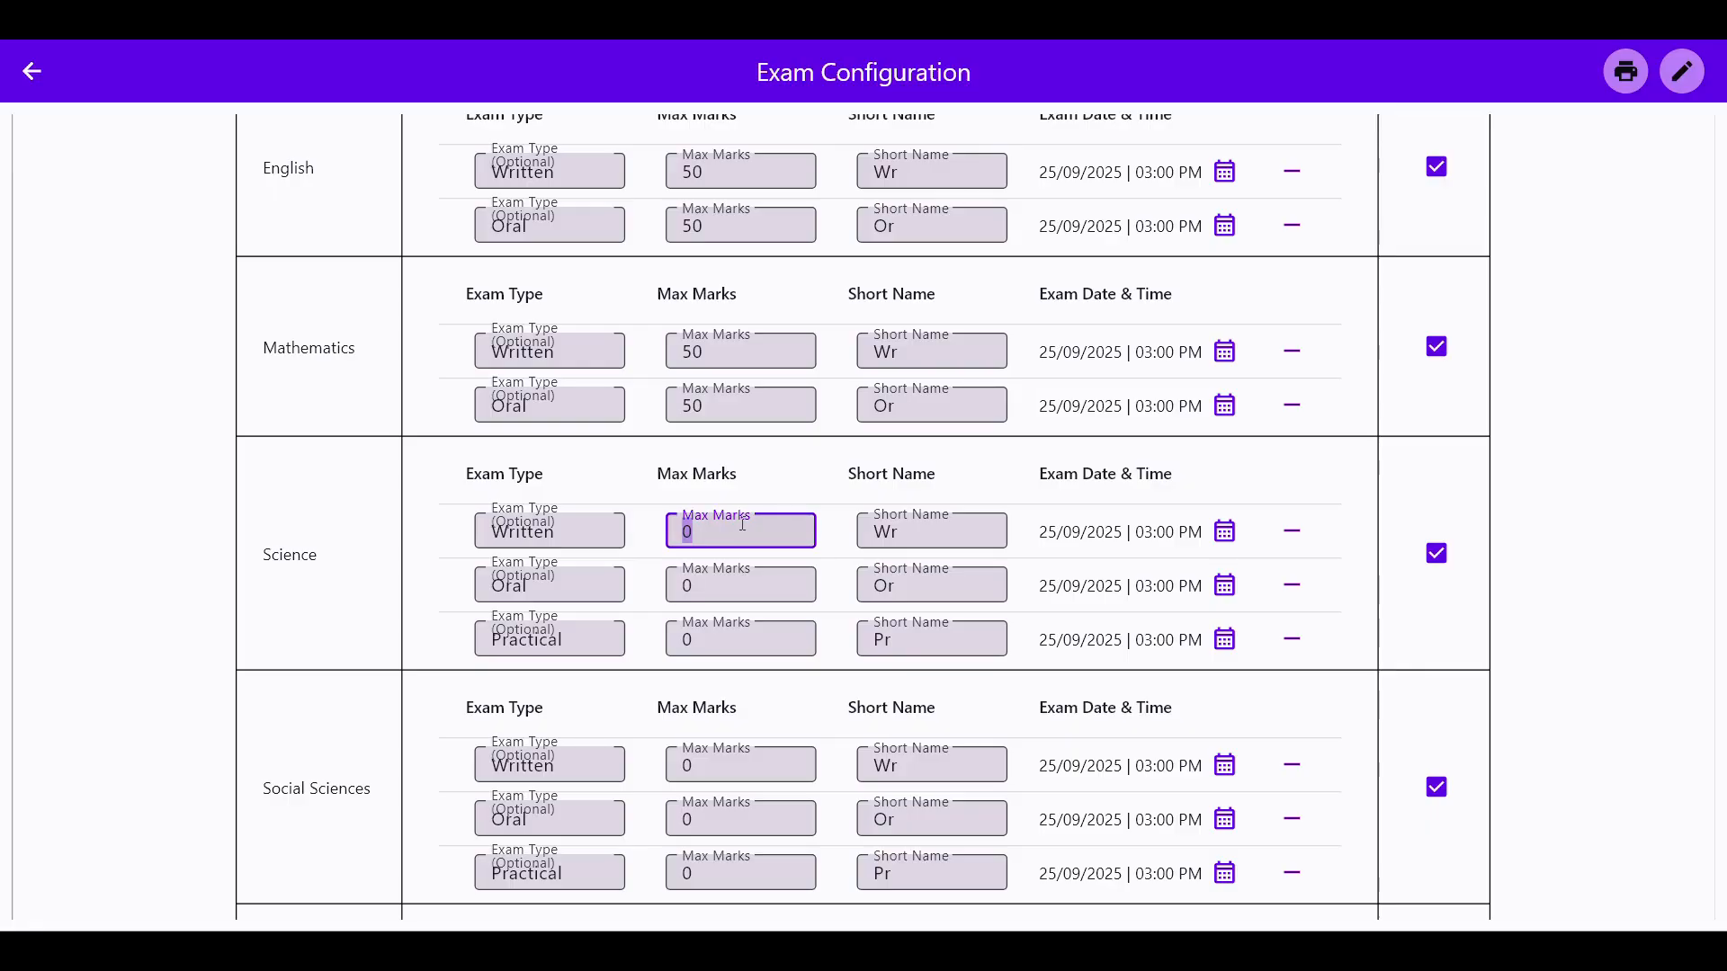
type("5")
left_click(688, 587)
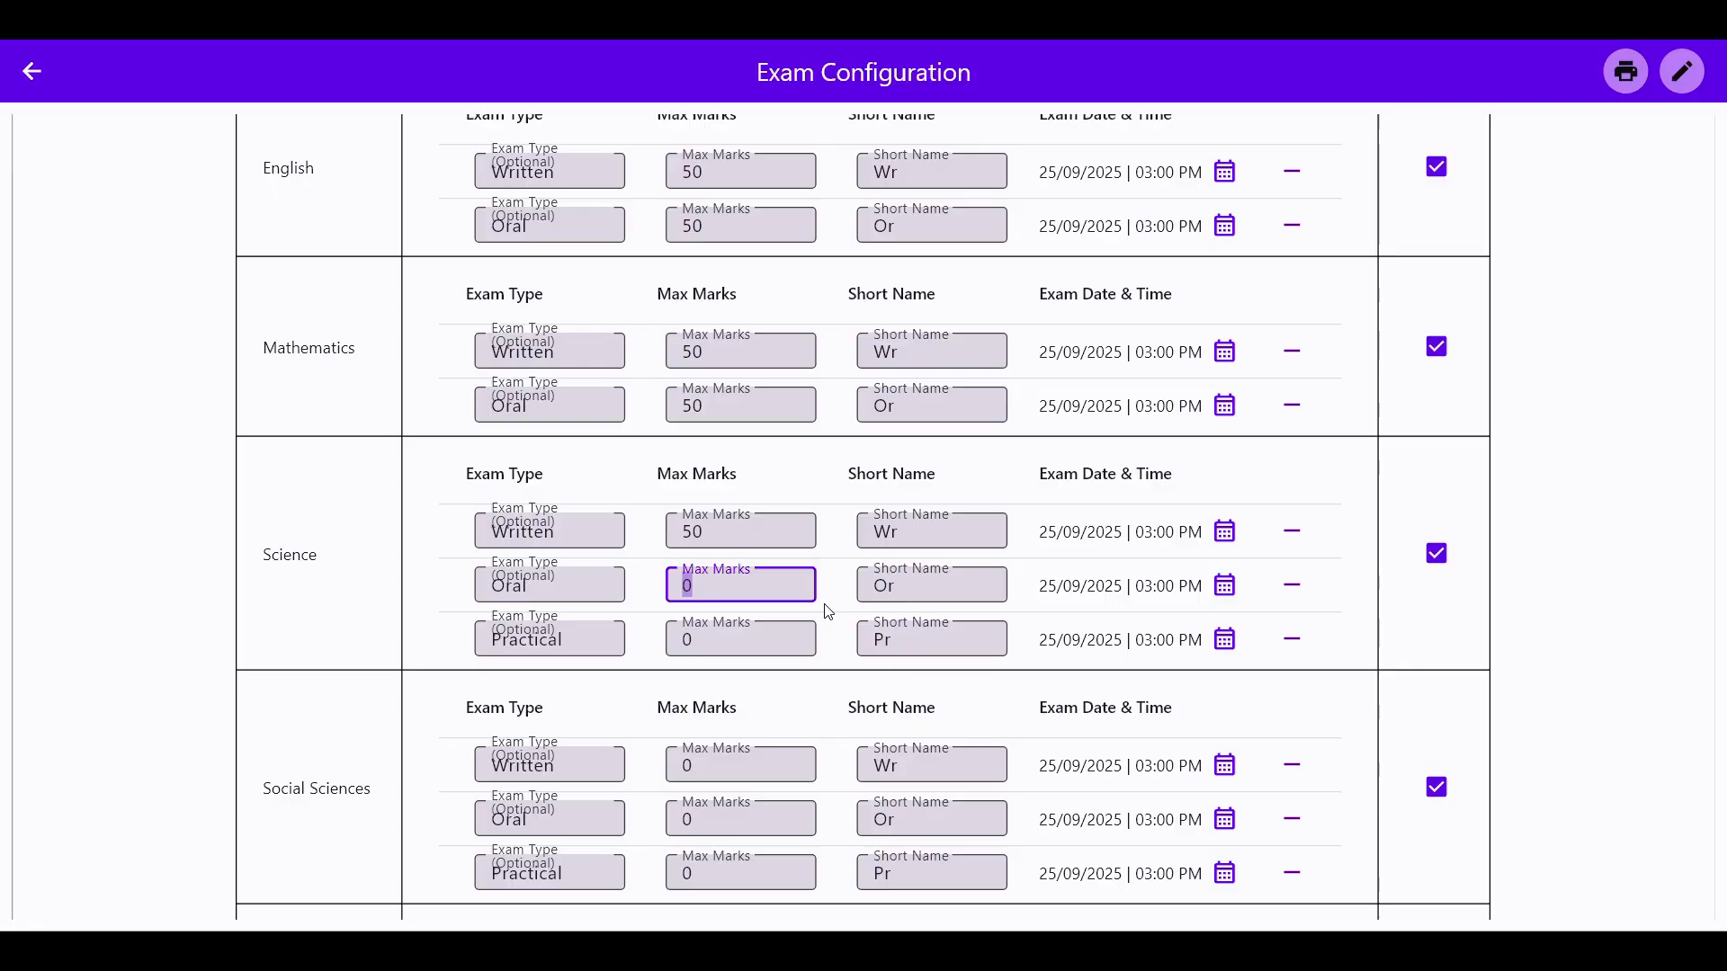
type("30")
left_click(711, 647)
left_click(743, 598)
type("20")
left_click(671, 642)
type("3")
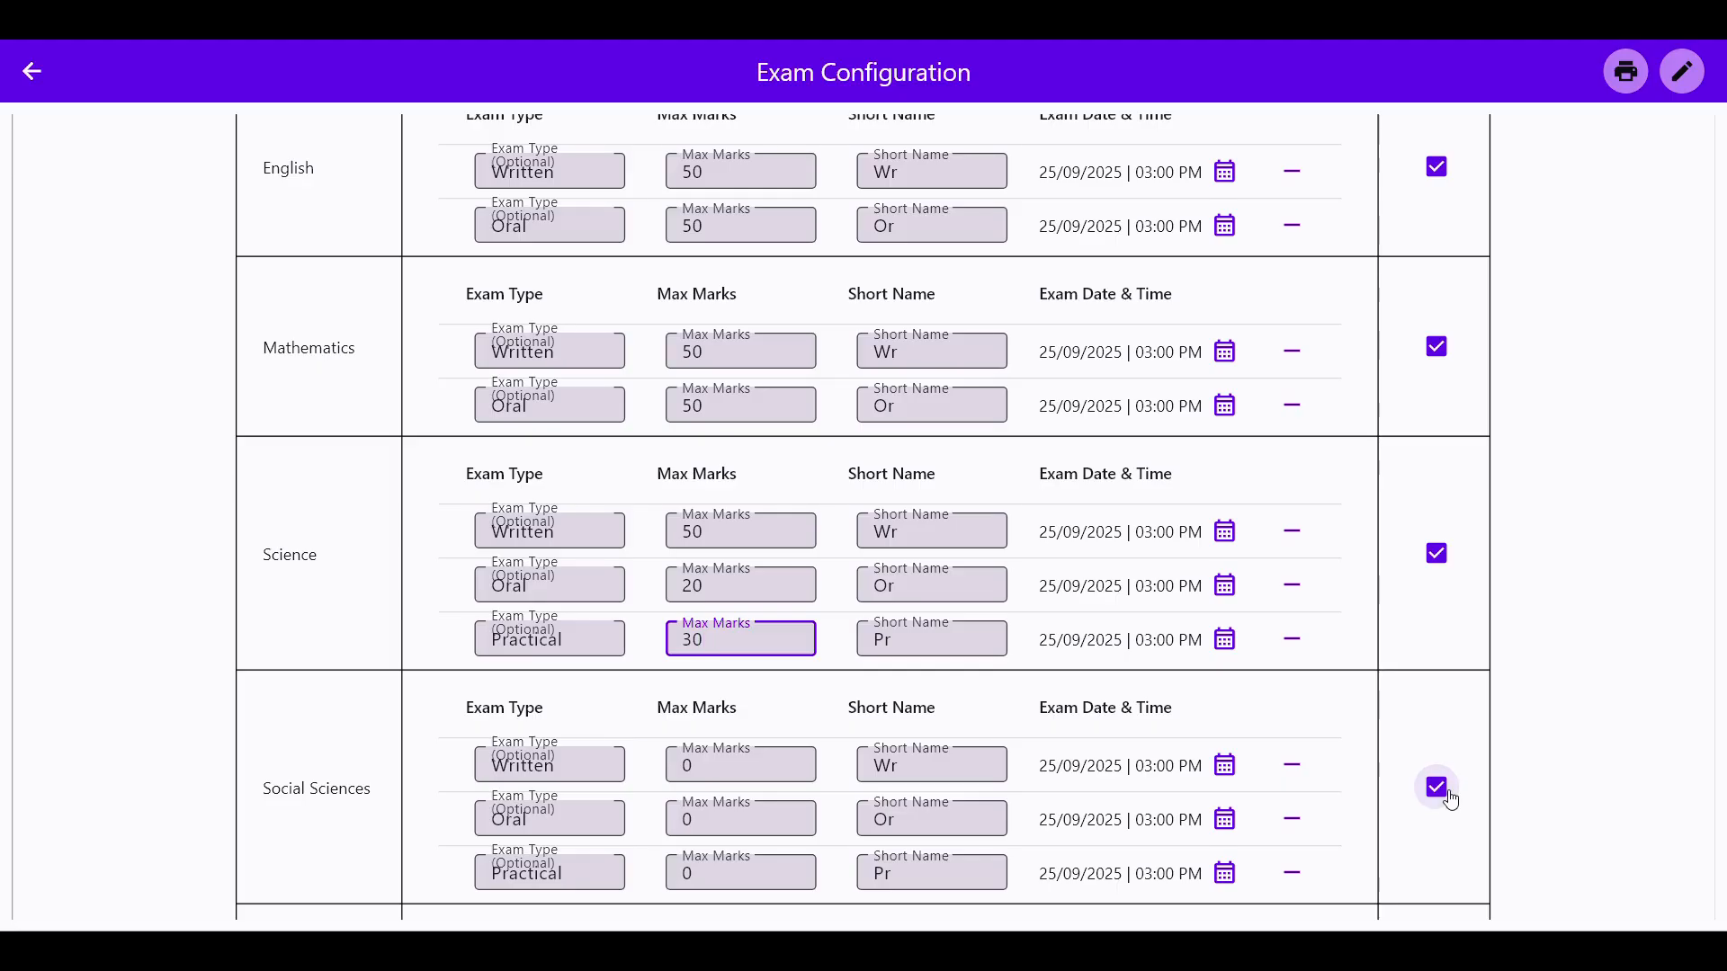
Exclude Social Sciences, Computer, Arts, History, Chemistry, Physics and Biology from the selection, and save the exam configuration.
scroll(1450, 799, "down", 2)
left_click(1433, 621)
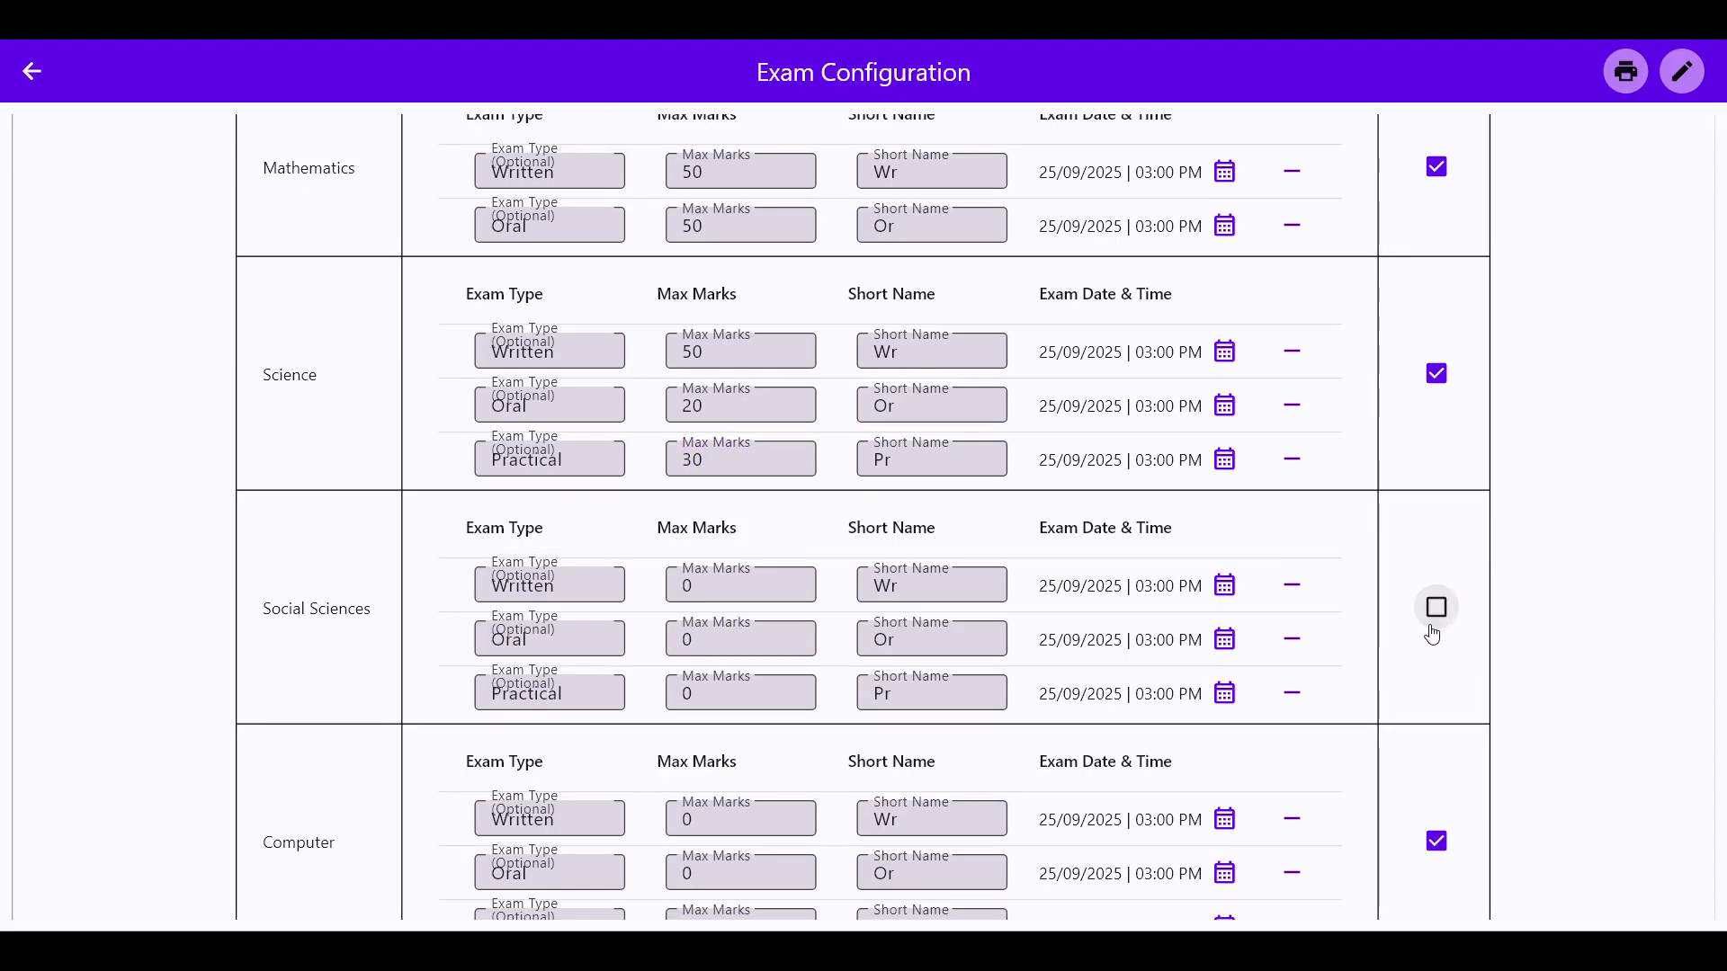
scroll(1432, 635, "down", 2)
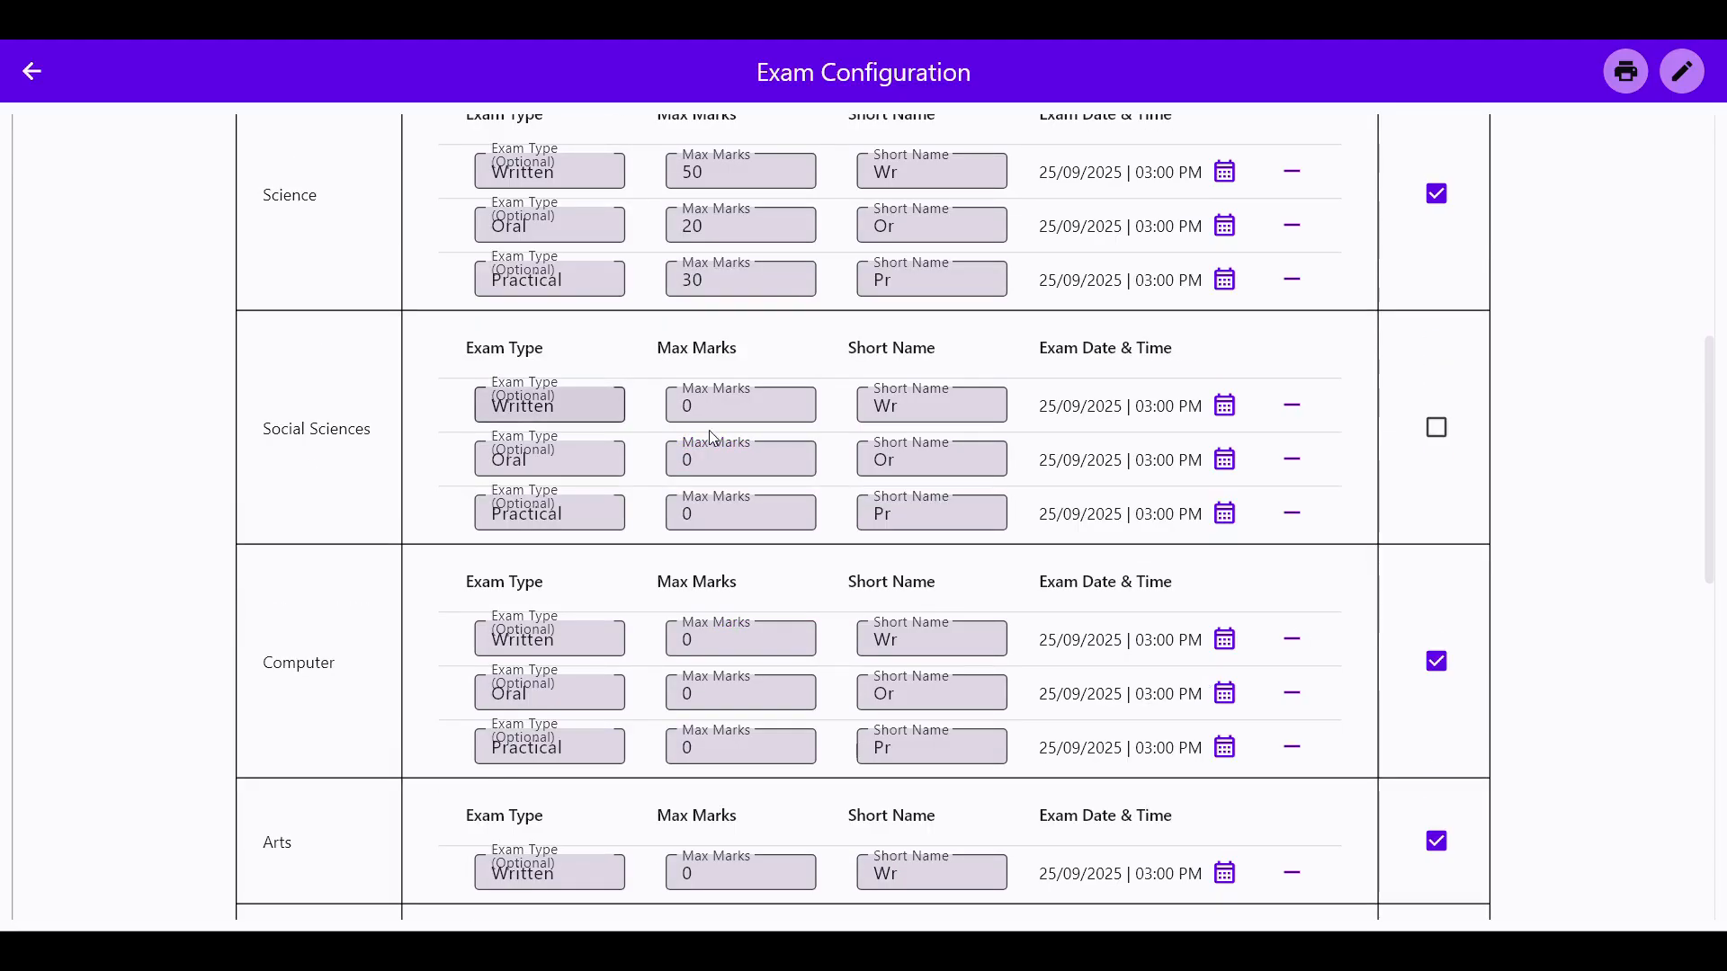
left_click(1446, 666)
scroll(1349, 646, "down", 2)
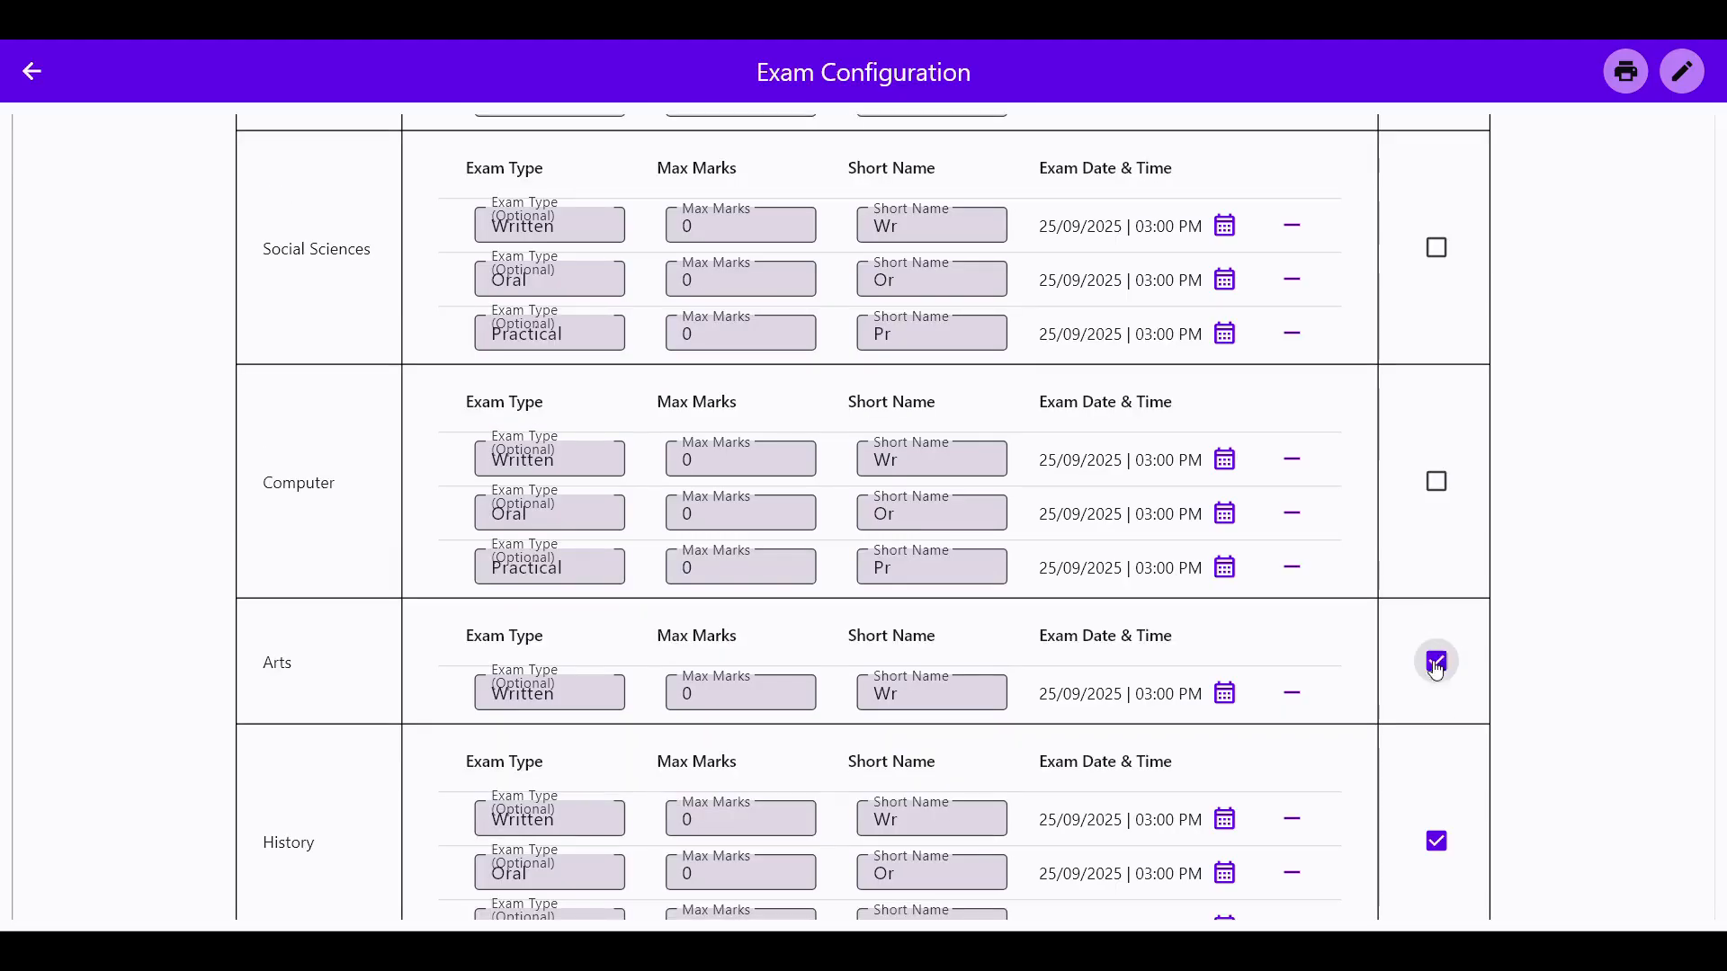
left_click(1436, 663)
scroll(1403, 692, "down", 4)
left_click(1436, 482)
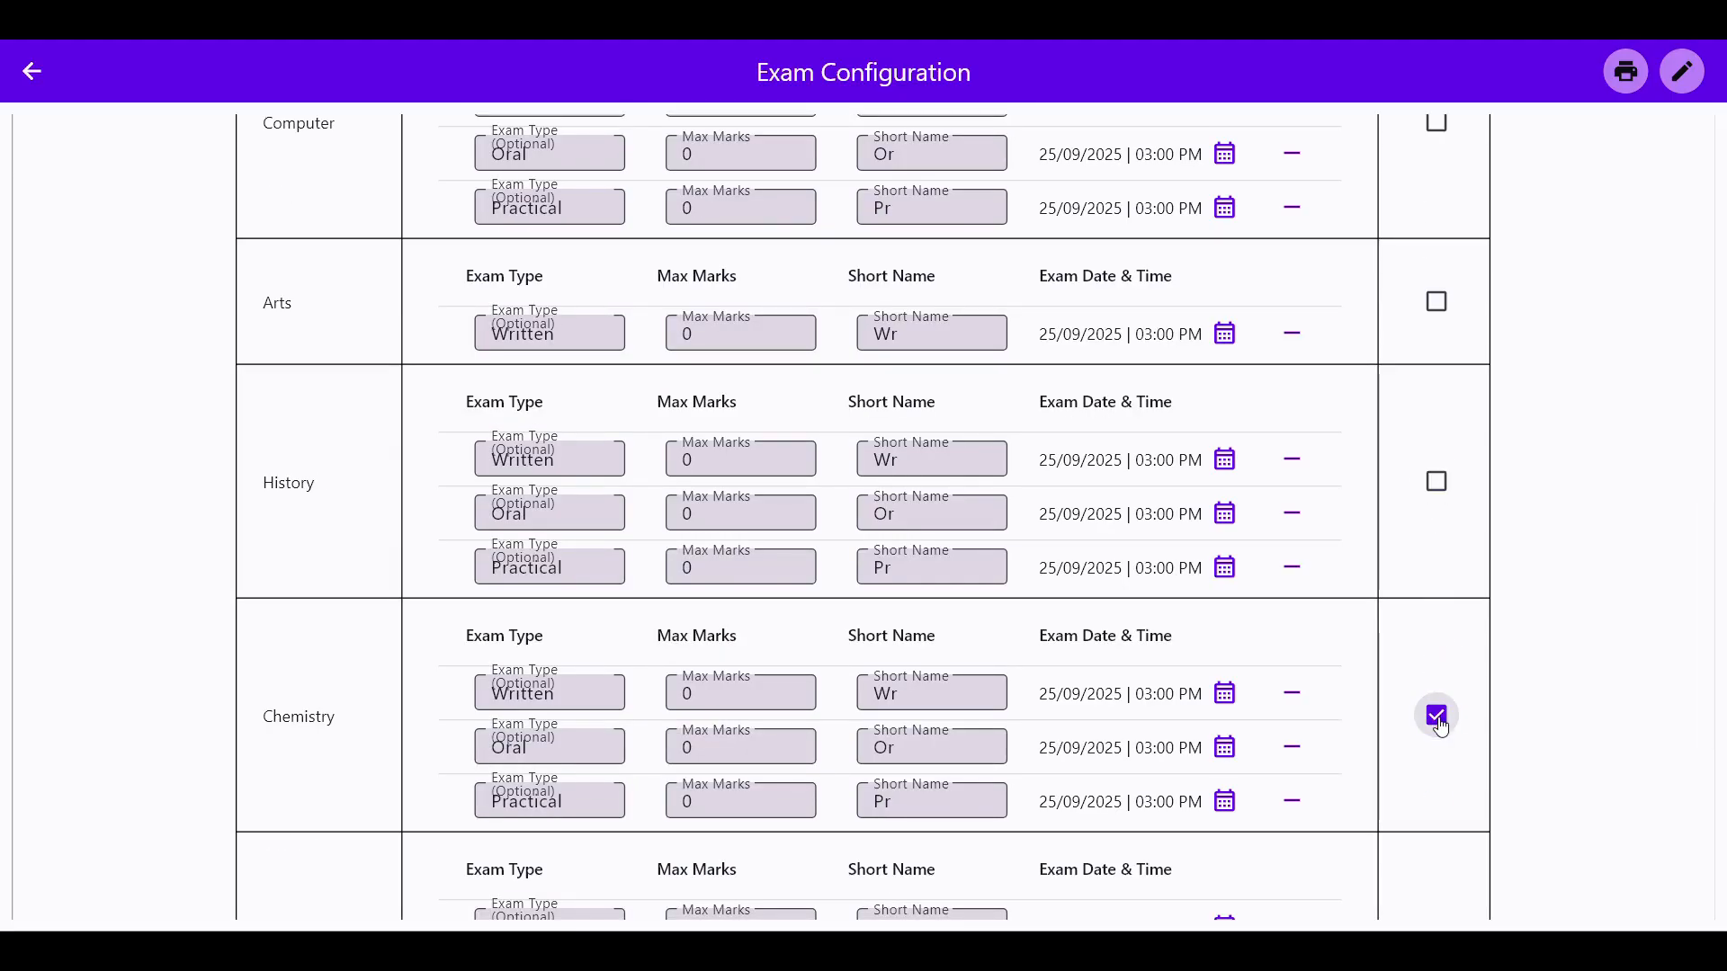
left_click(1438, 719)
scroll(1367, 693, "down", 5)
left_click(1439, 502)
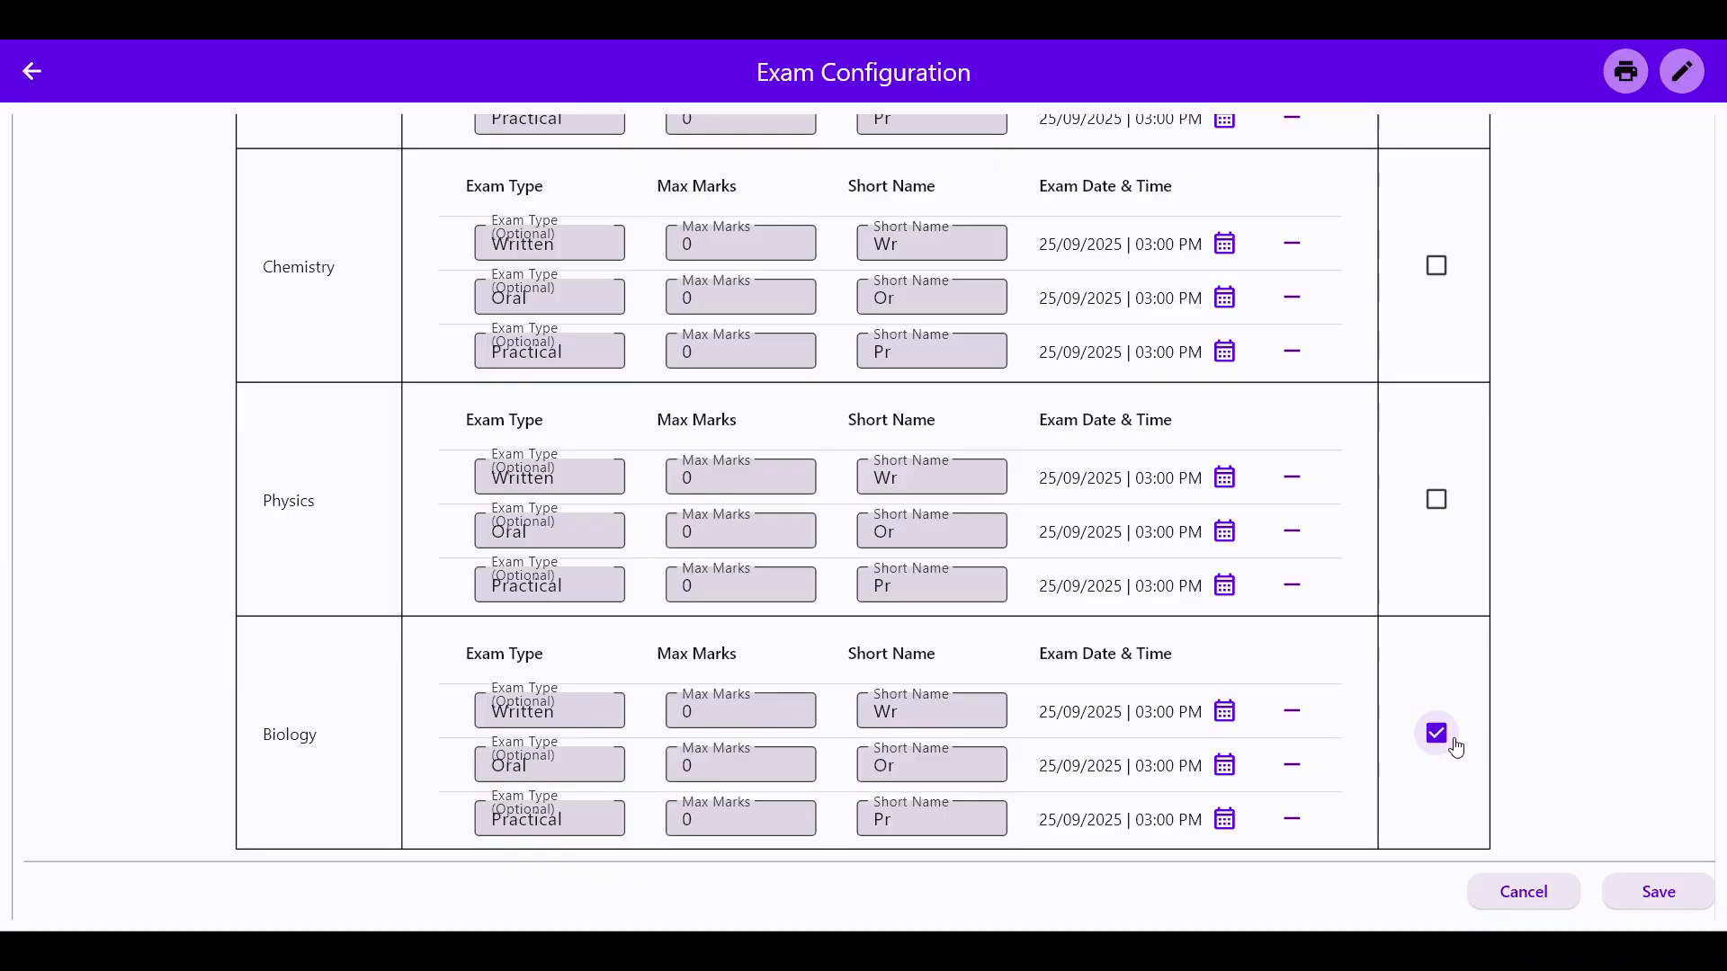
left_click(1450, 739)
left_click(1669, 906)
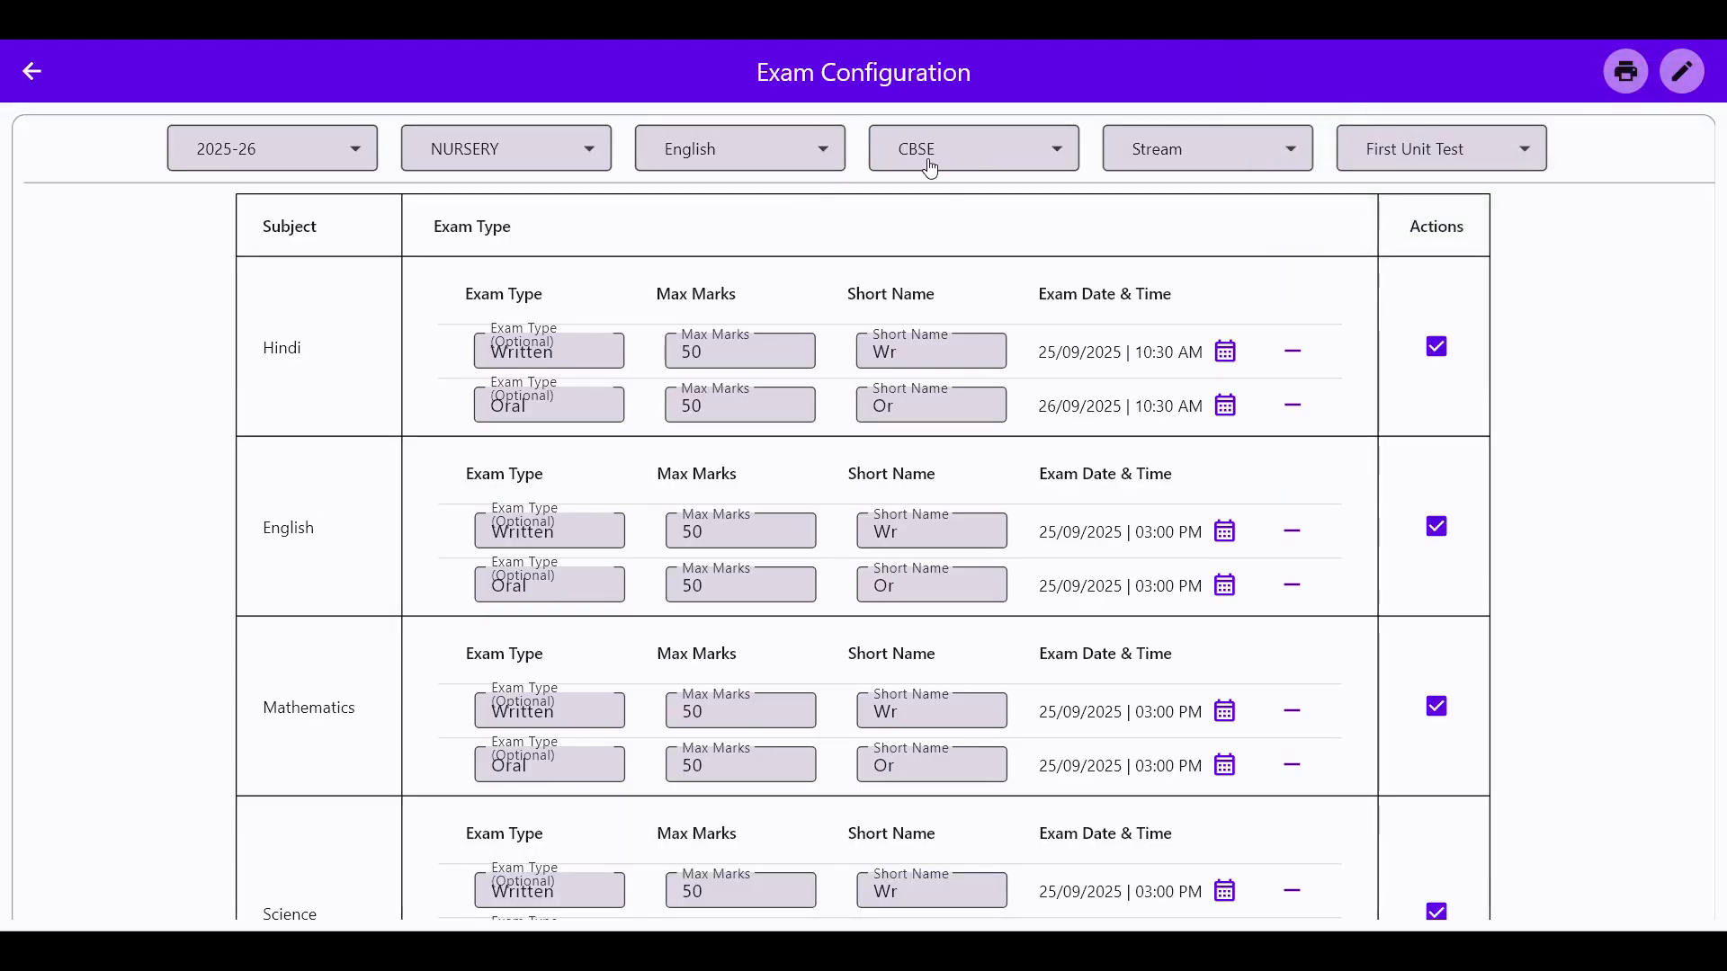
Change the medium to Hindi and the board to Up Board for the NURSERY class in session 2025-26.
left_click(672, 169)
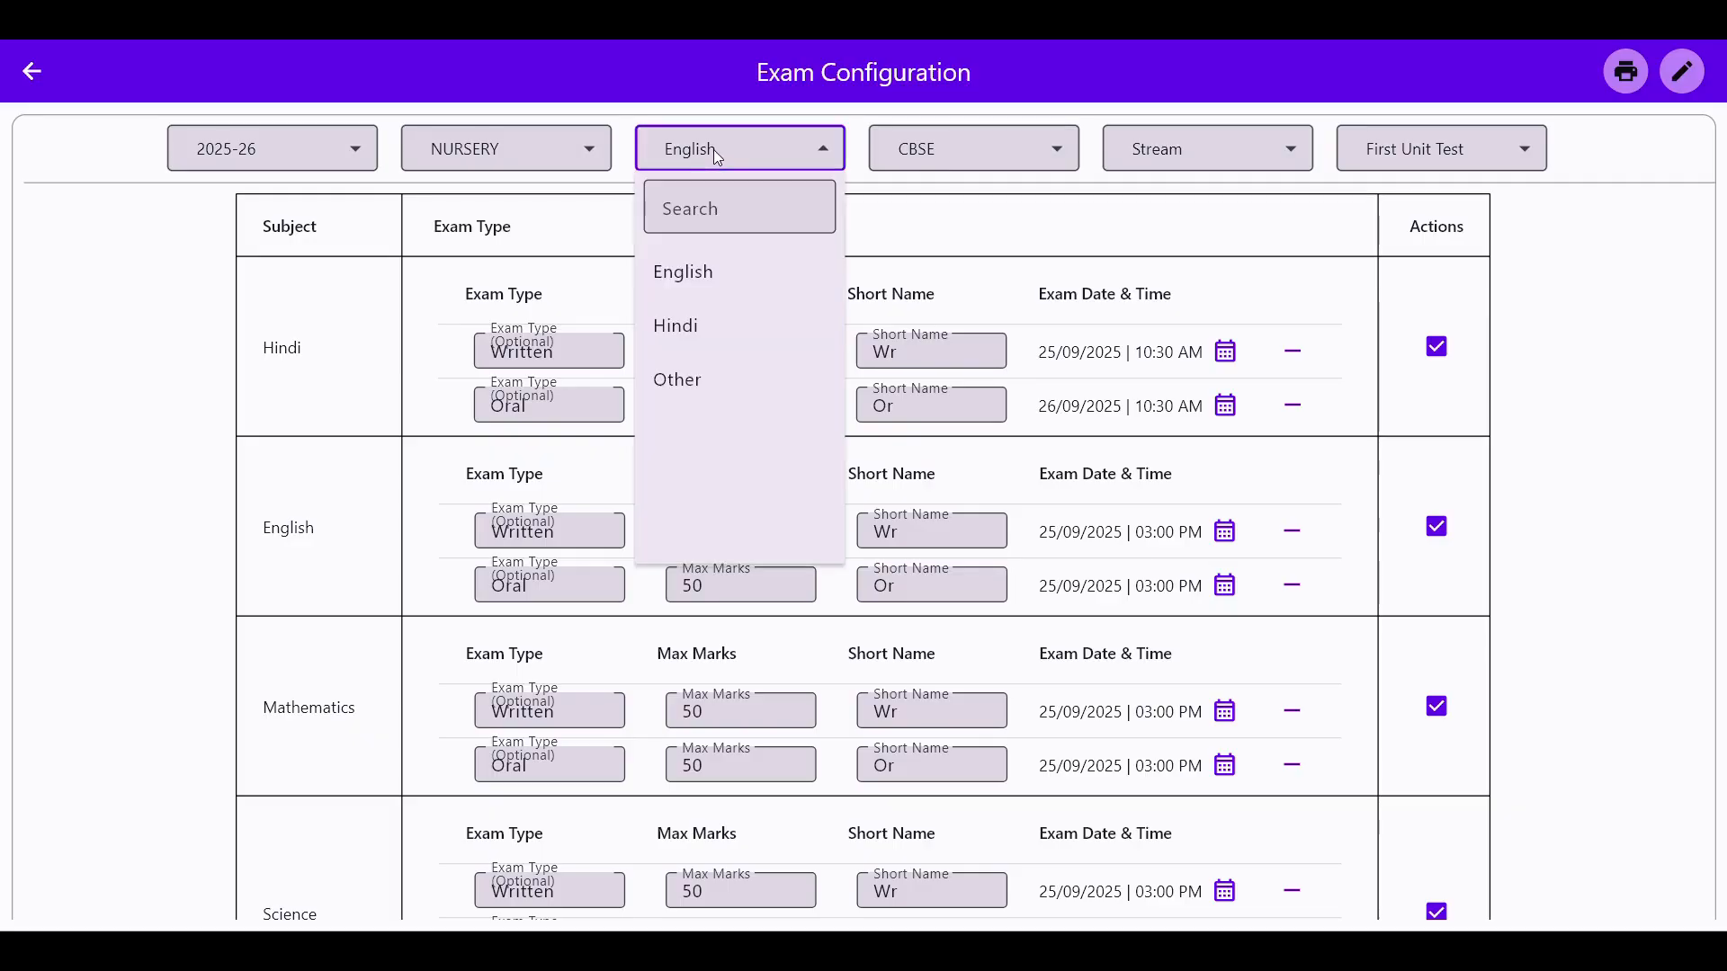
left_click(719, 305)
left_click(701, 148)
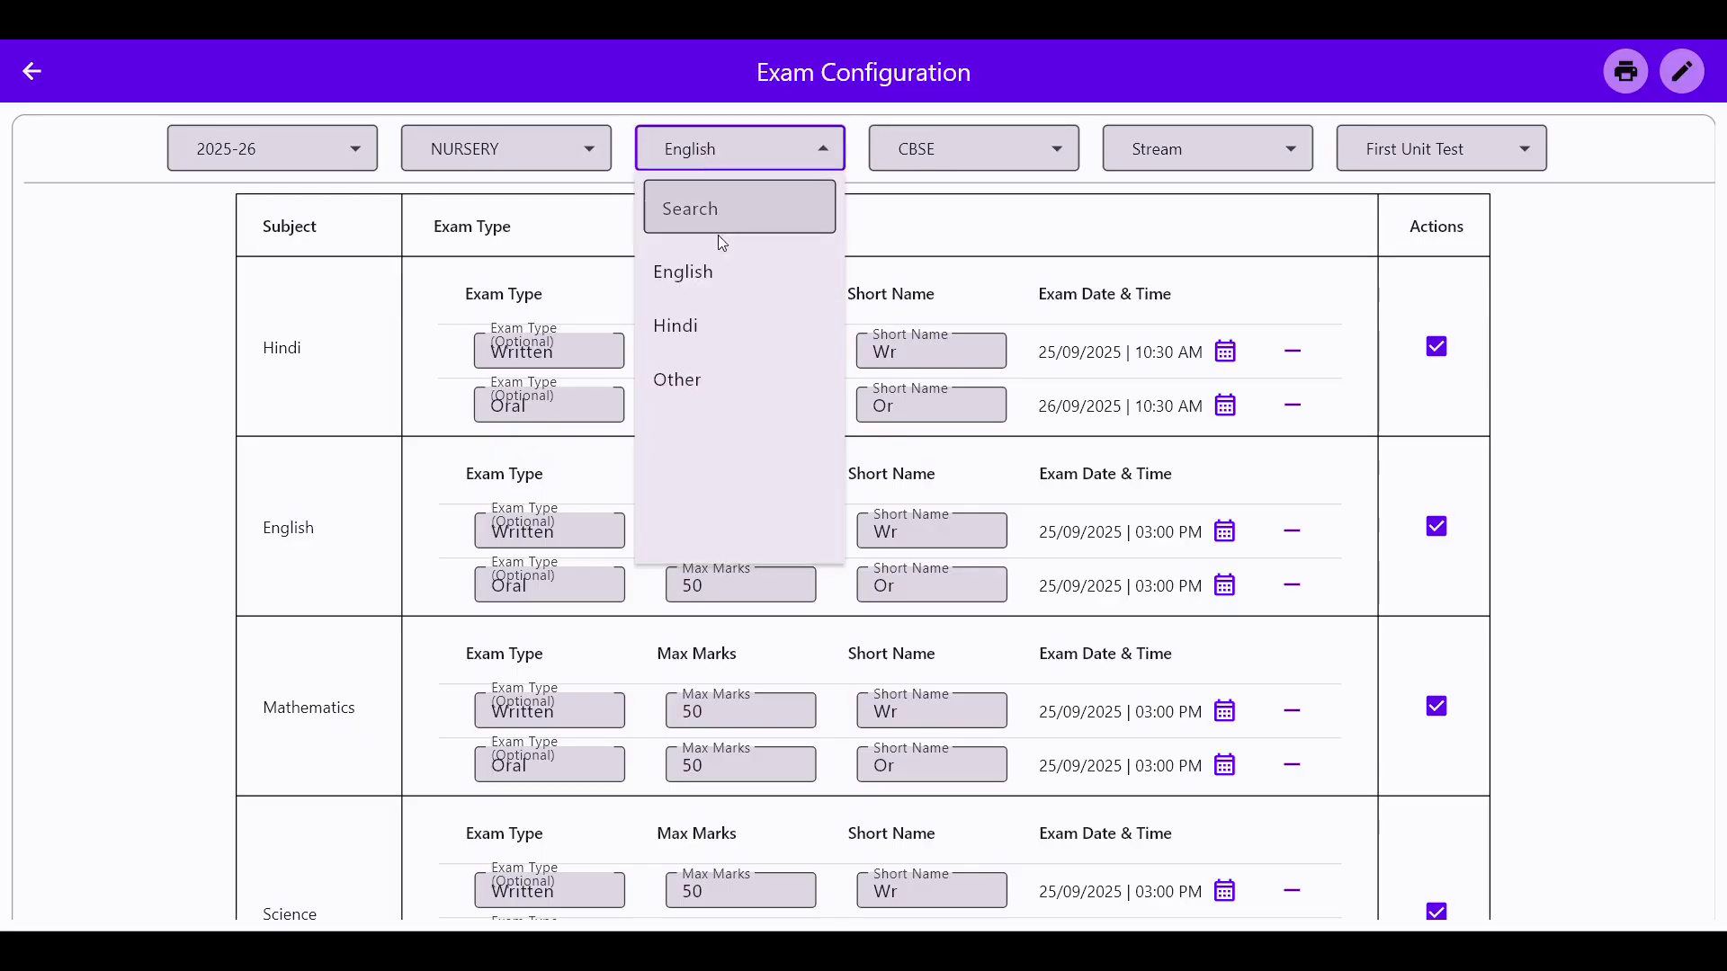
left_click(720, 317)
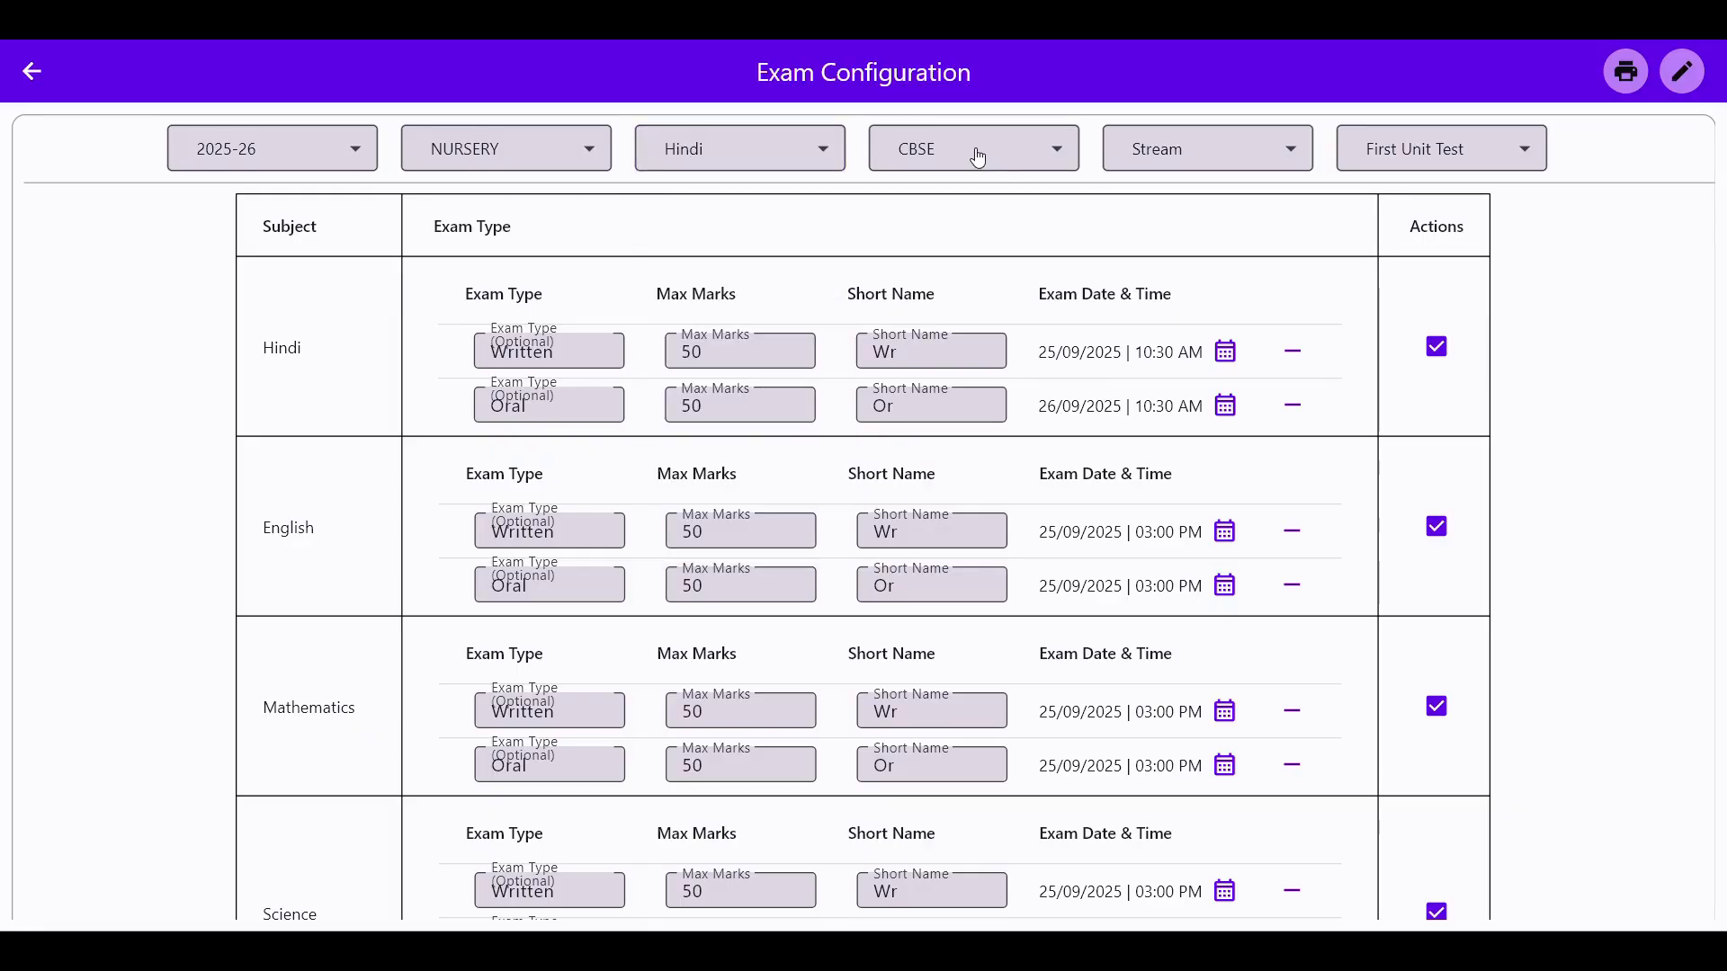
left_click(976, 158)
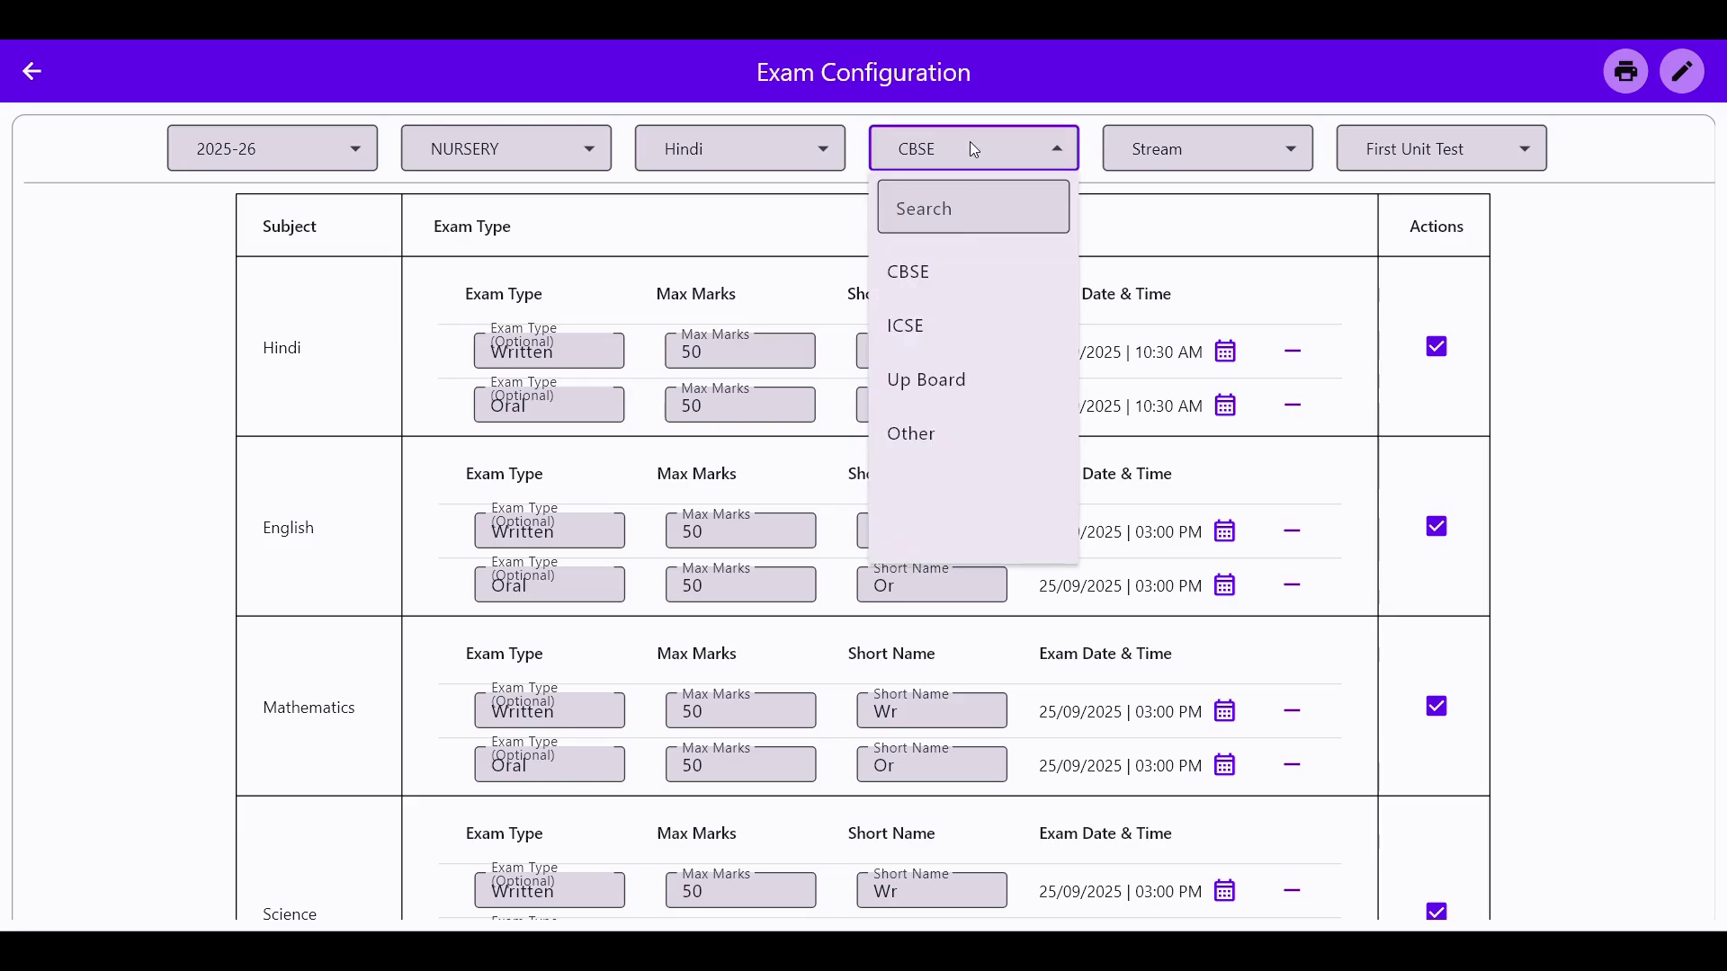
left_click(949, 379)
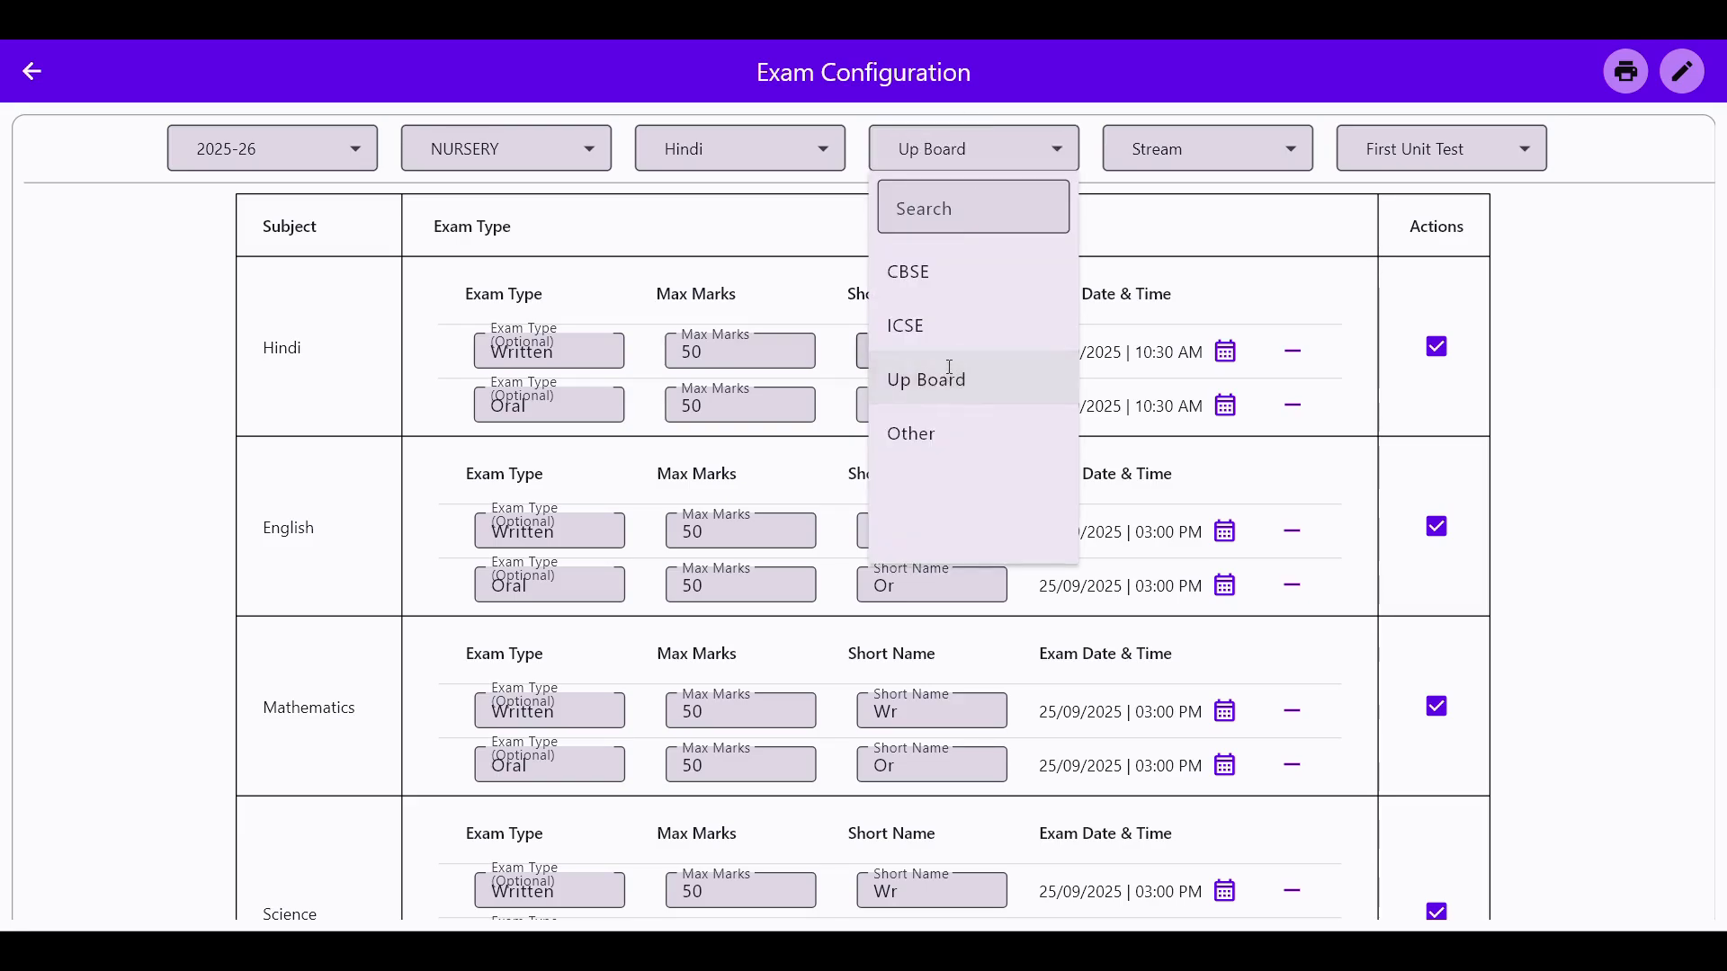
left_click(975, 135)
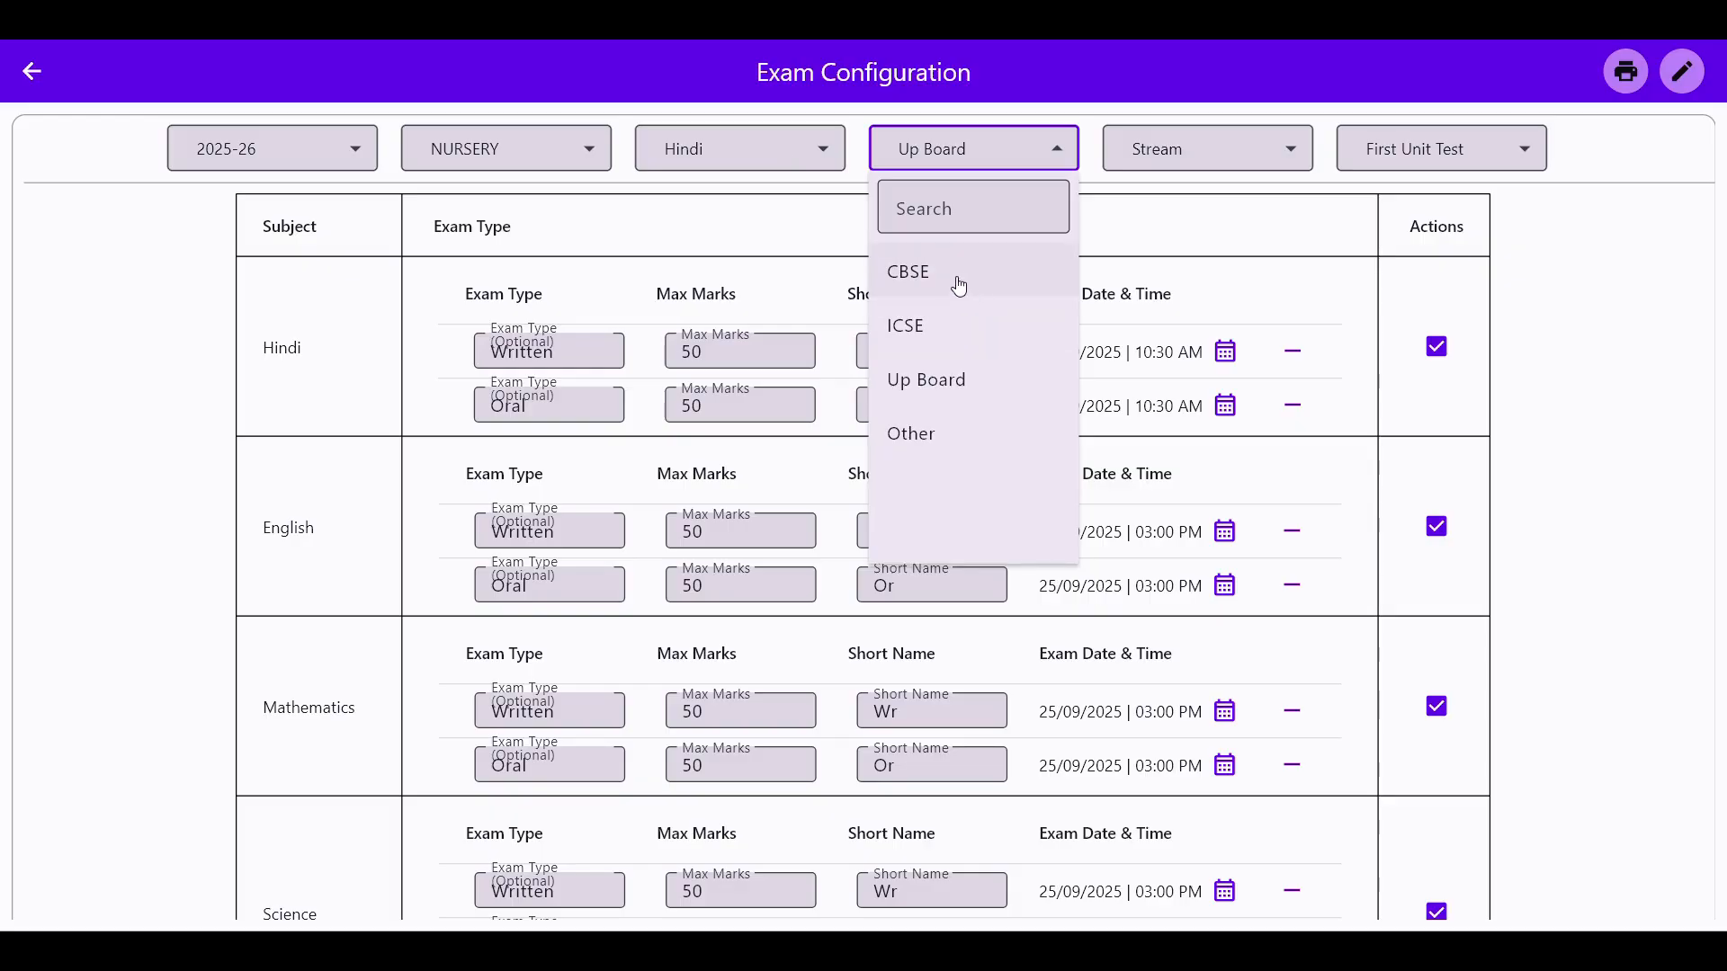
left_click(954, 380)
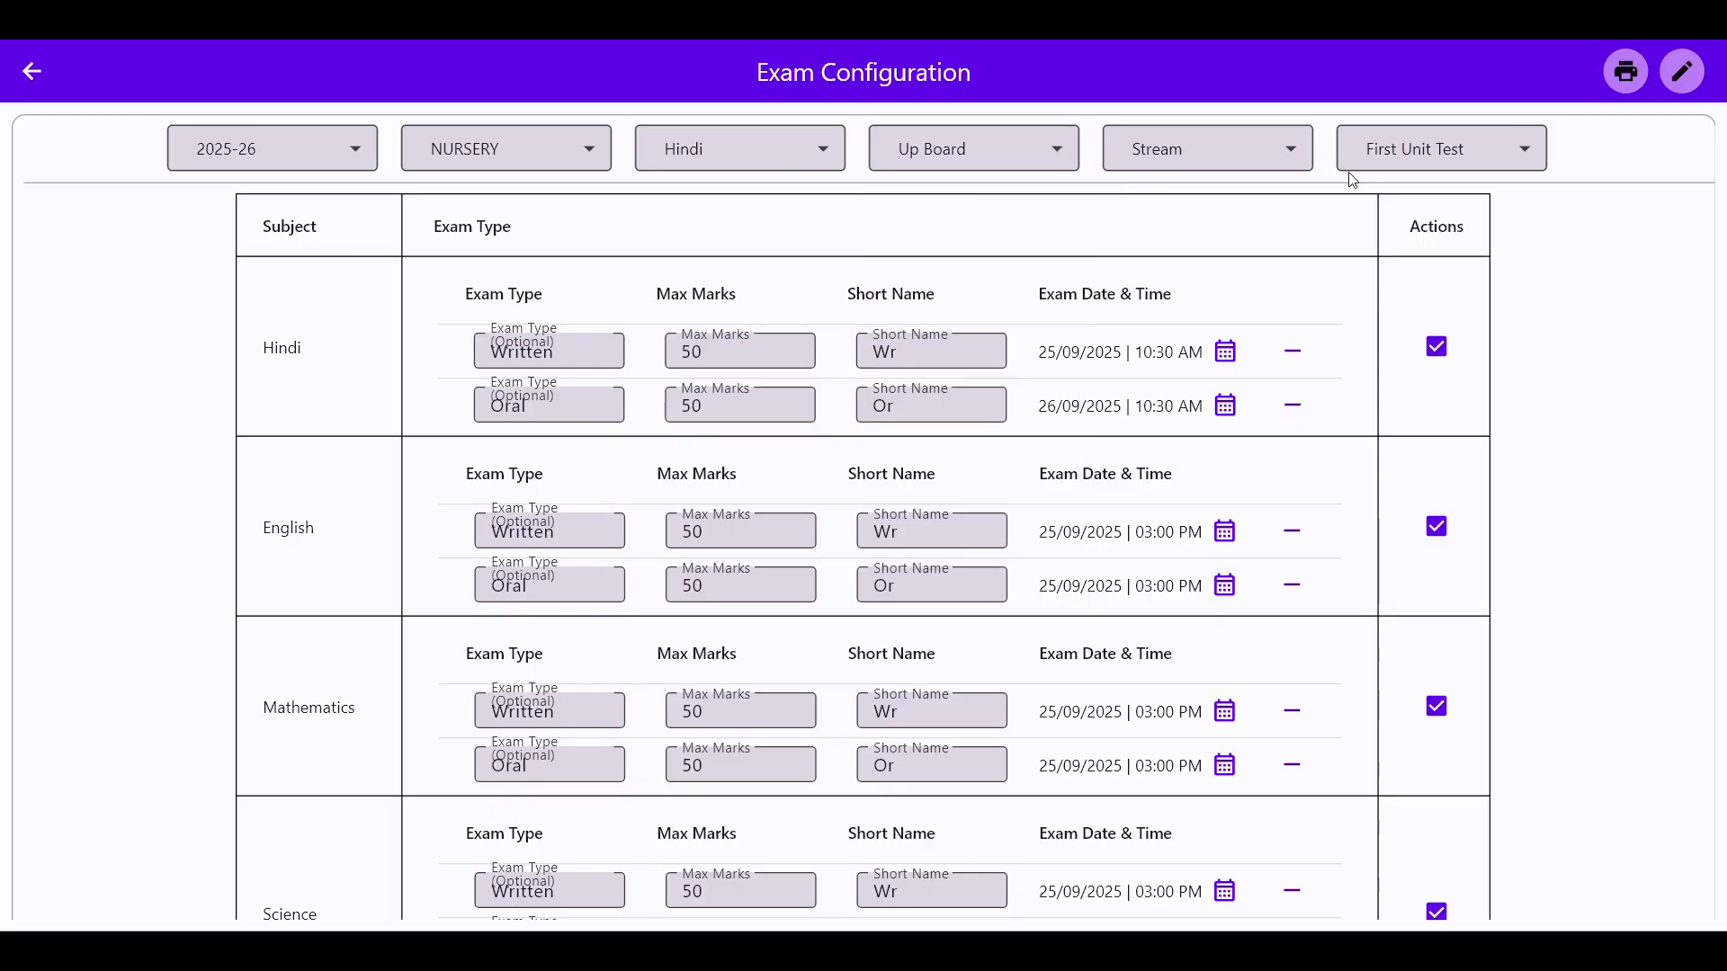
Load the First Unit Test configuration for this Hindi-medium Up Board class and review its subjects from Hindi to Biology.
left_click(1445, 151)
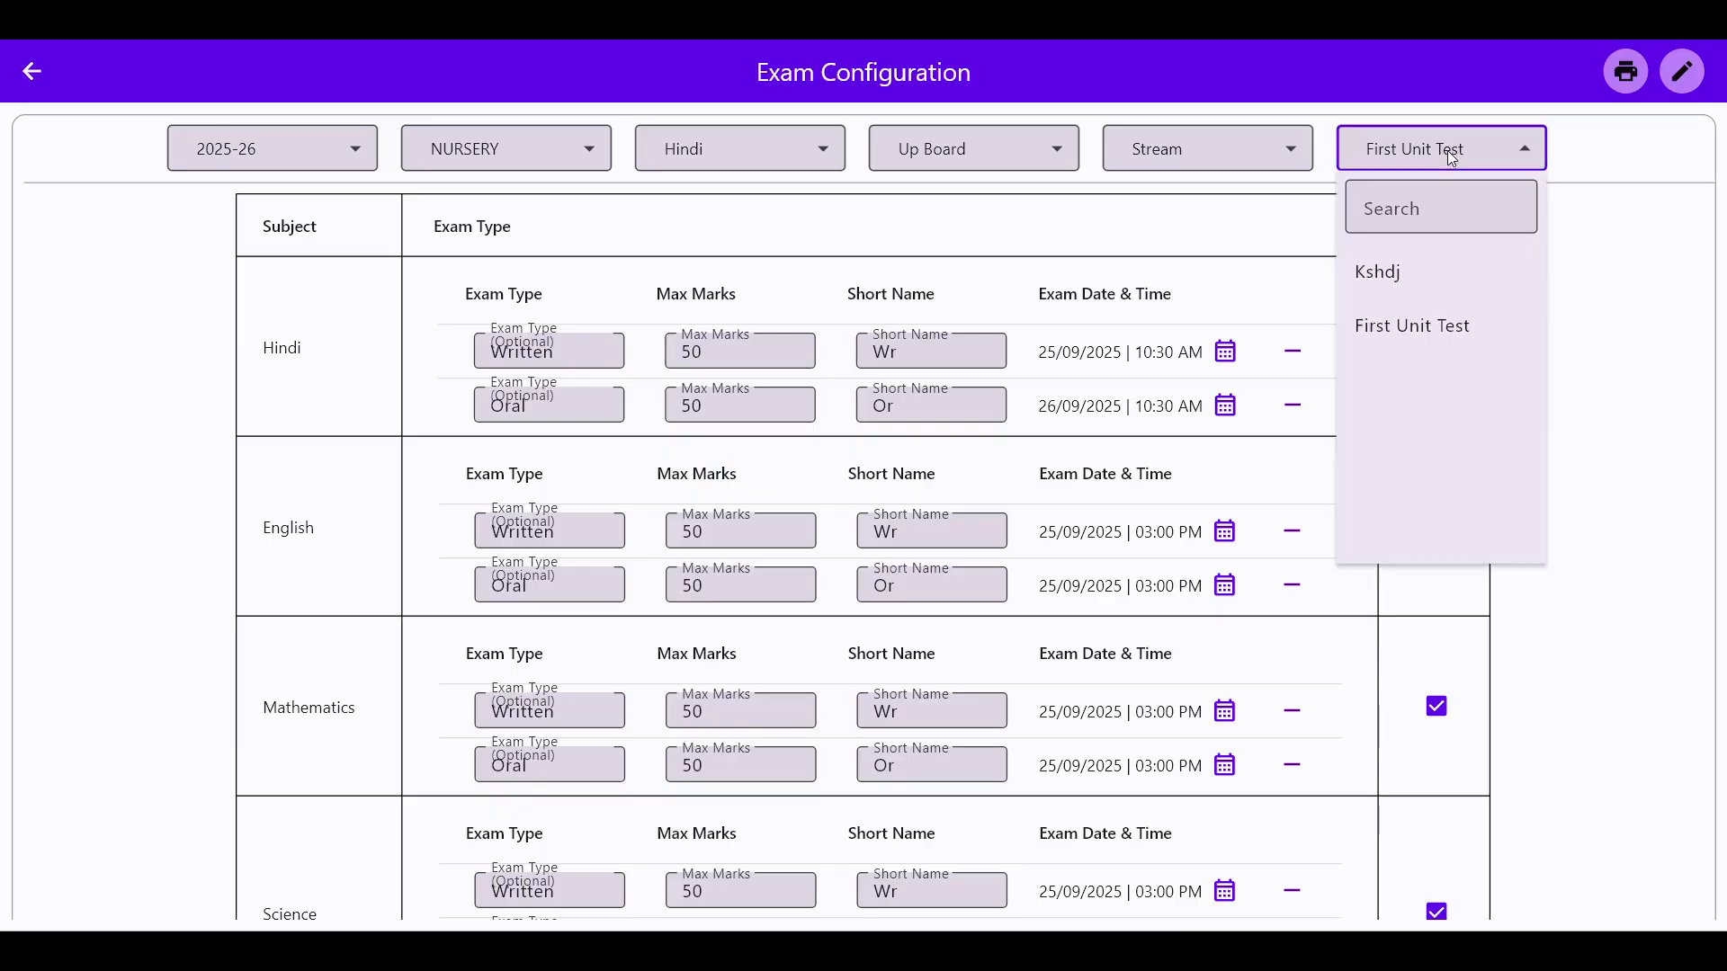
left_click(1430, 325)
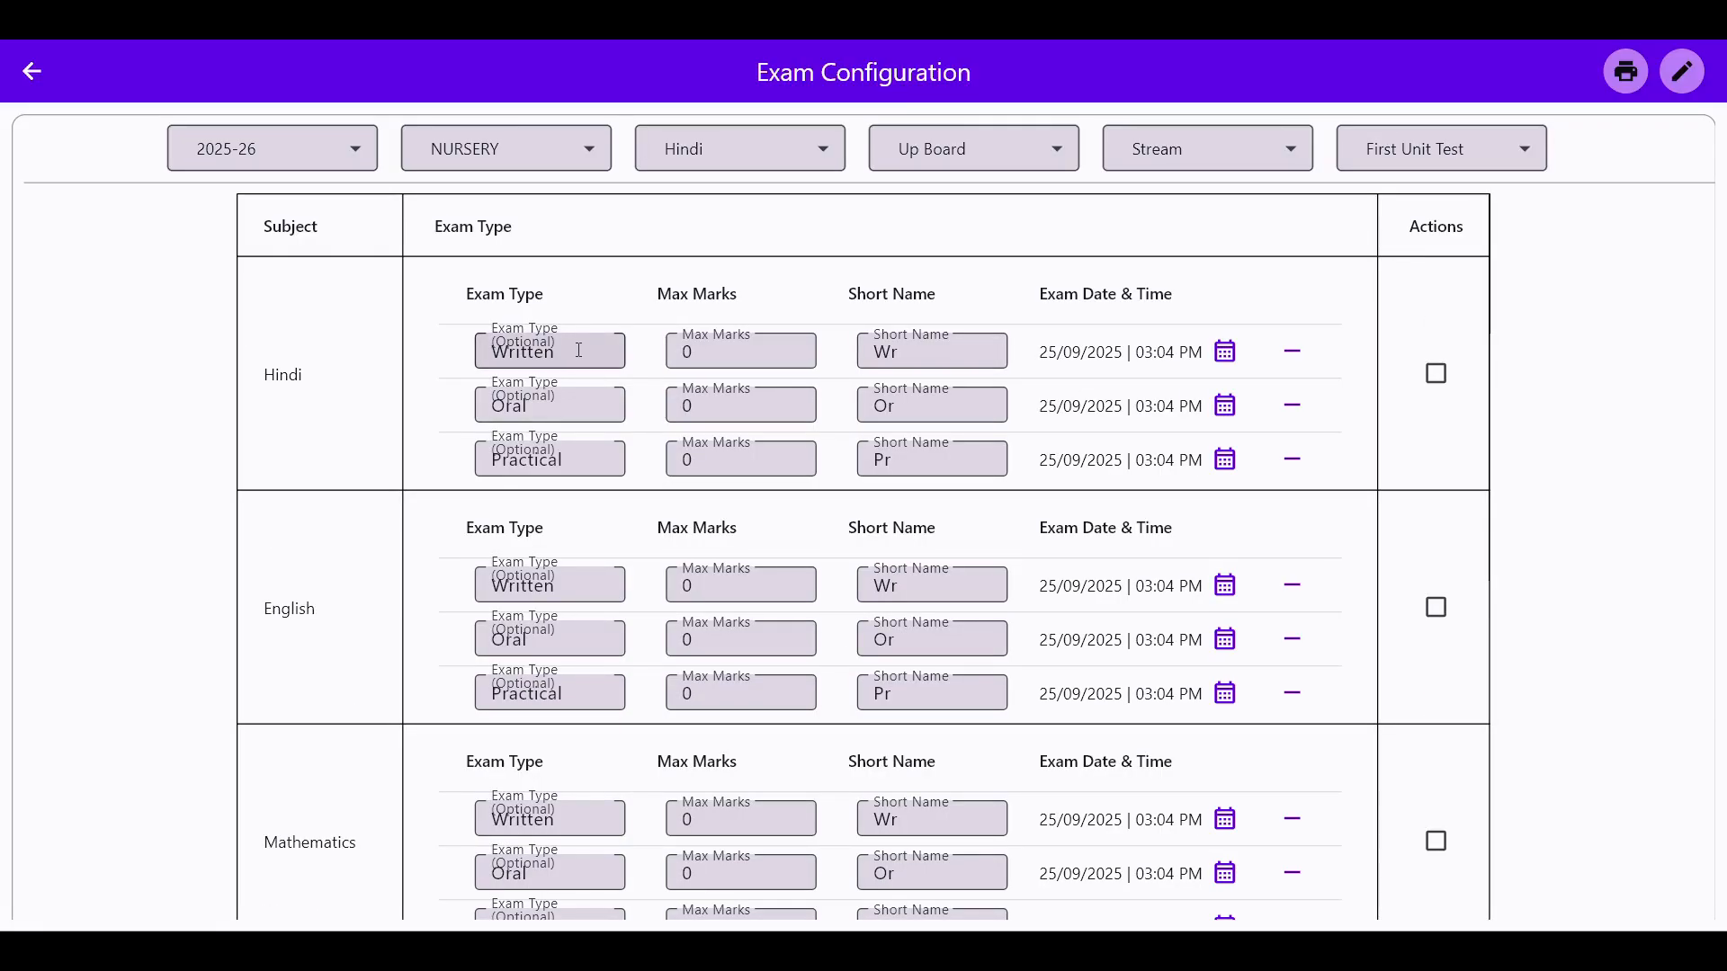
scroll(998, 467, "down", 10)
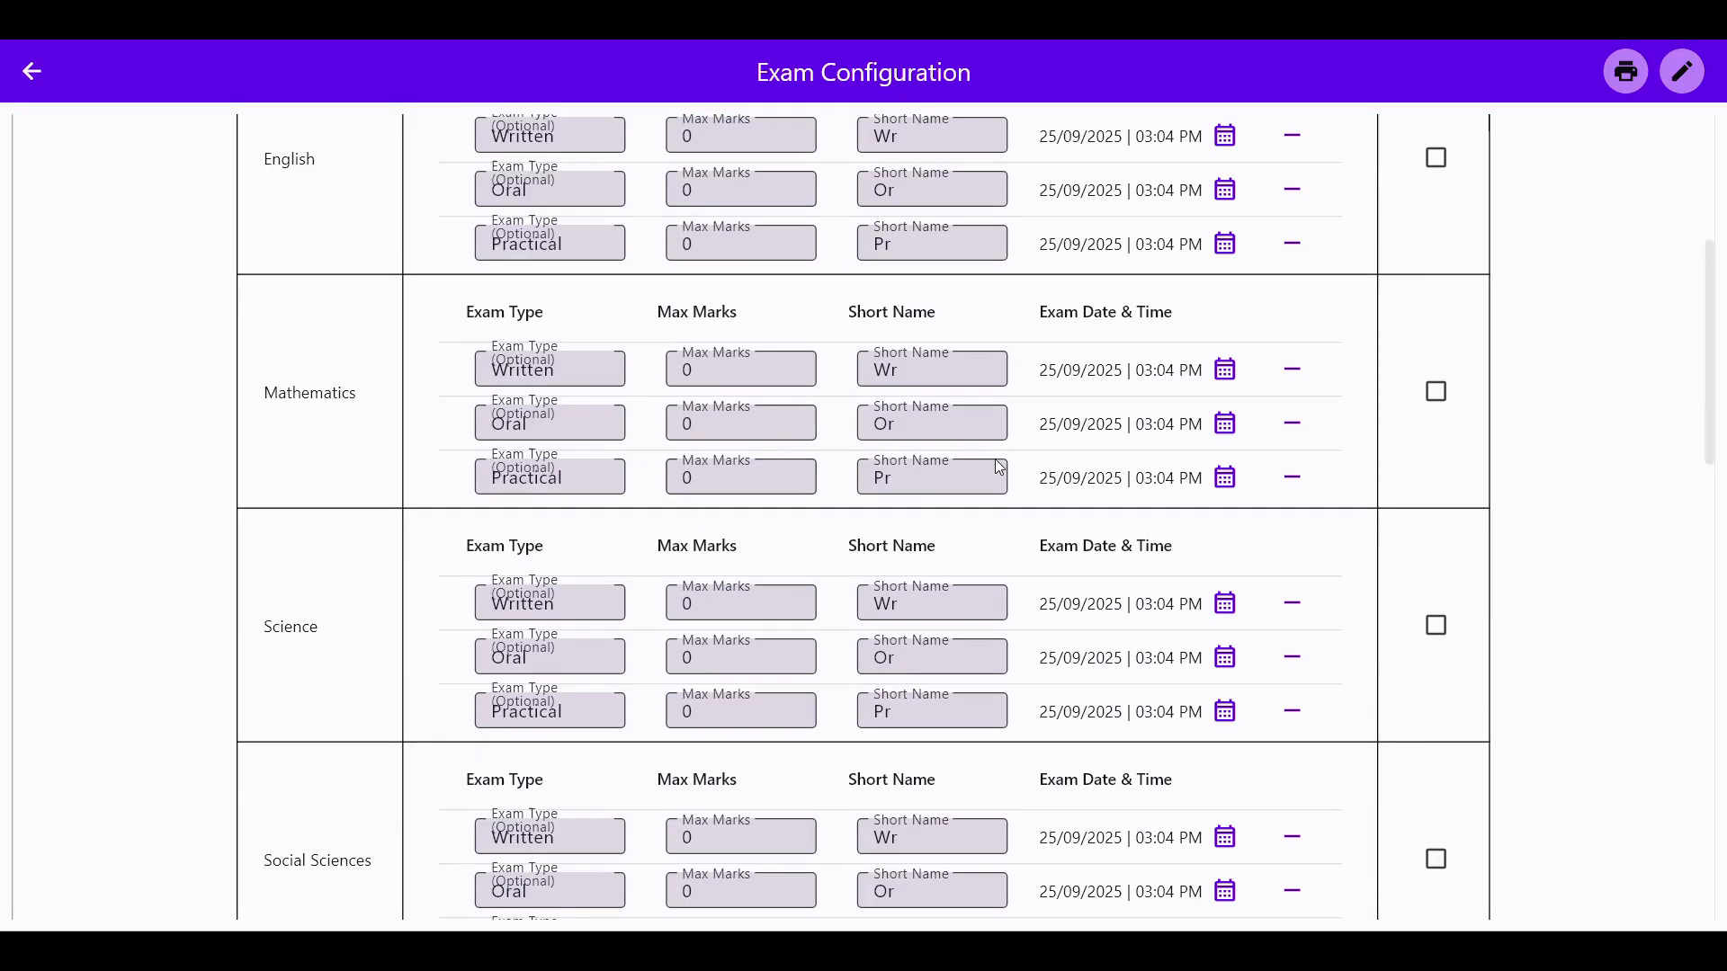
scroll(1145, 526, "down", 10)
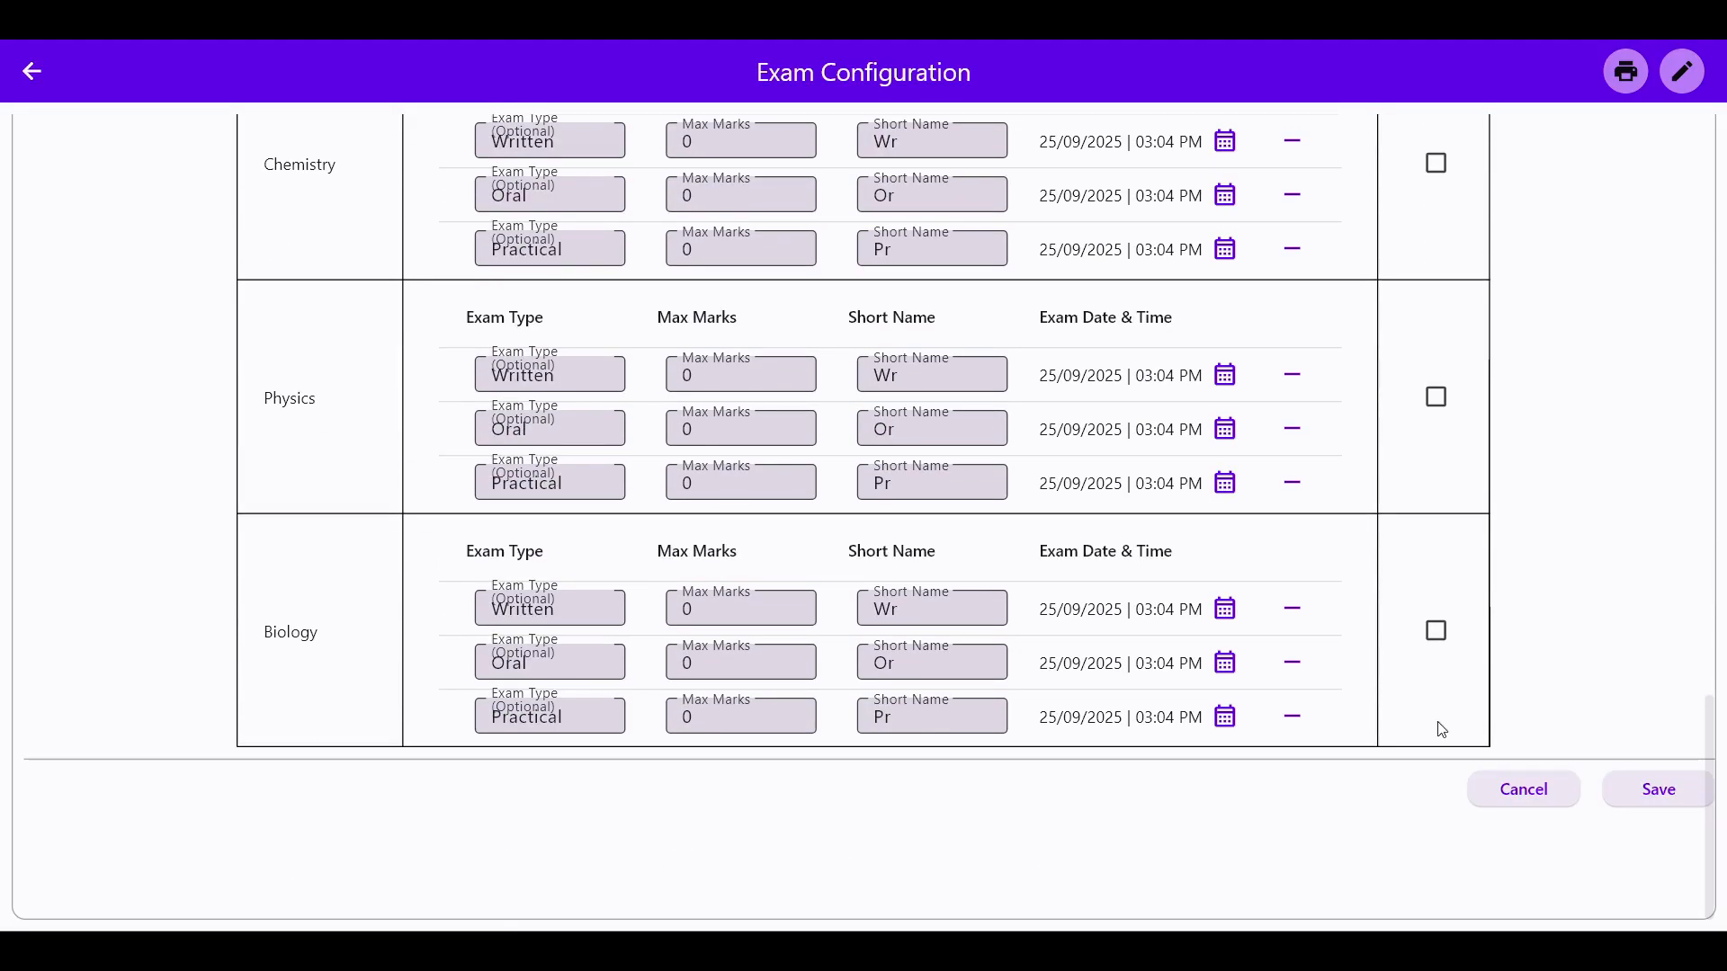
scroll(750, 555, "up", 20)
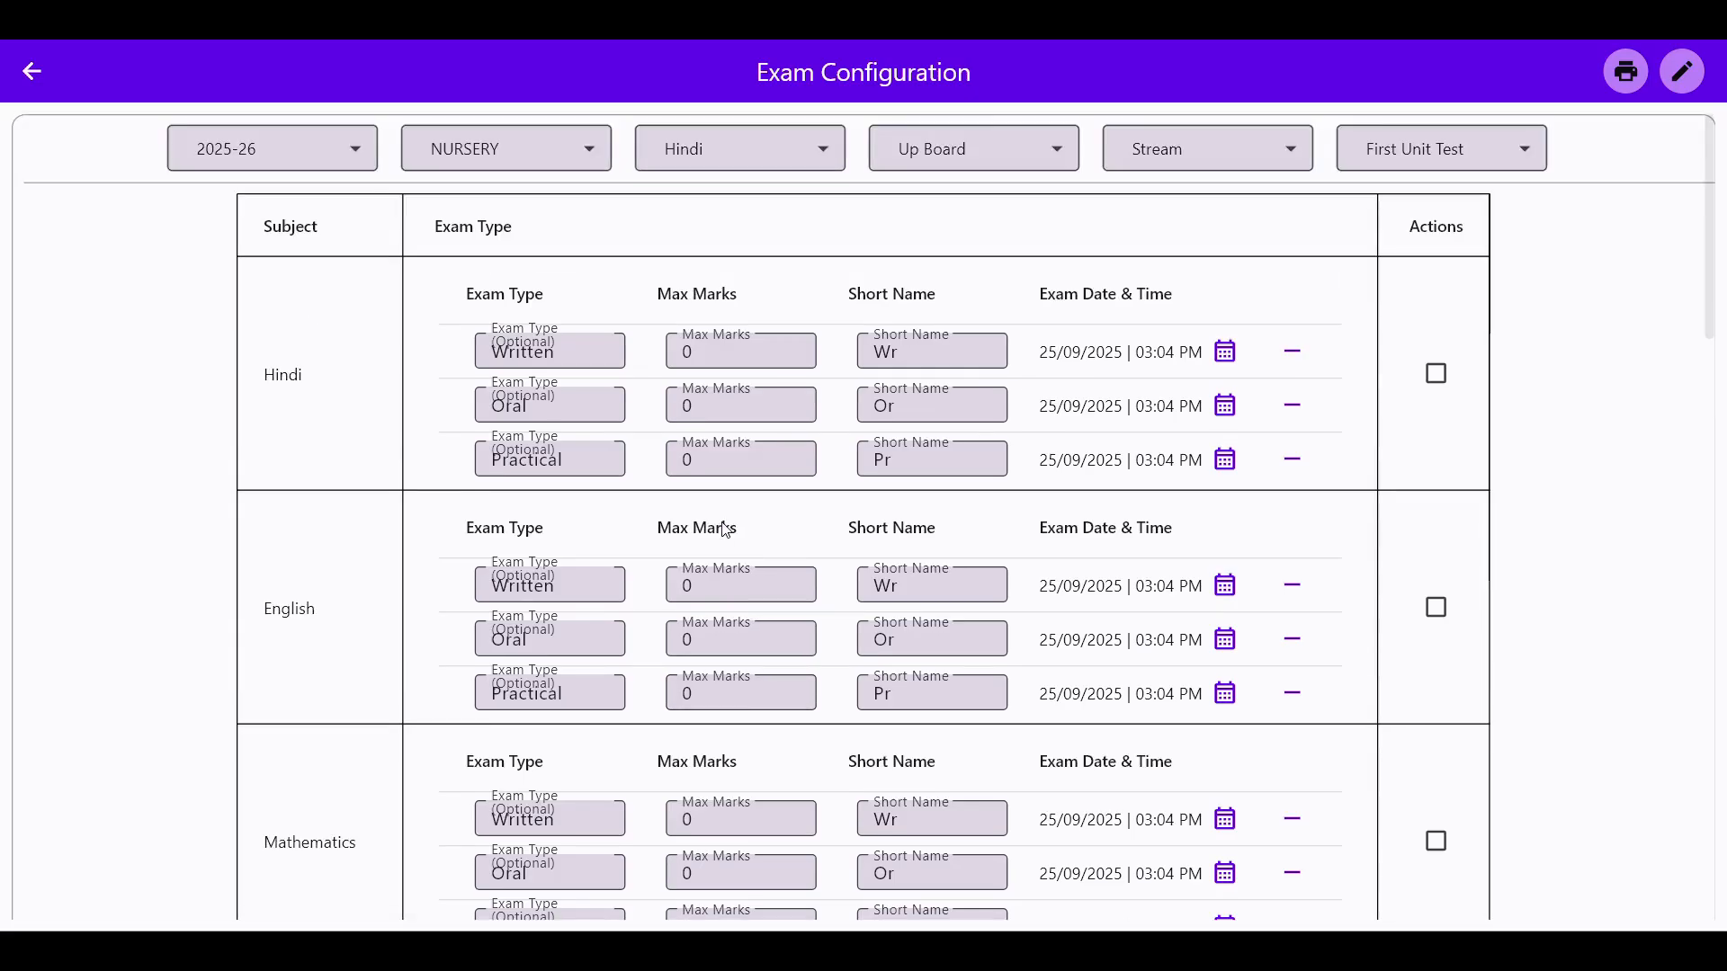
Switch the class to LKG, UKG and finally 1, and look through the higher classes available.
left_click(511, 163)
left_click(463, 329)
left_click(503, 160)
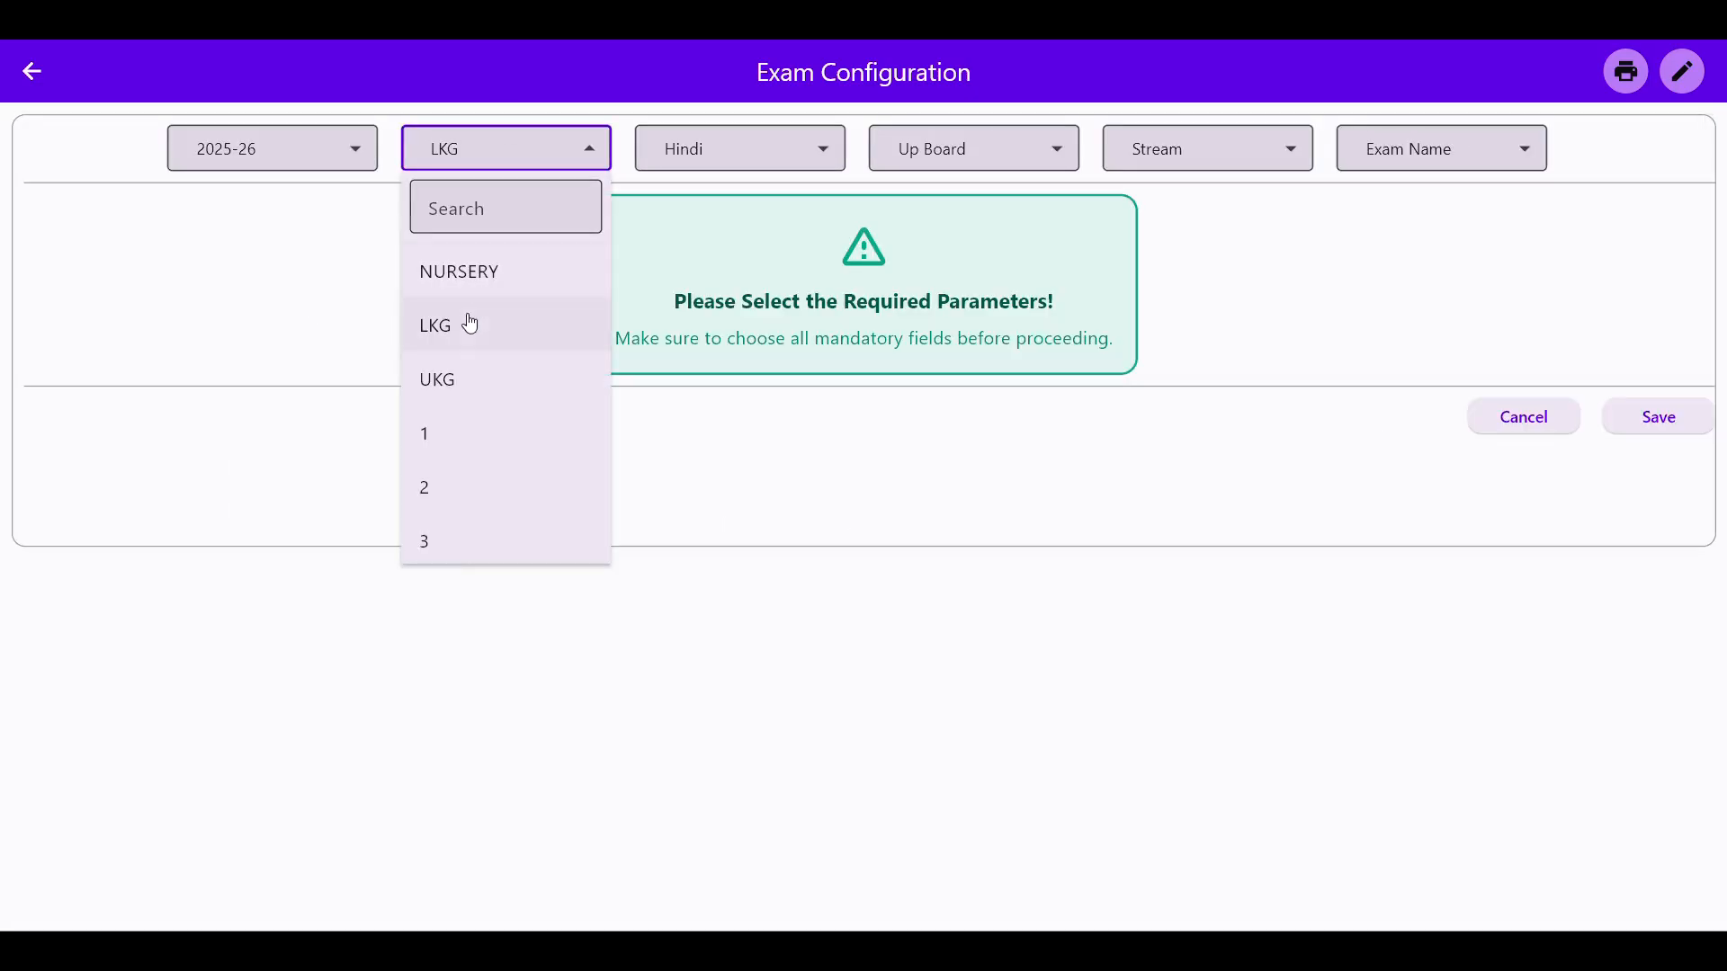
left_click(457, 379)
left_click(486, 159)
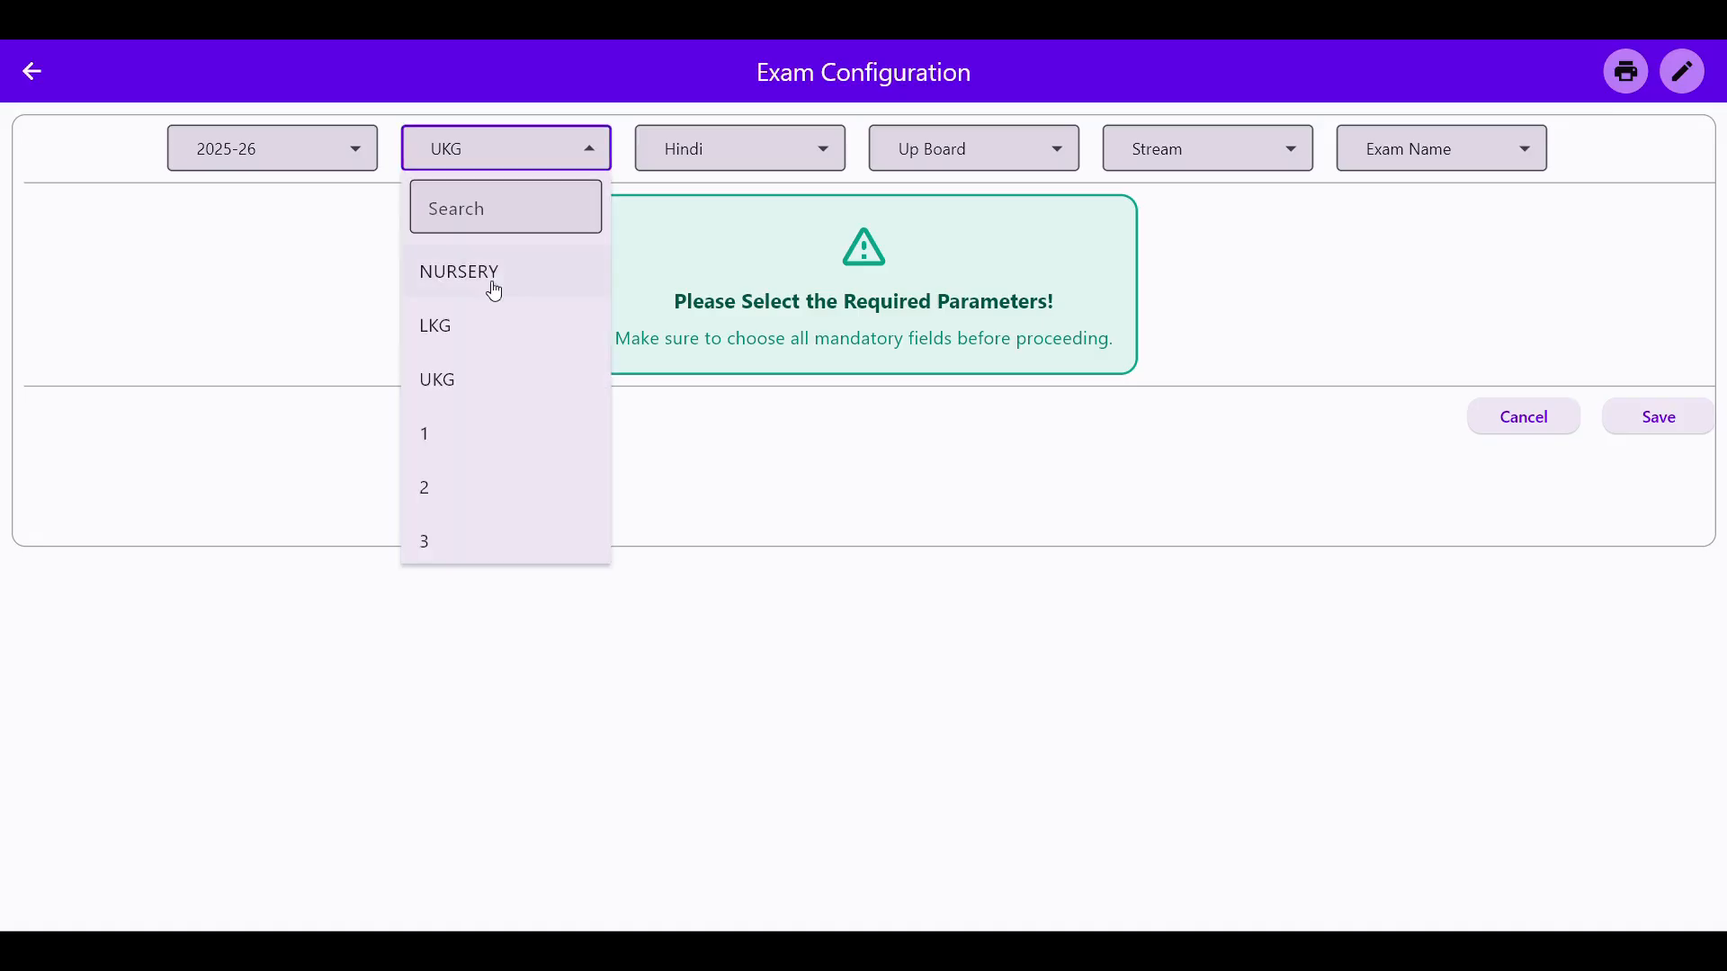
left_click(467, 430)
left_click(498, 164)
scroll(463, 504, "down", 5)
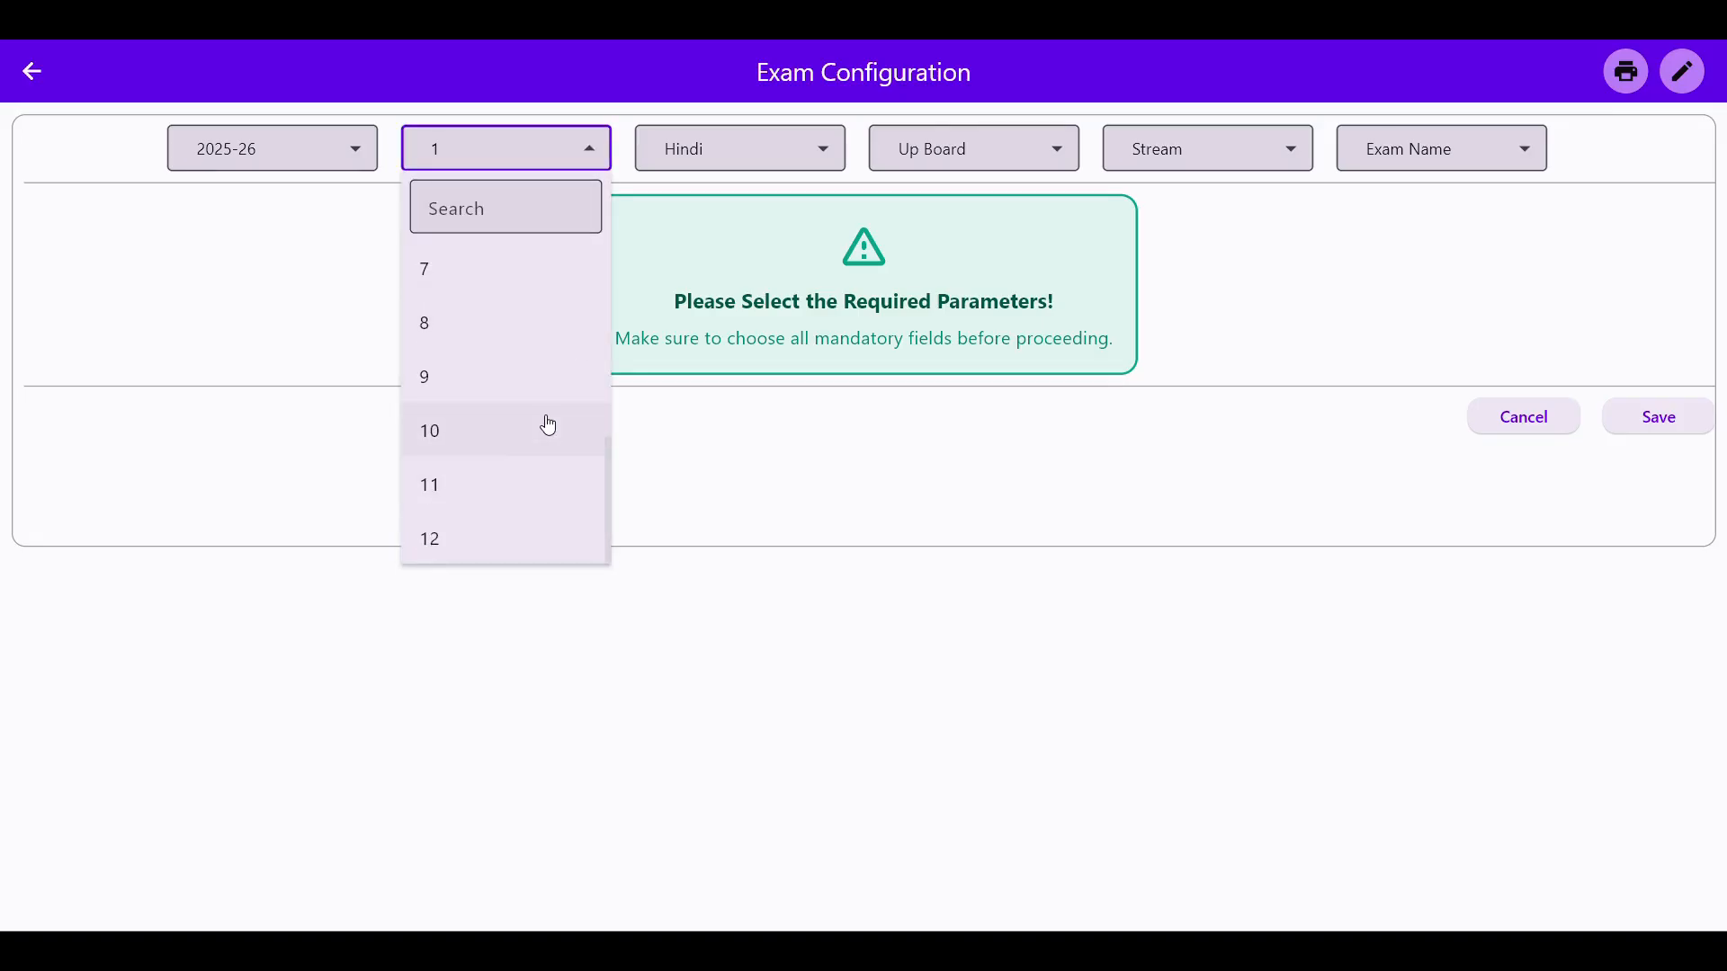
left_click(895, 290)
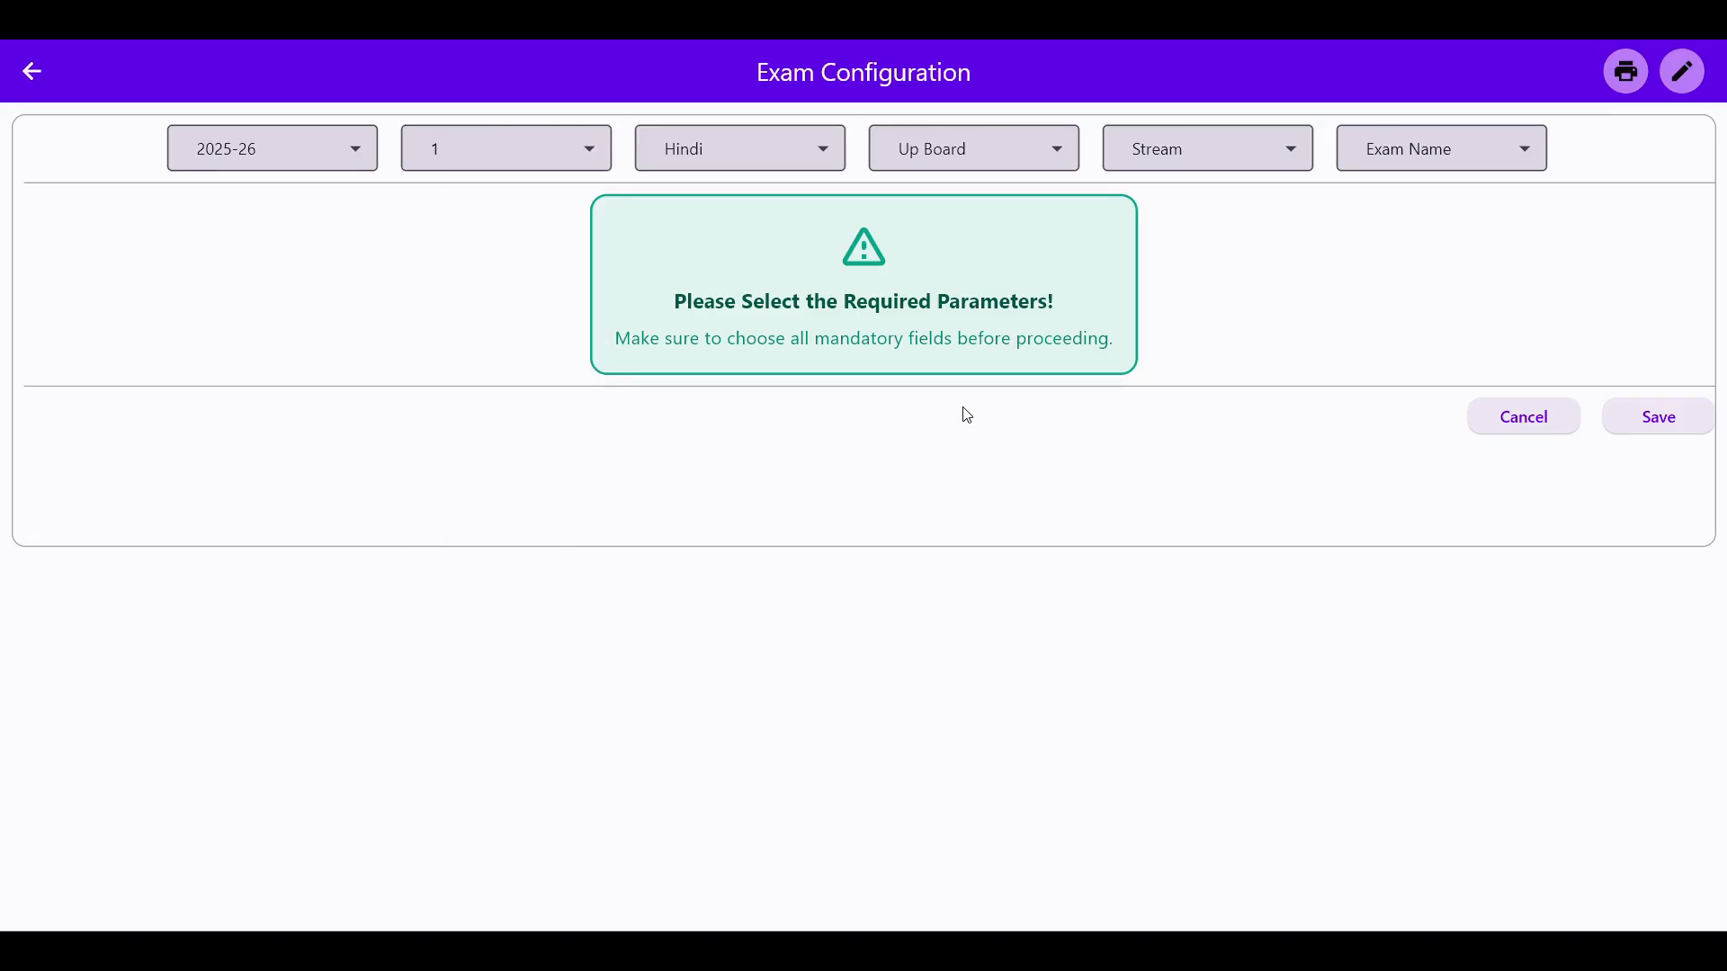